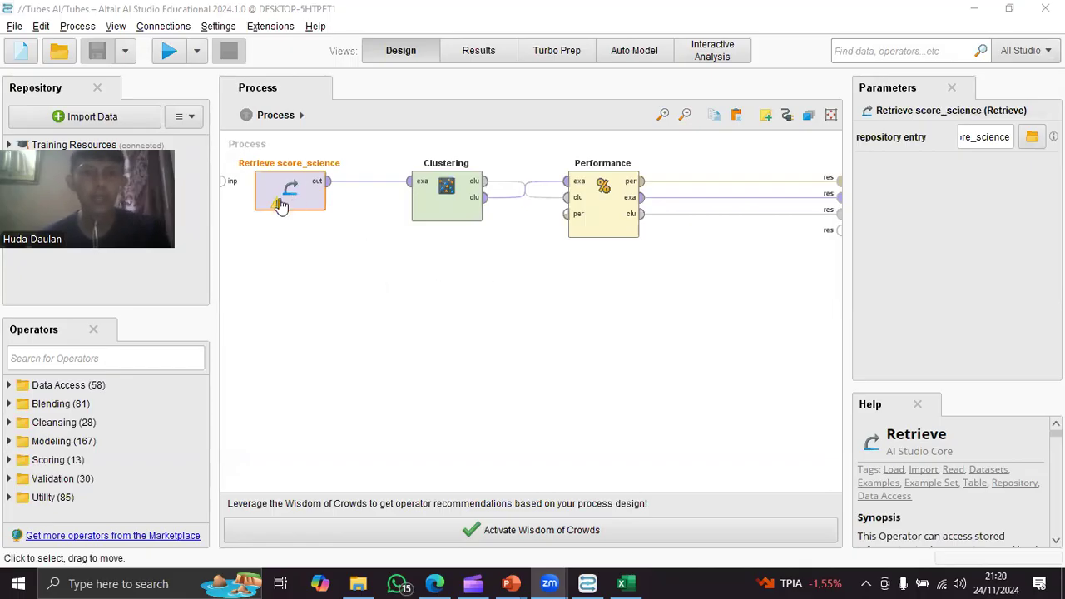
Inspect the Retrieve score_science, Clustering and Performance operators in the process and their parameters
click(360, 214)
click(313, 203)
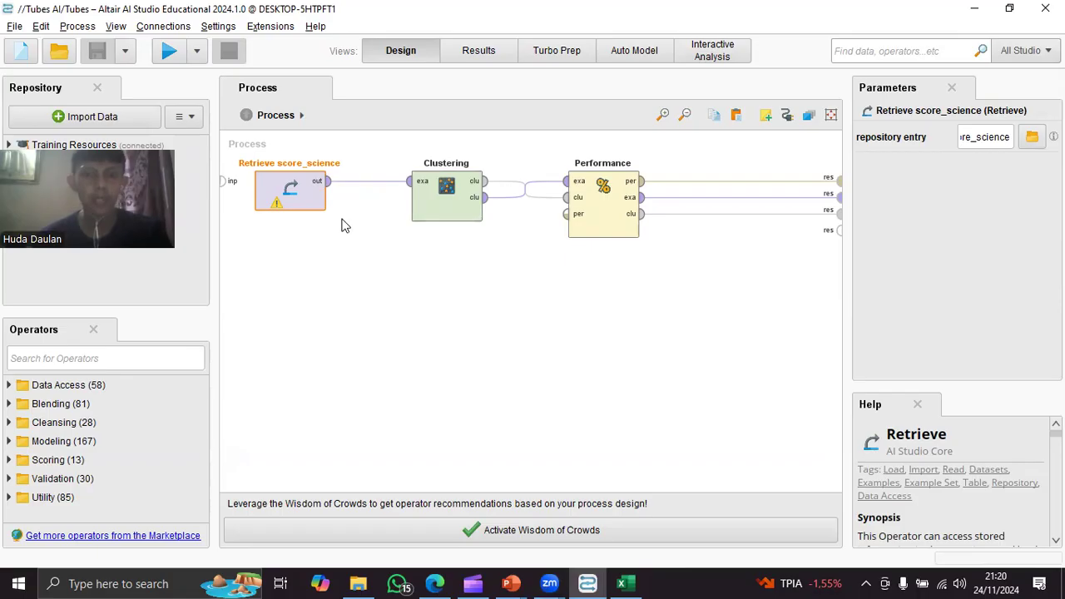
click(427, 208)
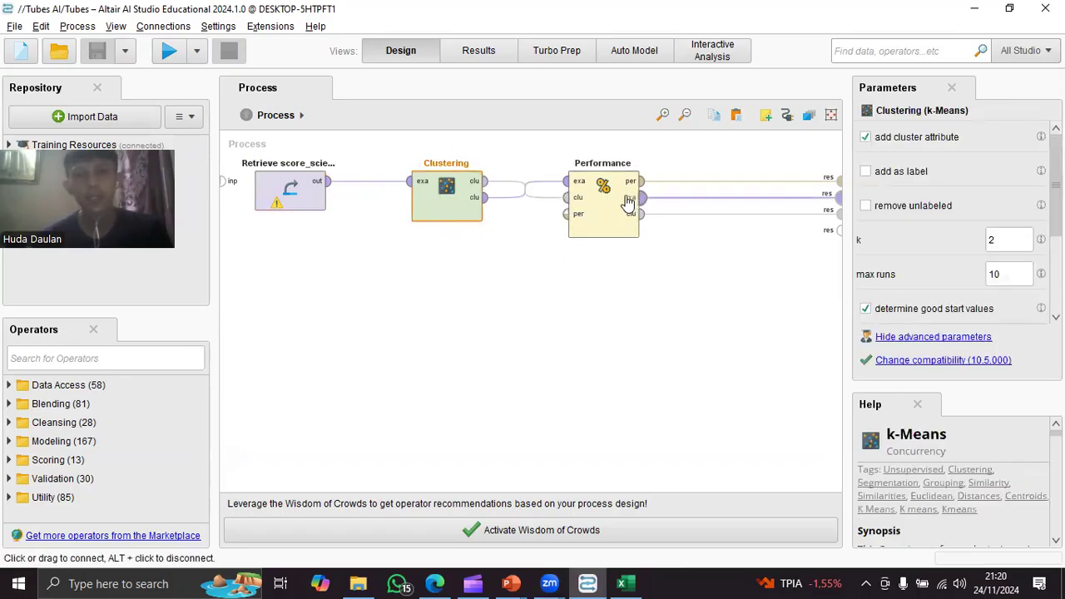
click(599, 206)
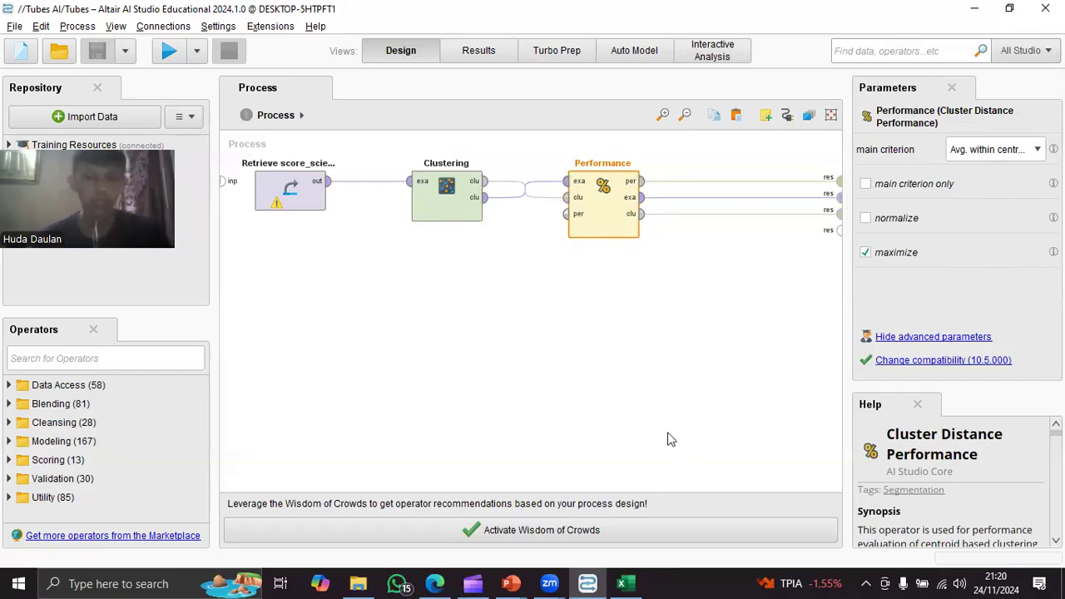
click(300, 199)
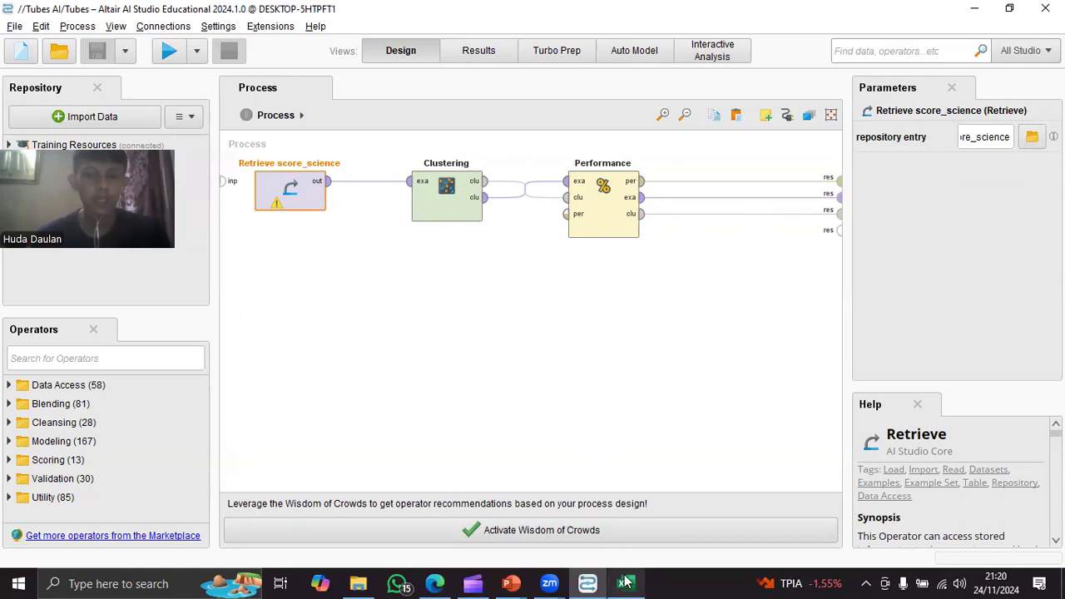
Switch to score_science.csv in Excel and examine the column names in header cell A1, from id_first_major to score_ppu
mouse_move(626, 583)
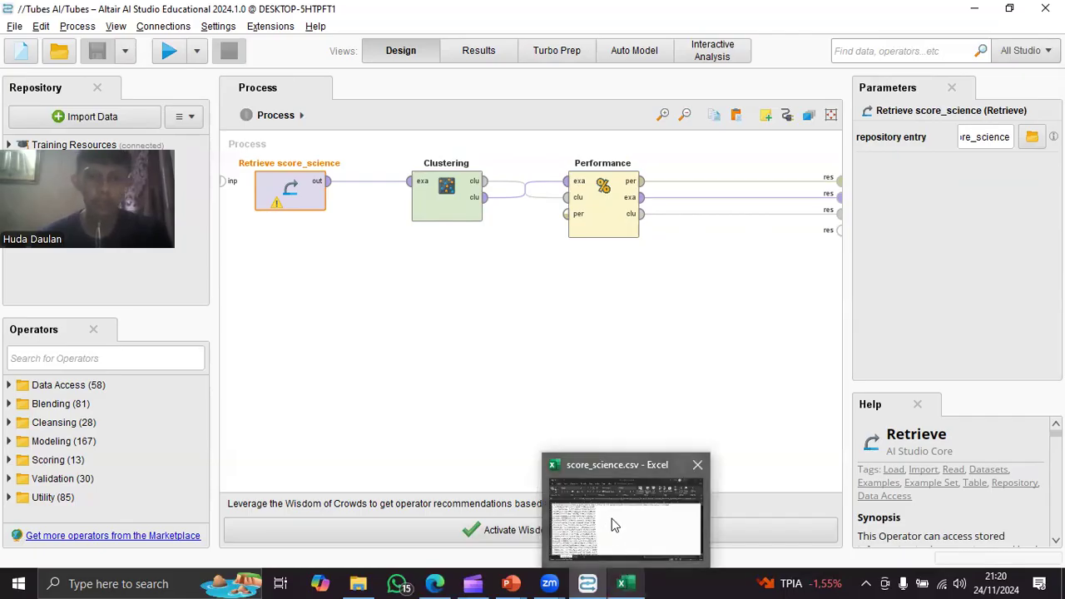
click(613, 524)
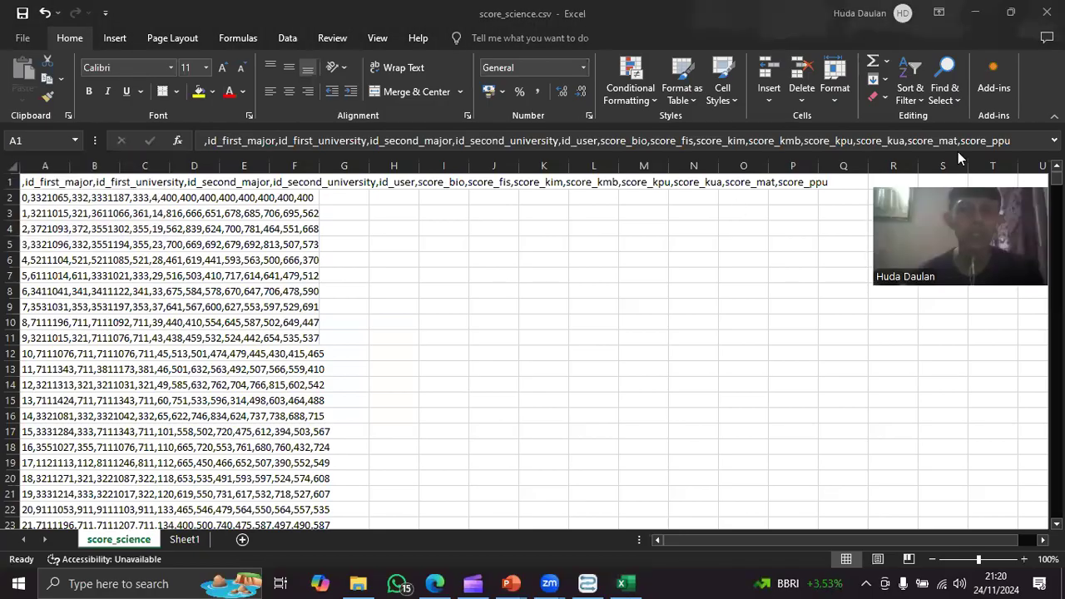
click(37, 187)
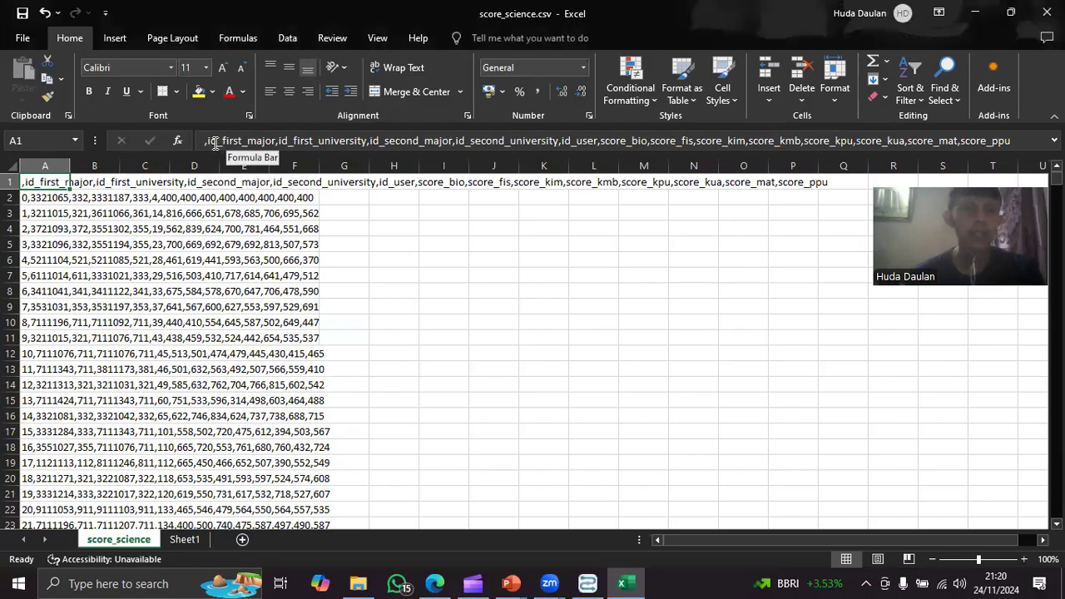
click(279, 140)
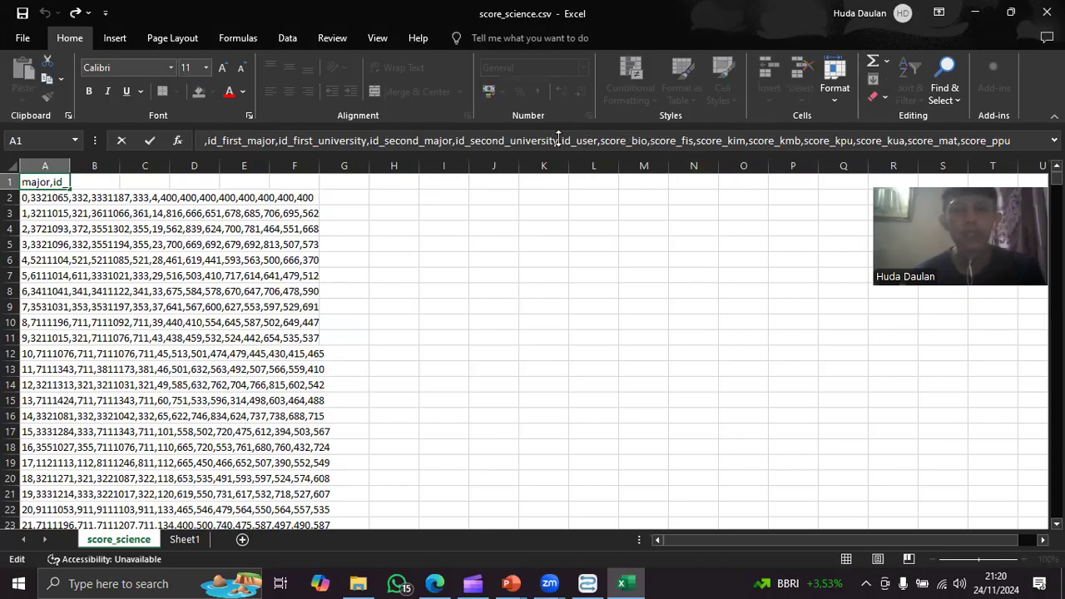
click(666, 141)
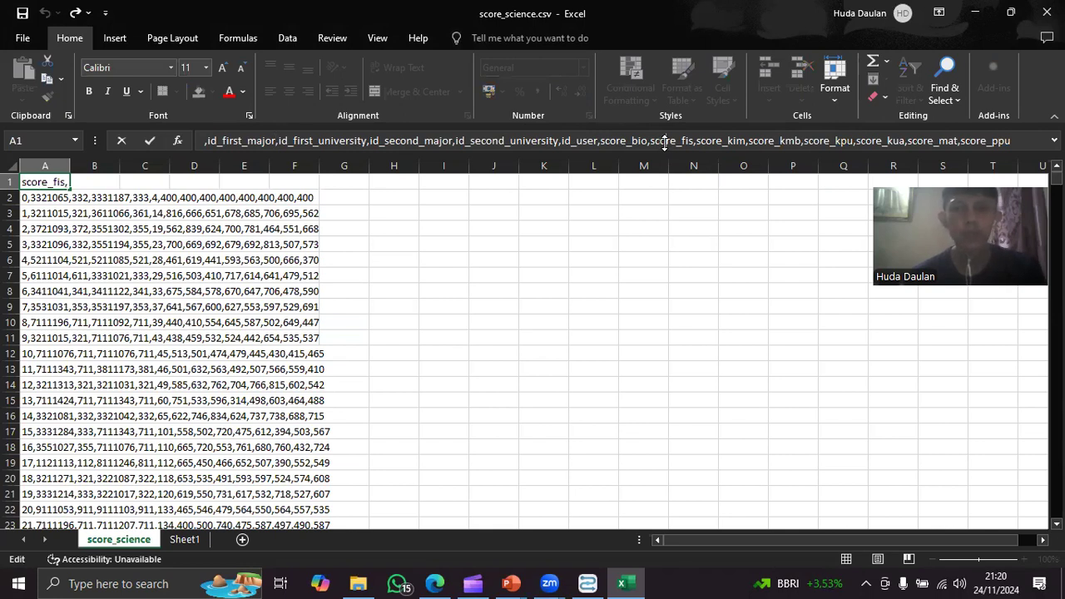
click(759, 139)
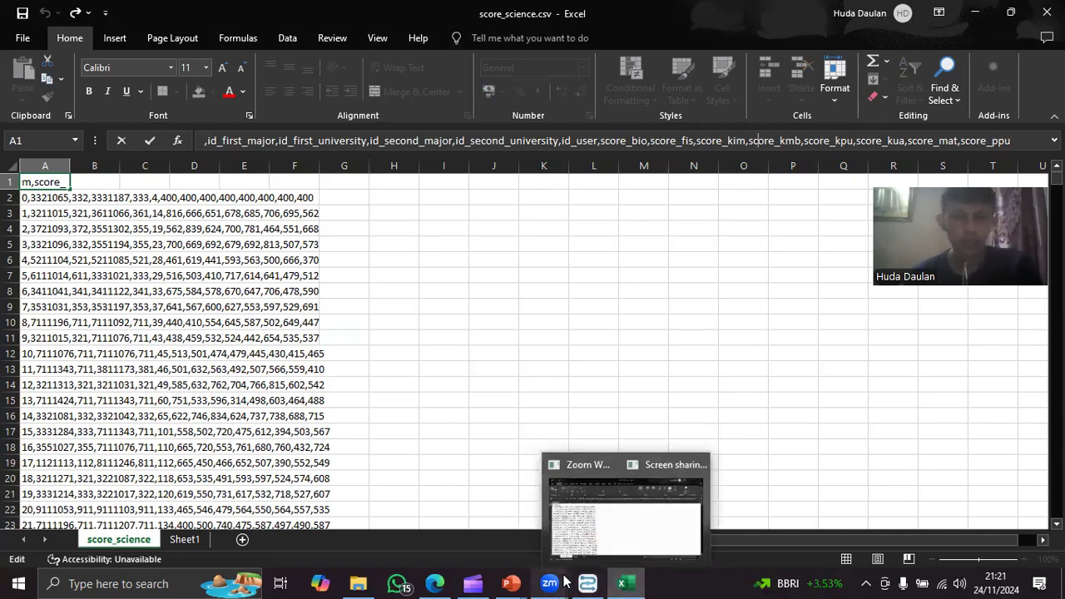
Return to Altair AI Studio and review the k-Means Clustering operator's parameters, including k, max runs and determine good start values
click(588, 584)
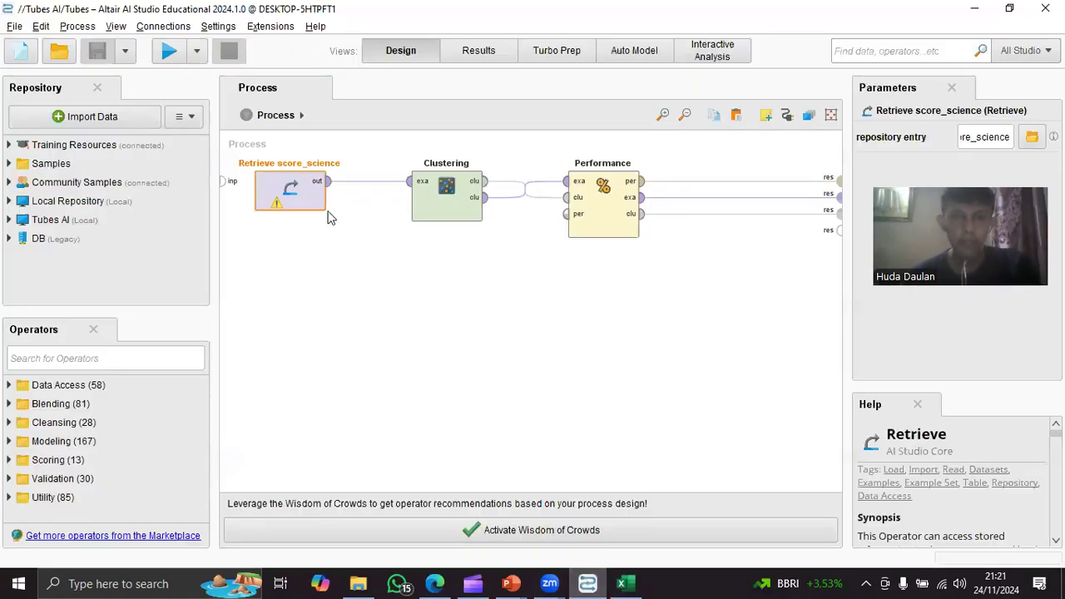
click(441, 202)
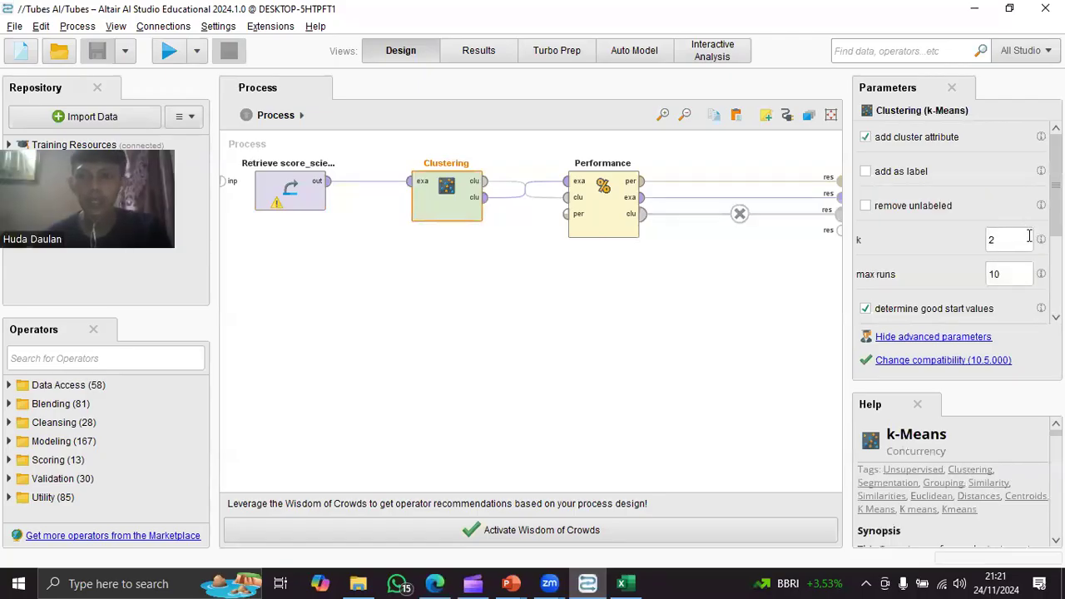
mouse_move(1035, 240)
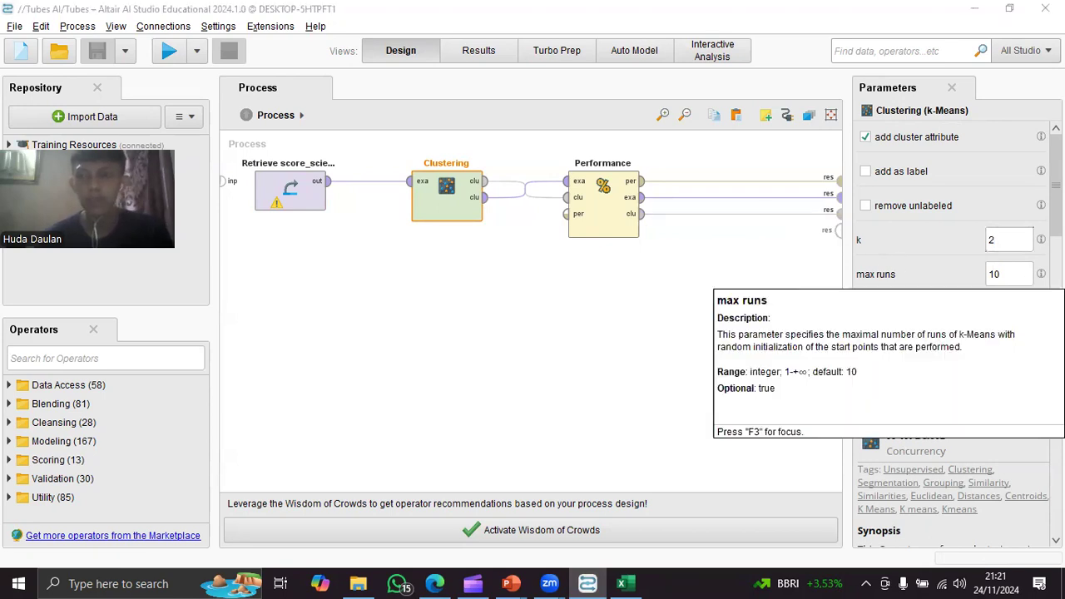
scroll(994, 274, down, 1)
scroll(995, 249, down, 1)
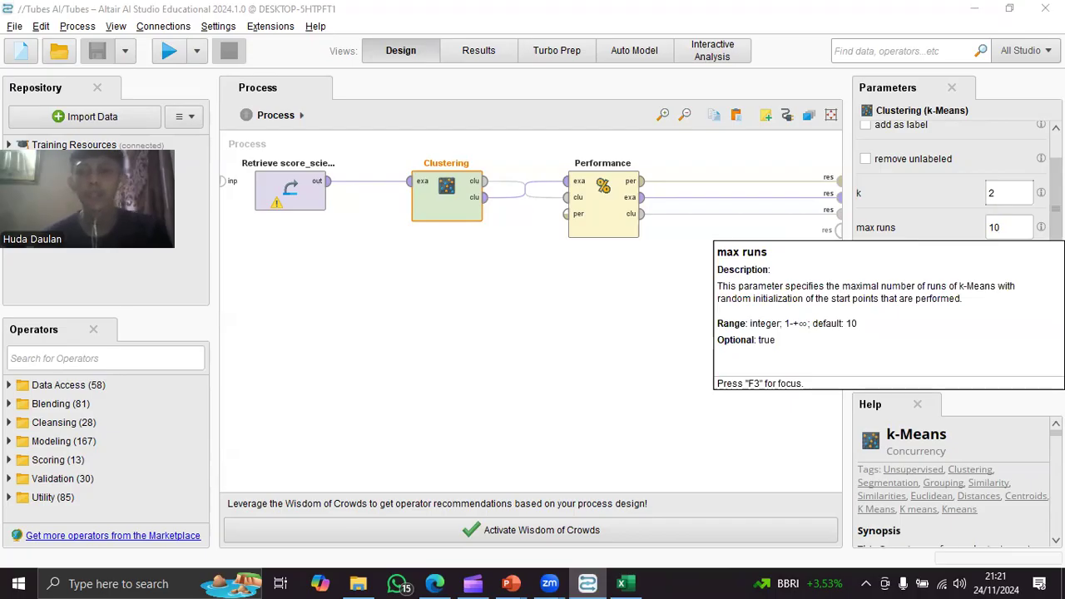
click(1030, 227)
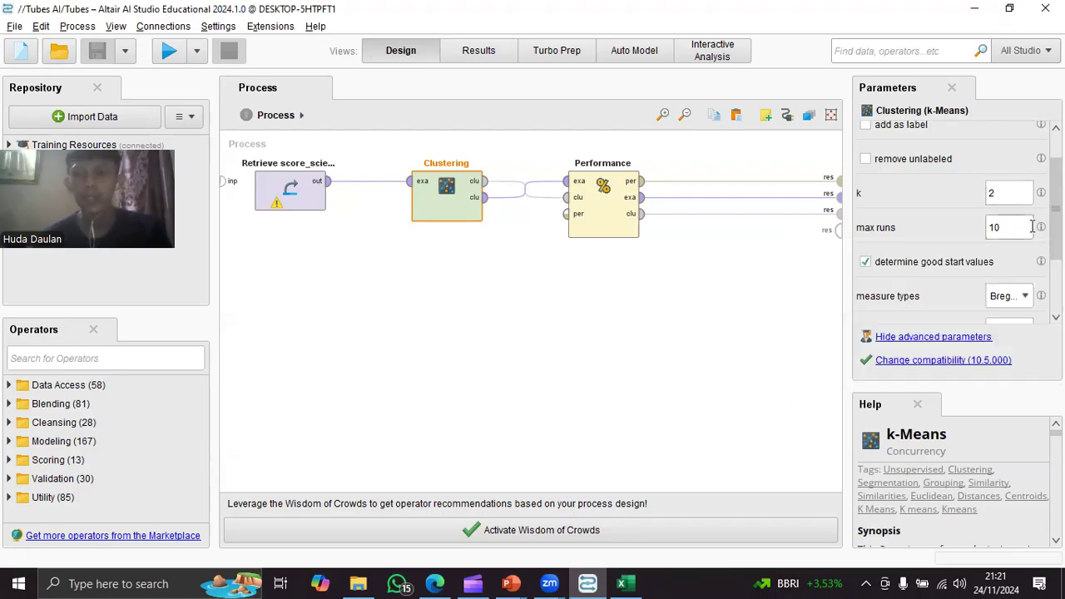
scroll(1031, 227, down, 1)
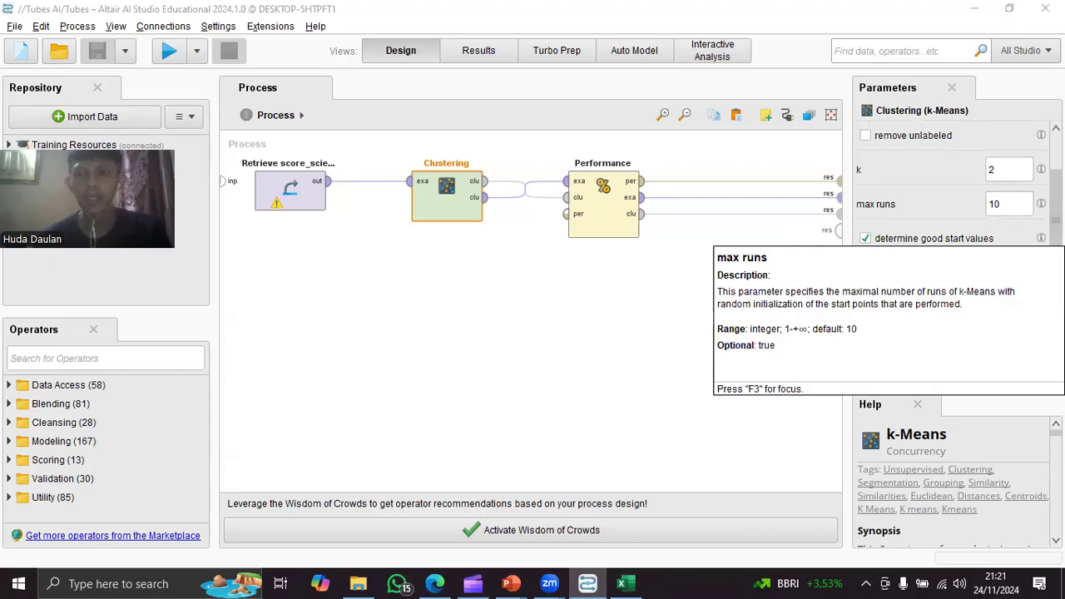
scroll(1031, 226, down, 1)
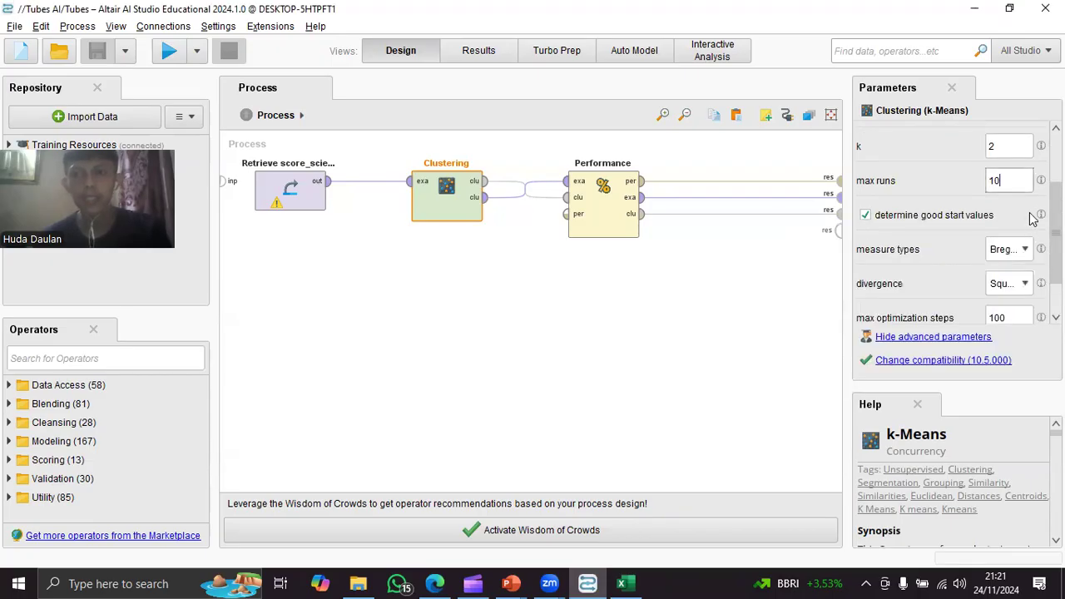
scroll(1030, 213, down, 2)
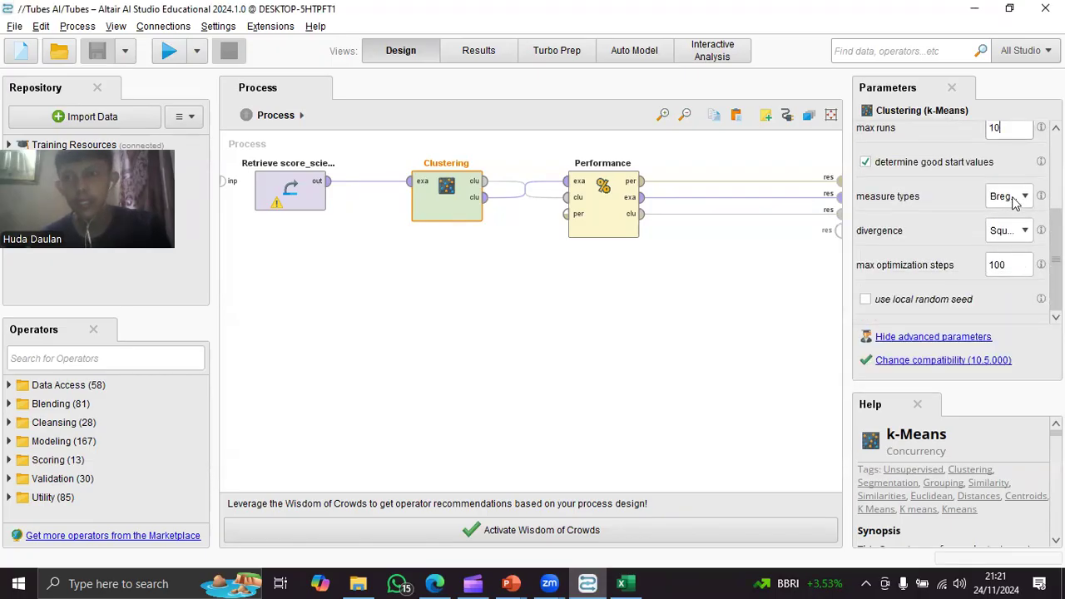
Set the Clustering operator's measure types to Bregman Divergences and its divergence to Squared Euclidean Distance
click(1014, 203)
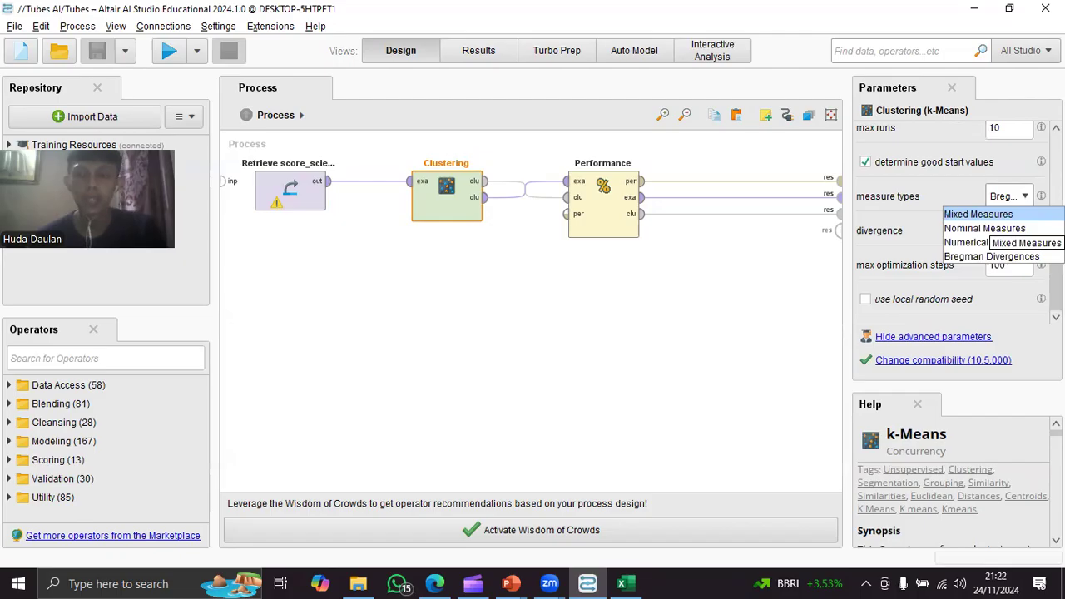
click(1023, 258)
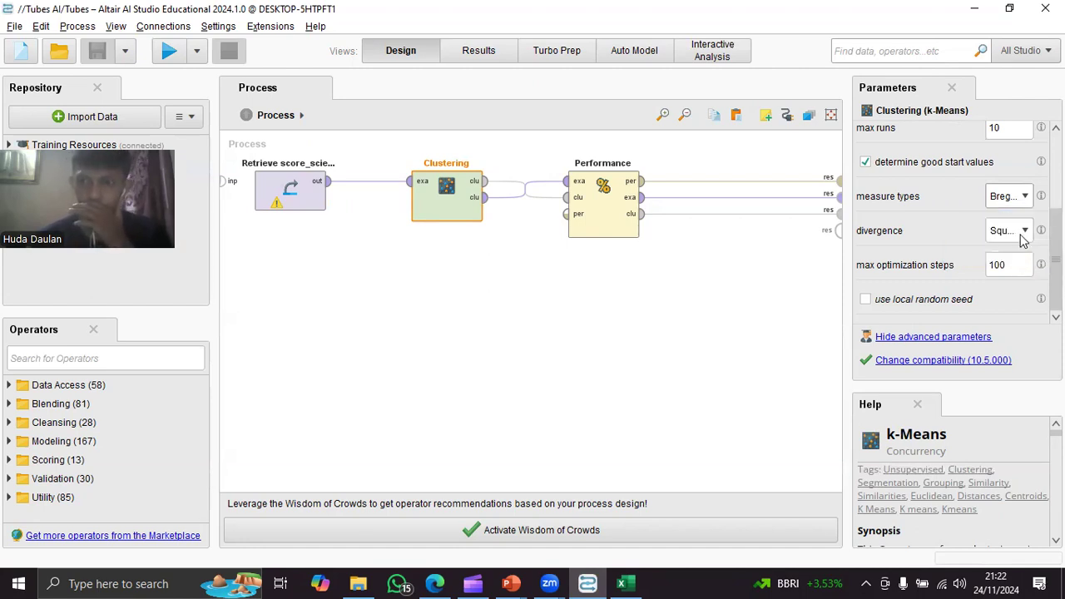
click(1023, 236)
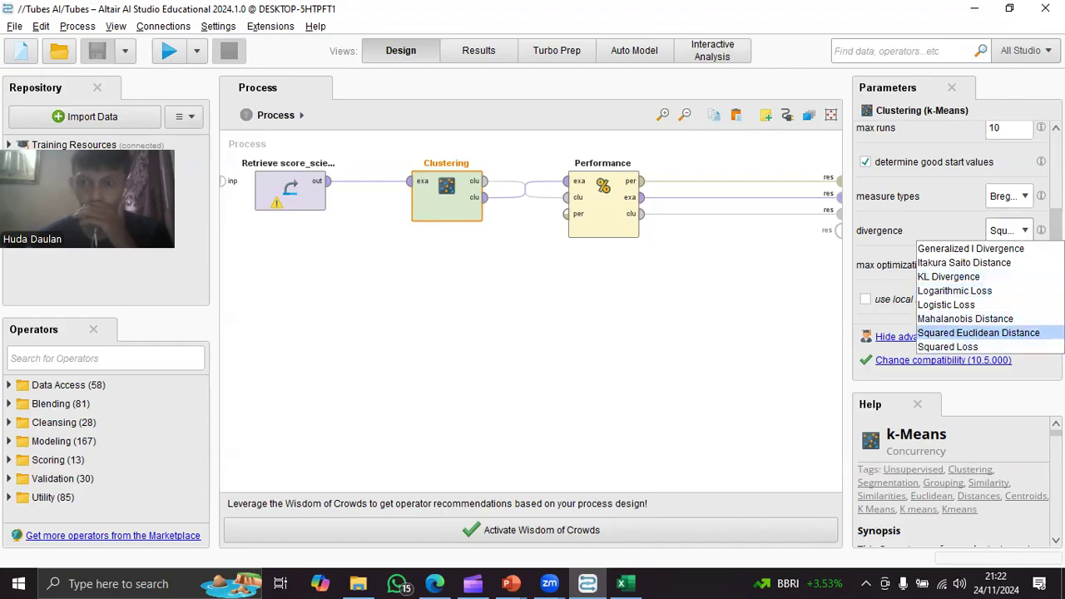
click(1036, 337)
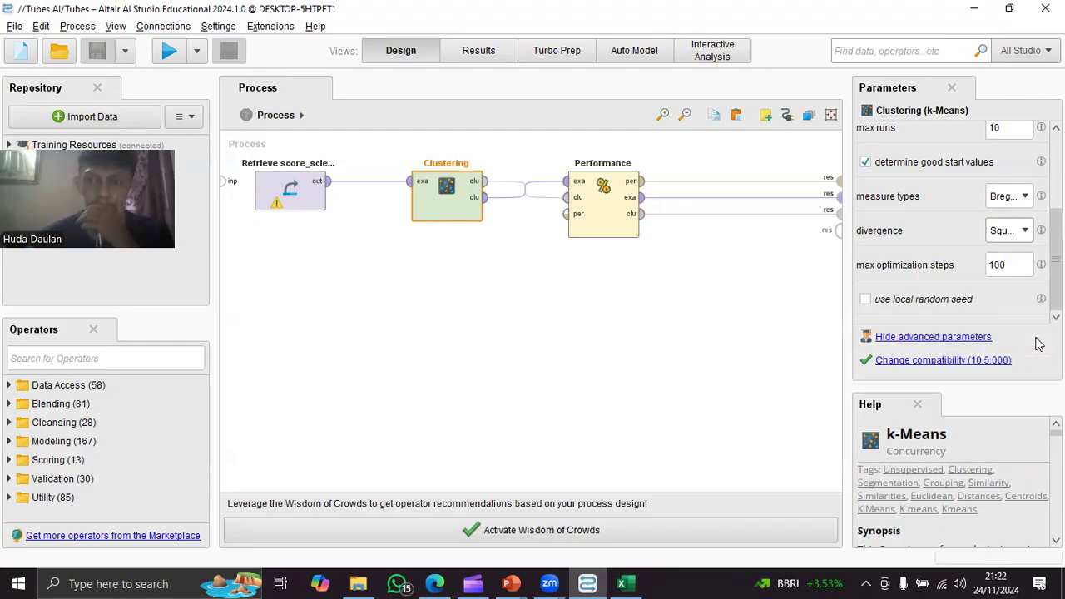
Check the Clustering operator's max optimization steps and look over its other parameters again
mouse_move(1032, 265)
click(1024, 264)
scroll(1019, 301, up, 3)
scroll(1018, 303, down, 3)
scroll(1013, 298, up, 1)
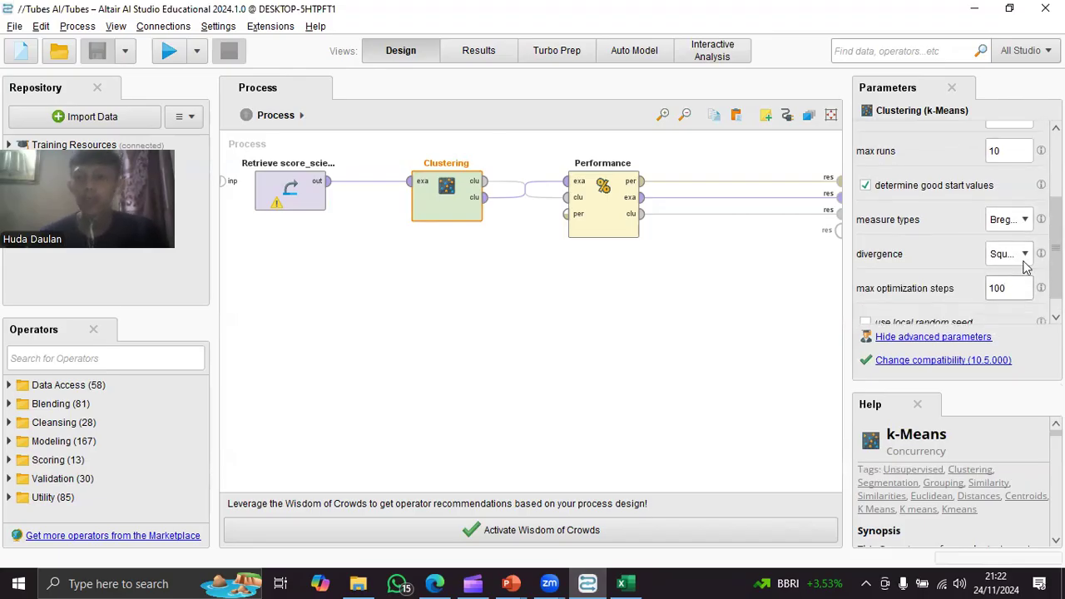
scroll(1025, 268, up, 2)
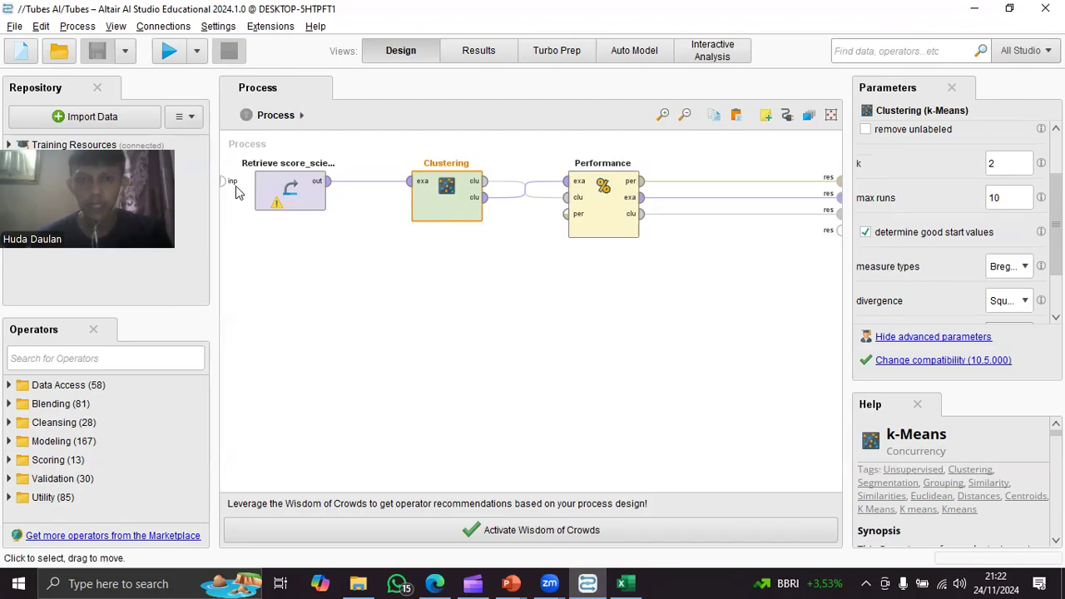
Check the Performance and Retrieve score_science operators and run the whole clustering process
click(618, 203)
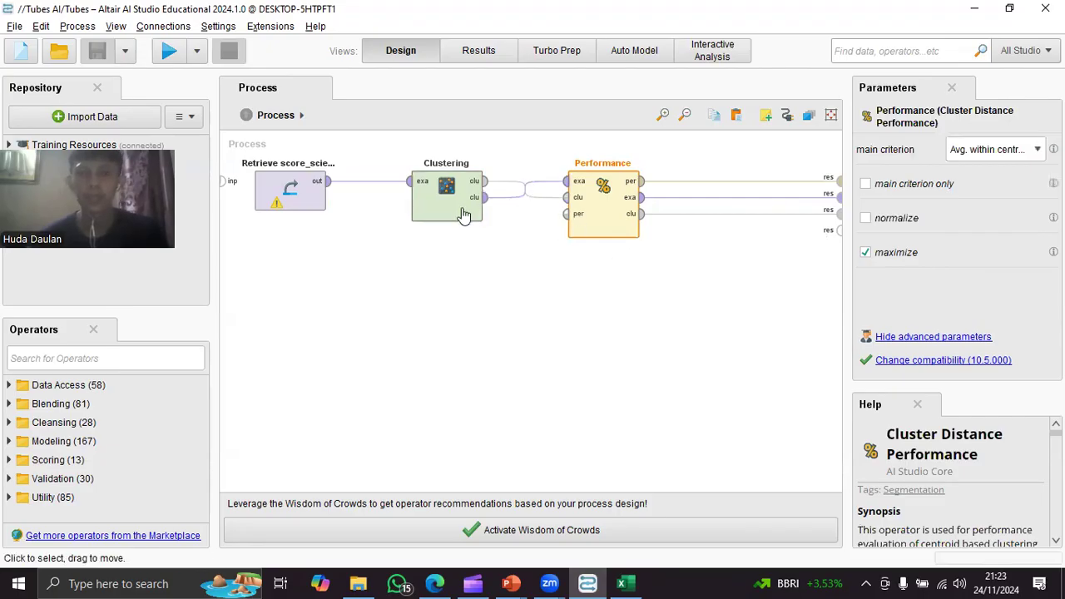
click(303, 209)
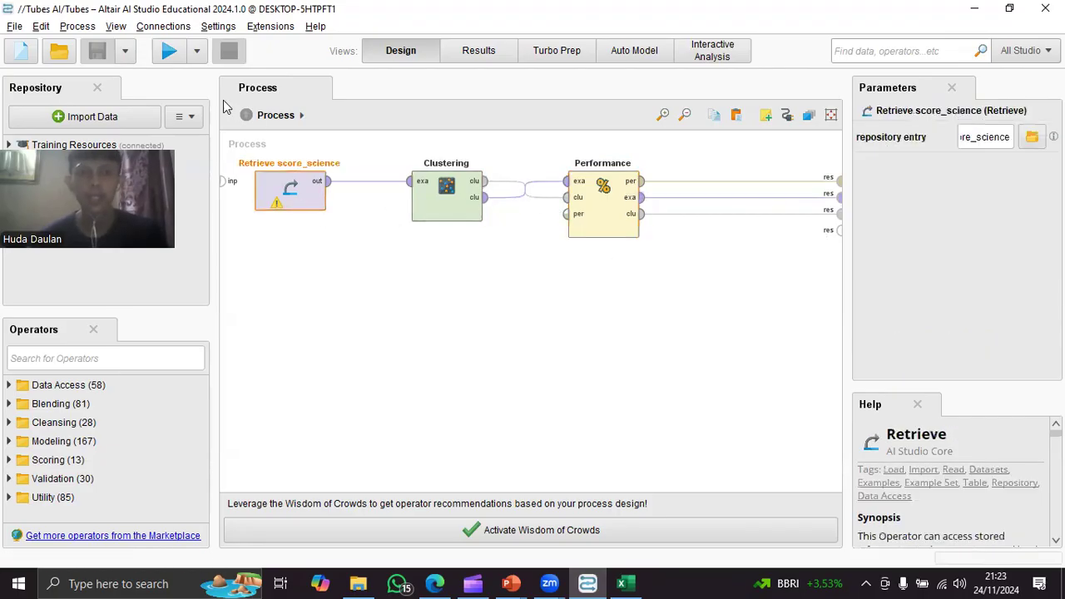
click(245, 140)
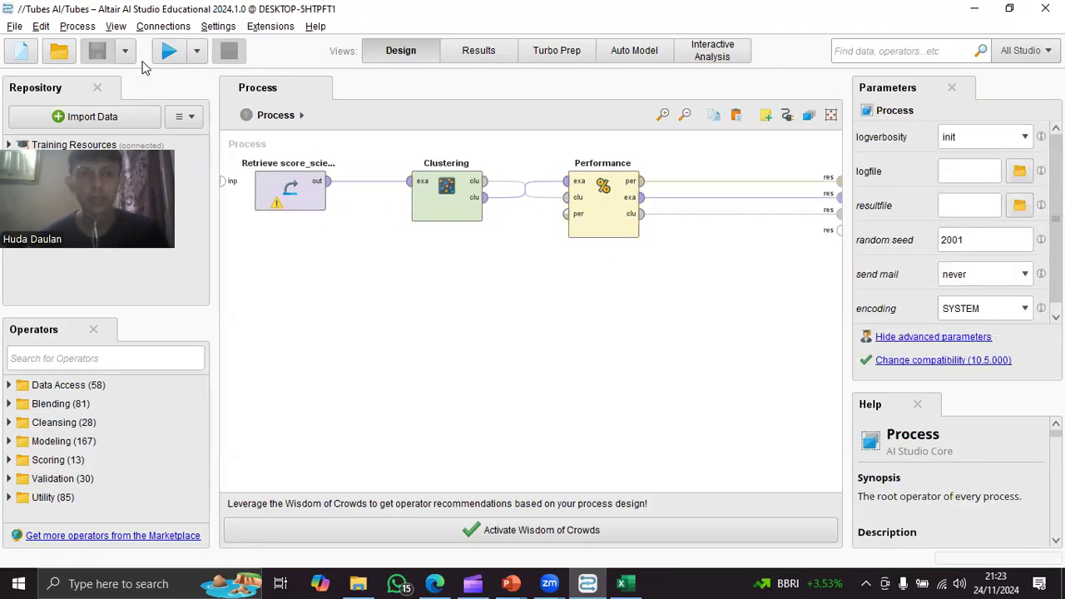
click(169, 51)
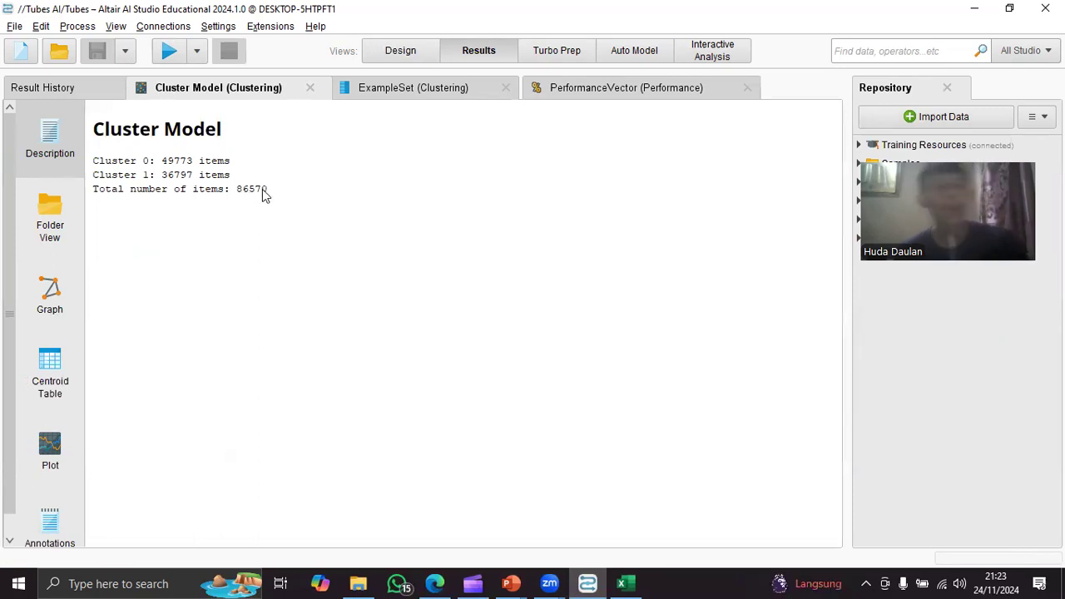
Examine the number of items in each cluster in the Cluster Model description
drag(152, 172, 155, 174)
click(152, 167)
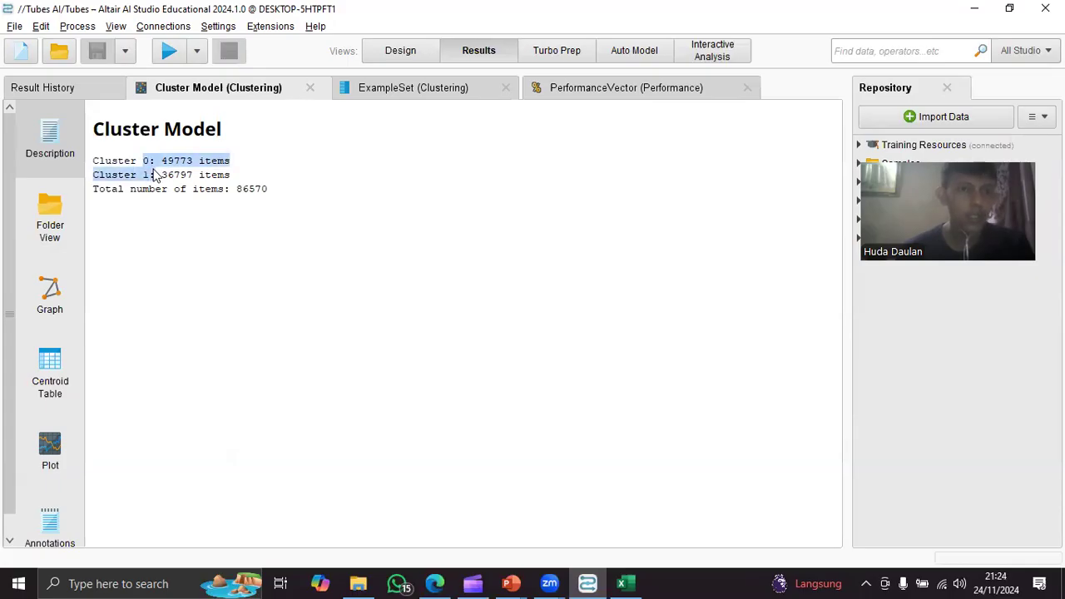
click(166, 171)
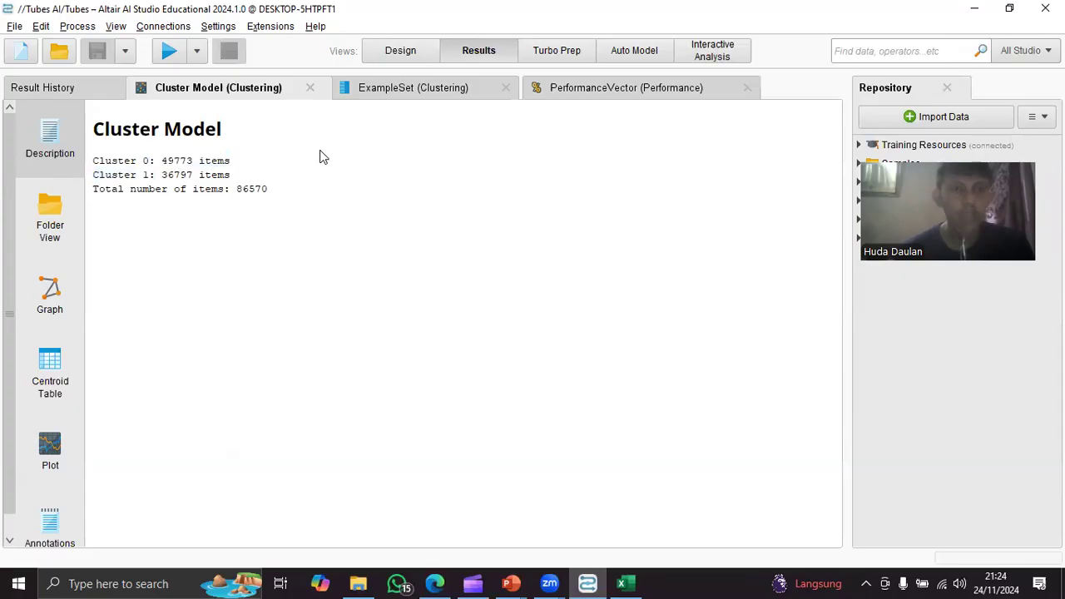
Examine the cluster assignments and scores in the clustered ExampleSet, and the average within centroid distance in the PerformanceVector
click(378, 94)
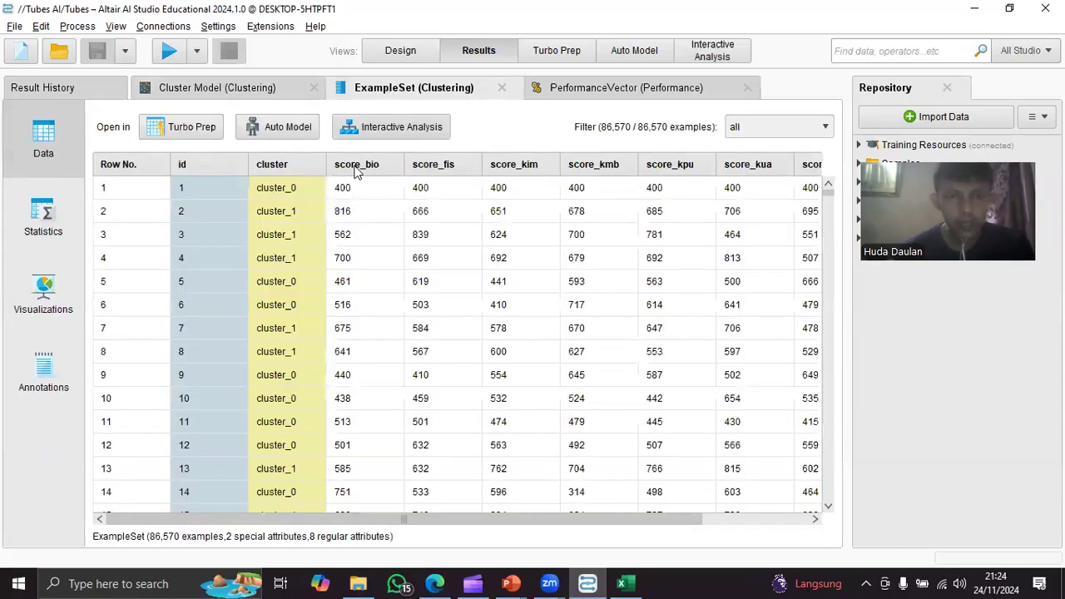
scroll(331, 210, down, 1)
scroll(292, 204, up, 1)
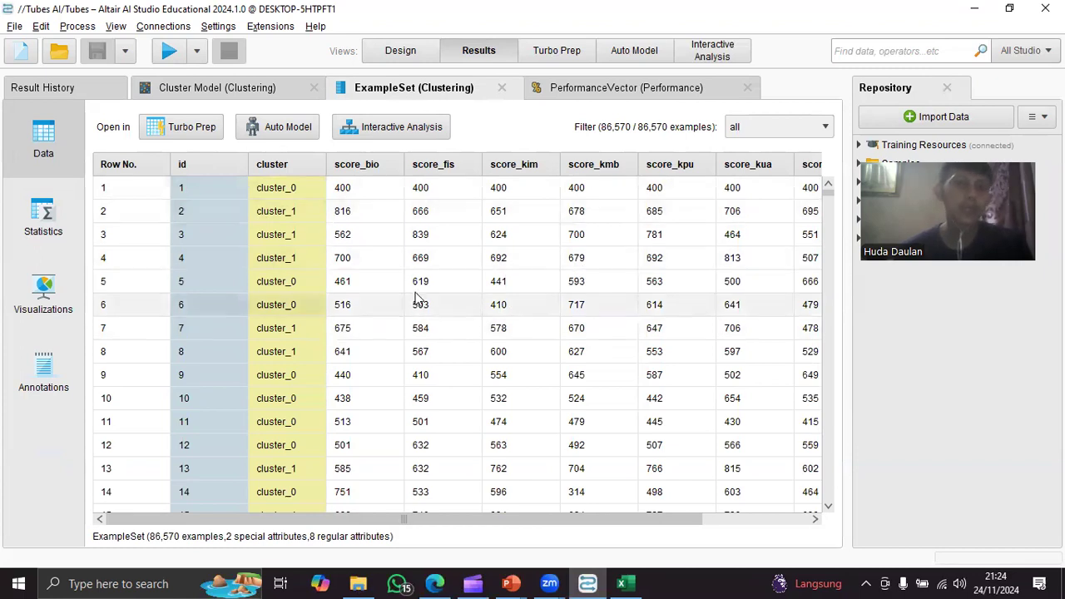
click(605, 93)
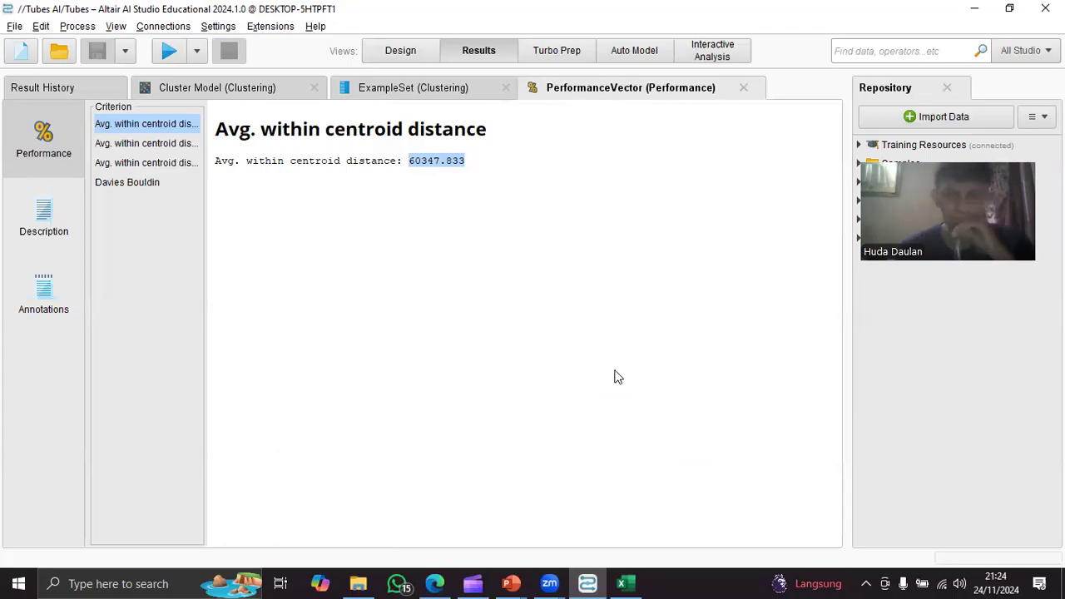
Switch to Sheet1 of score_science.csv in Excel, record k 2 with distance 60347833 in C5 and D5, and widen column D to fit
mouse_move(638, 580)
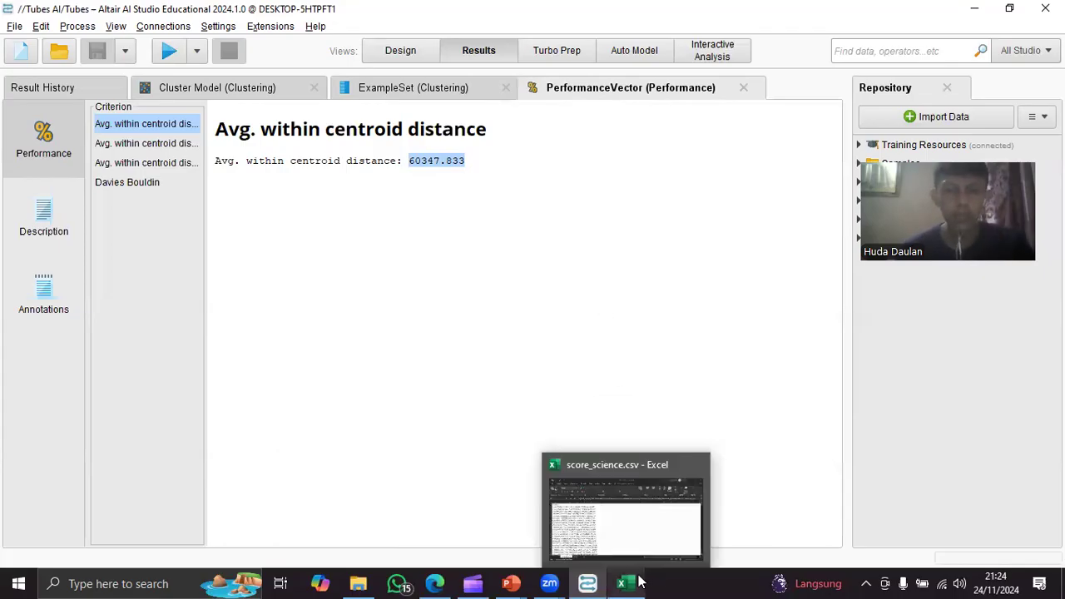
click(641, 547)
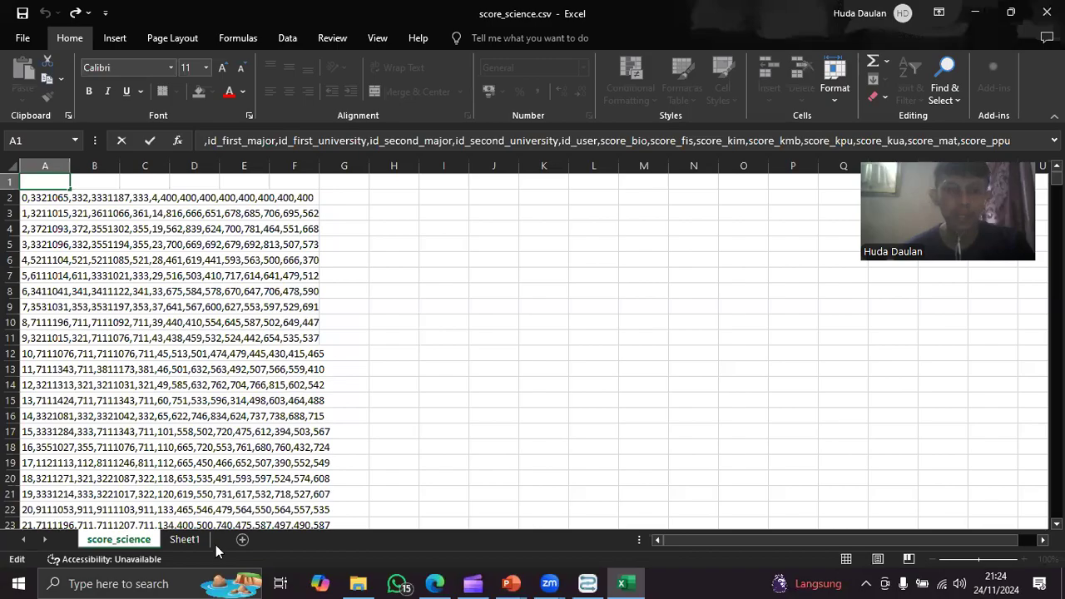
click(195, 541)
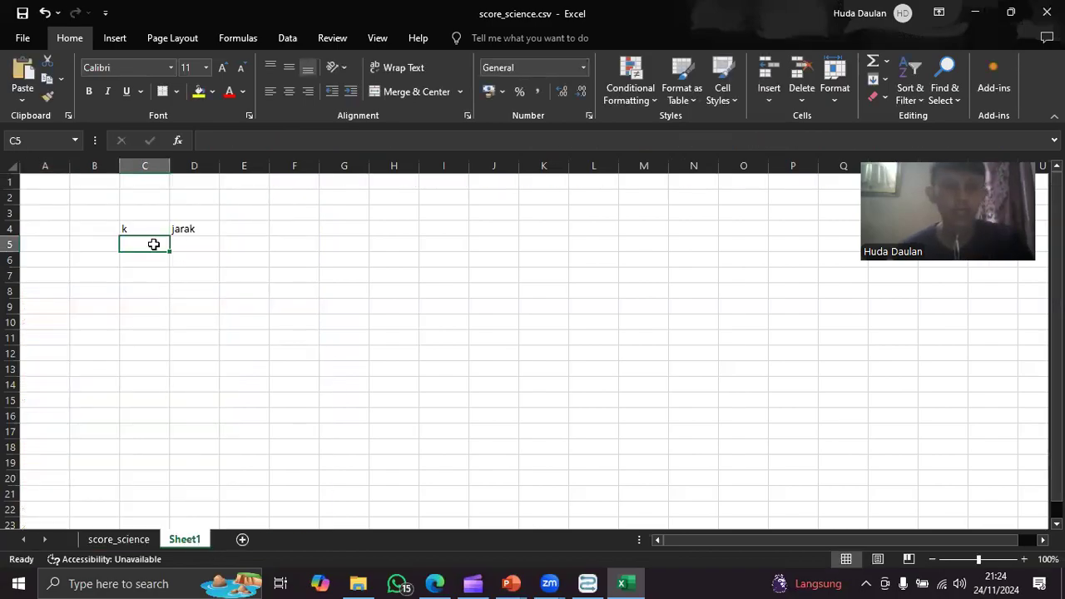
text(2)
click(188, 247)
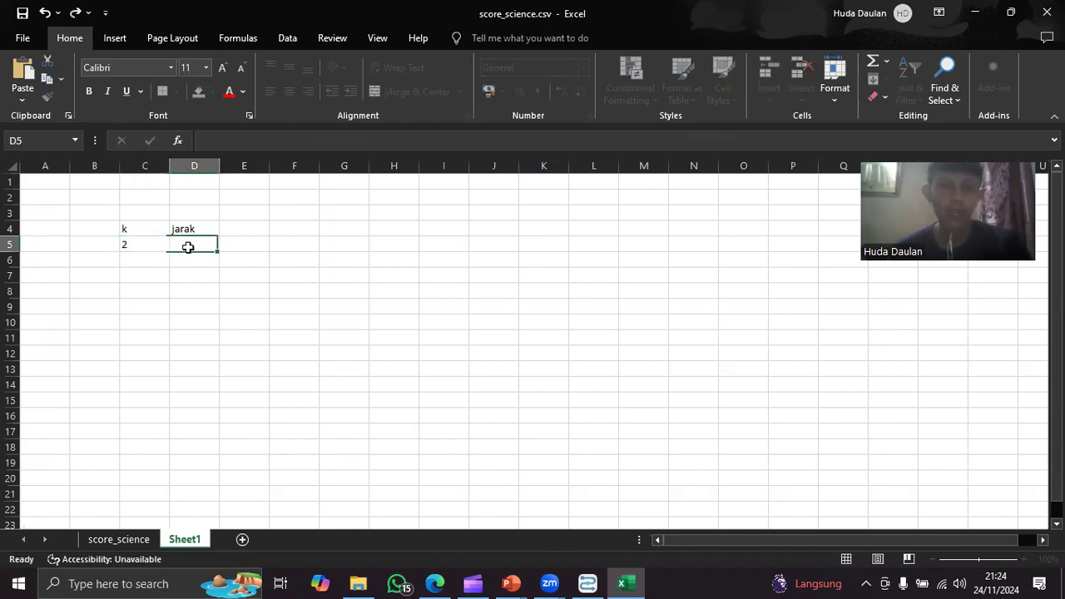
text(60347833)
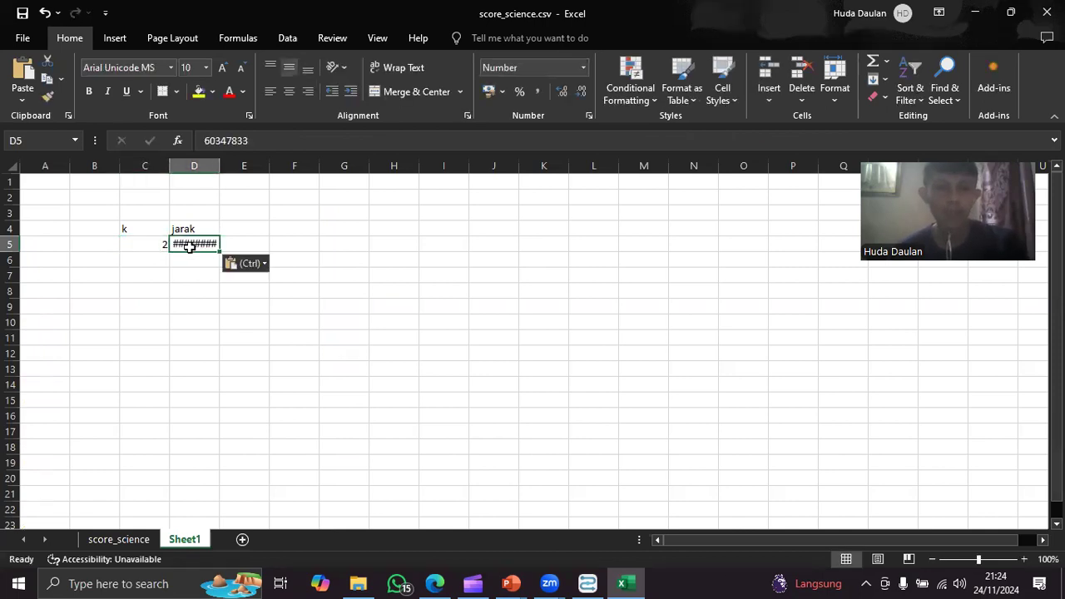
drag(218, 164, 257, 165)
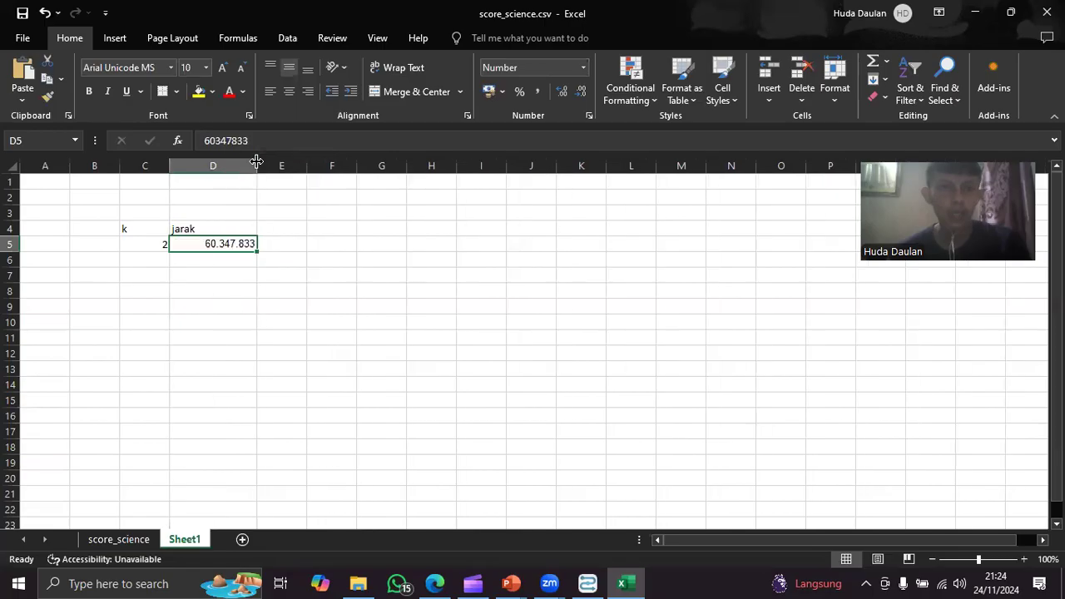
click(158, 263)
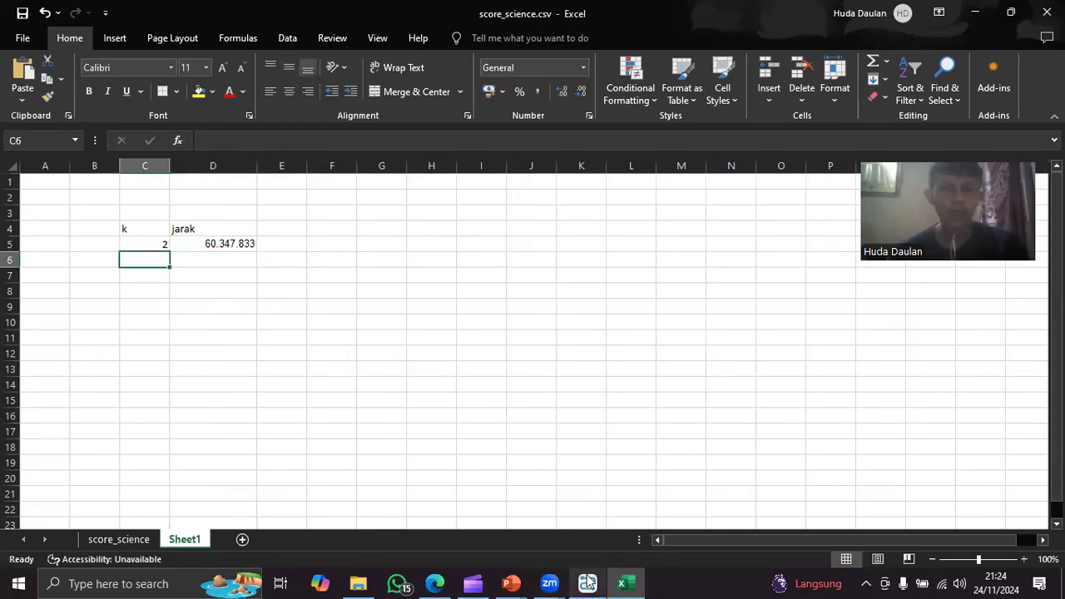
Return to Altair AI Studio, set the Clustering operator's k to 3, and run the process
mouse_move(587, 583)
click(587, 533)
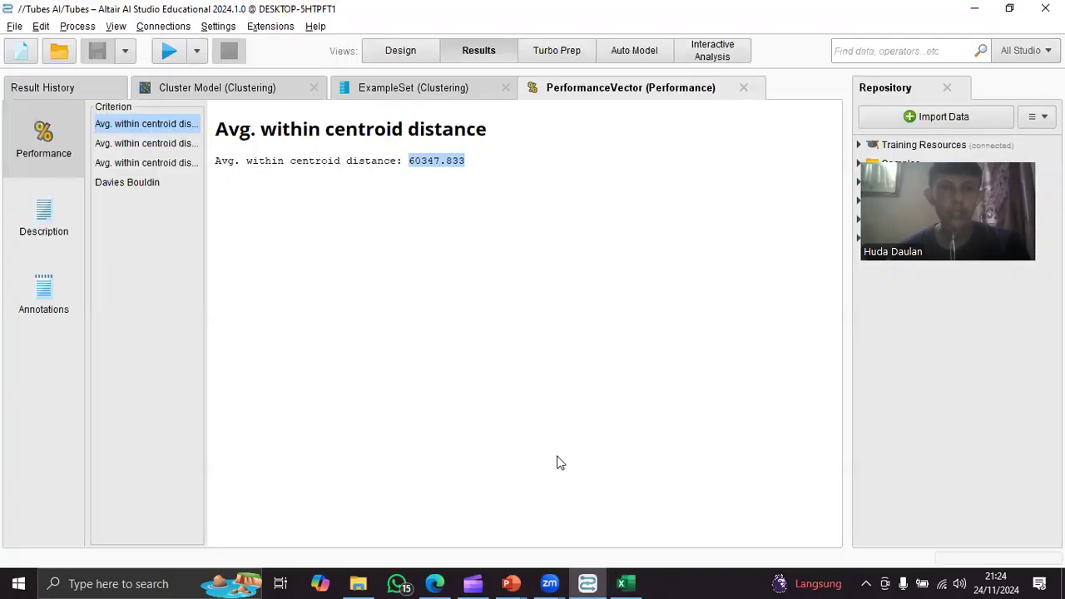
click(407, 51)
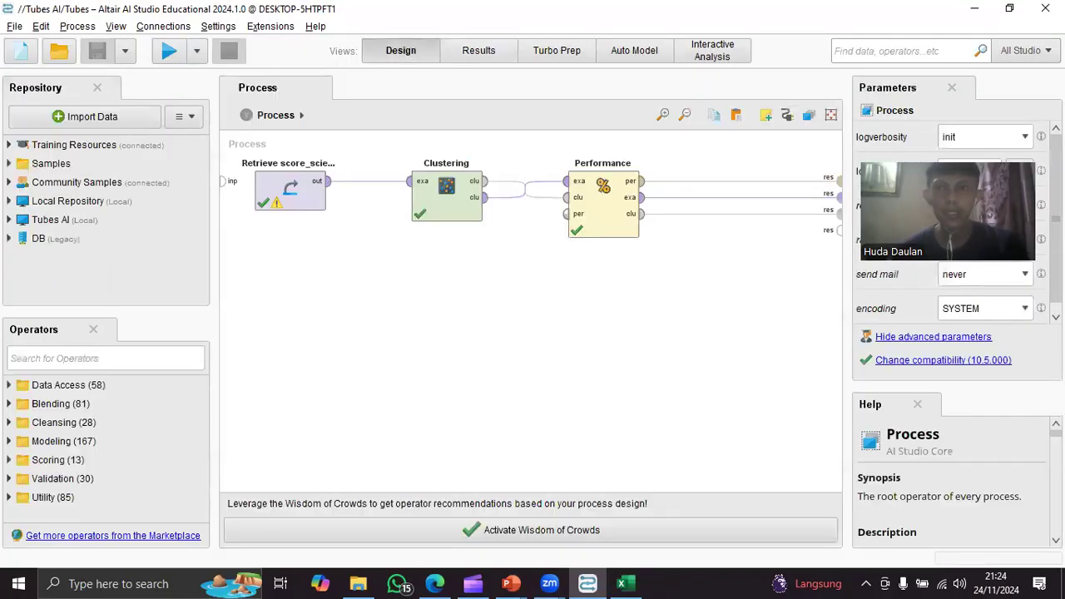
click(481, 205)
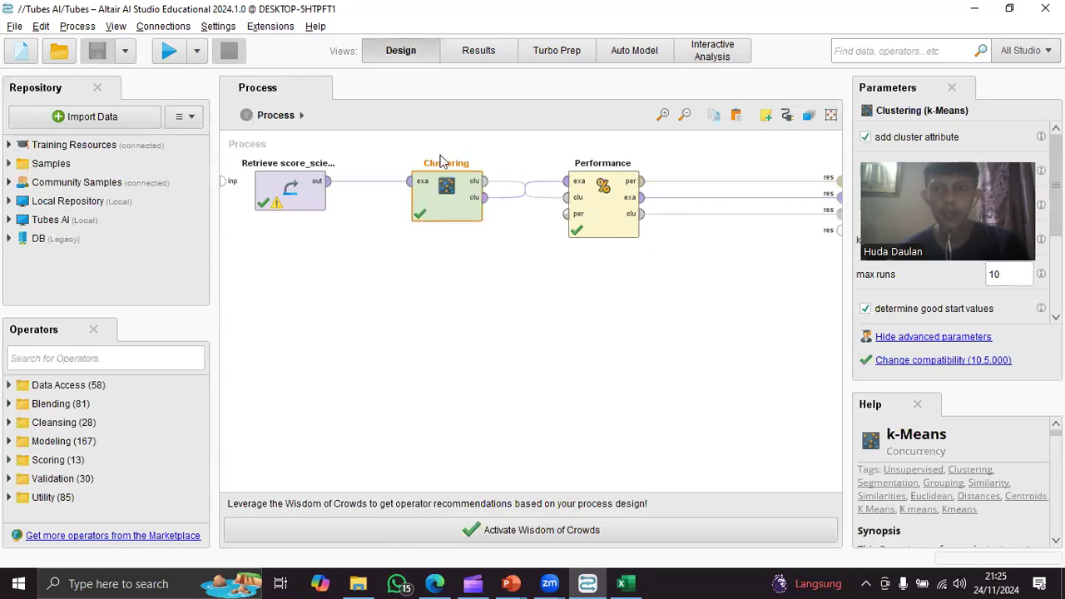
double_click(1004, 241)
text(3)
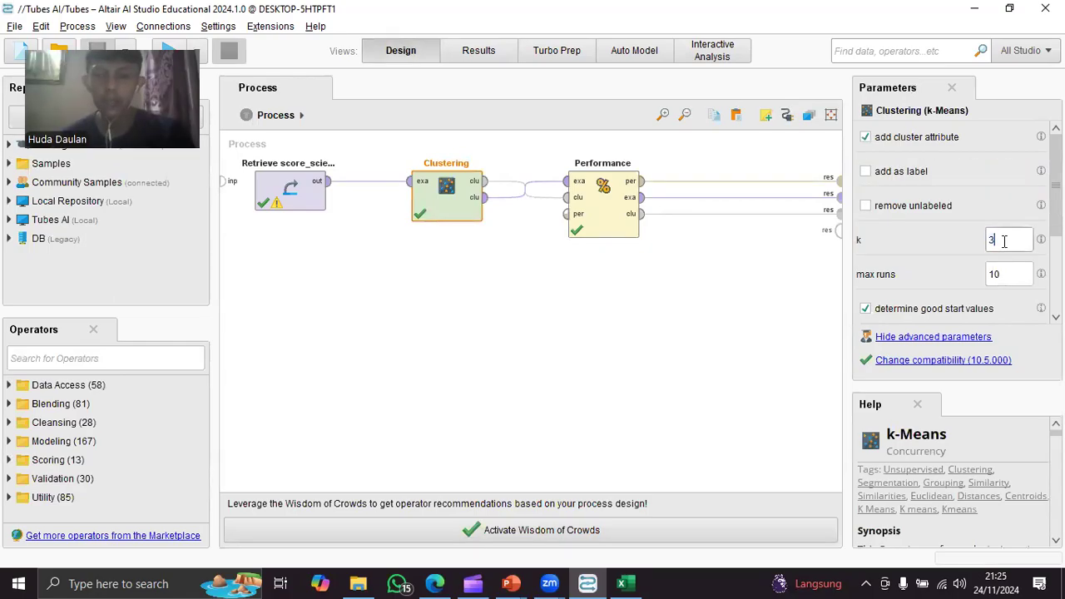
click(499, 331)
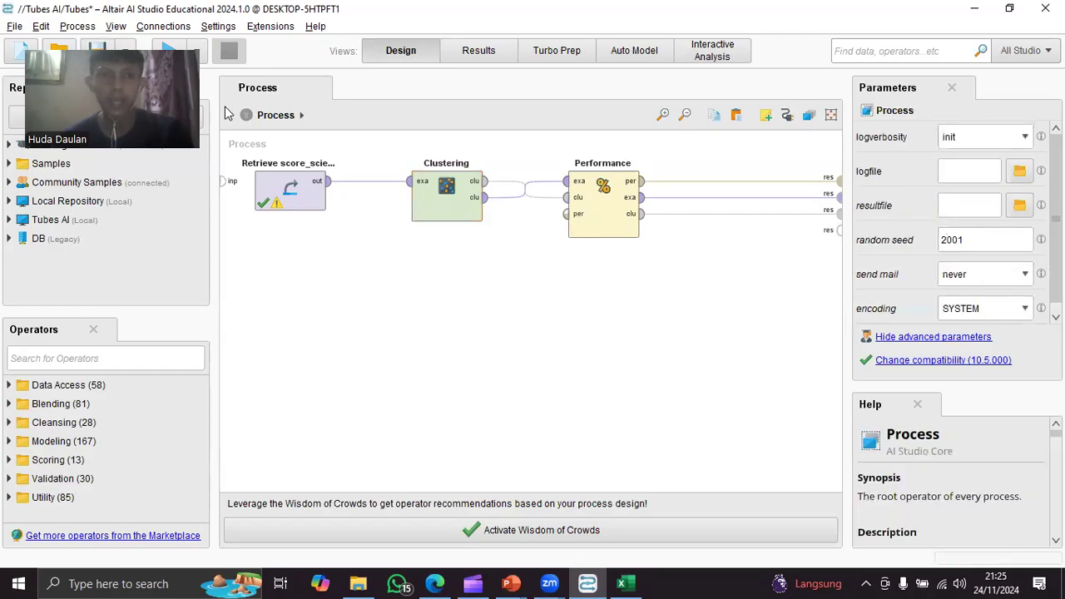
click(166, 54)
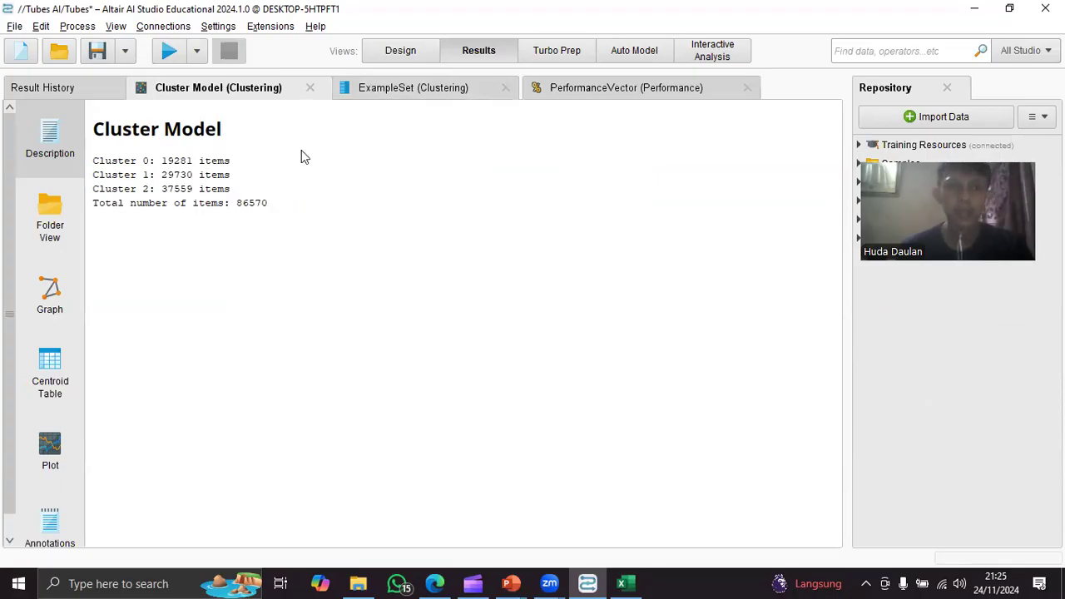
Visualize the clustered ExampleSet as a scatter plot by cluster and set its value column to score_fis
click(410, 90)
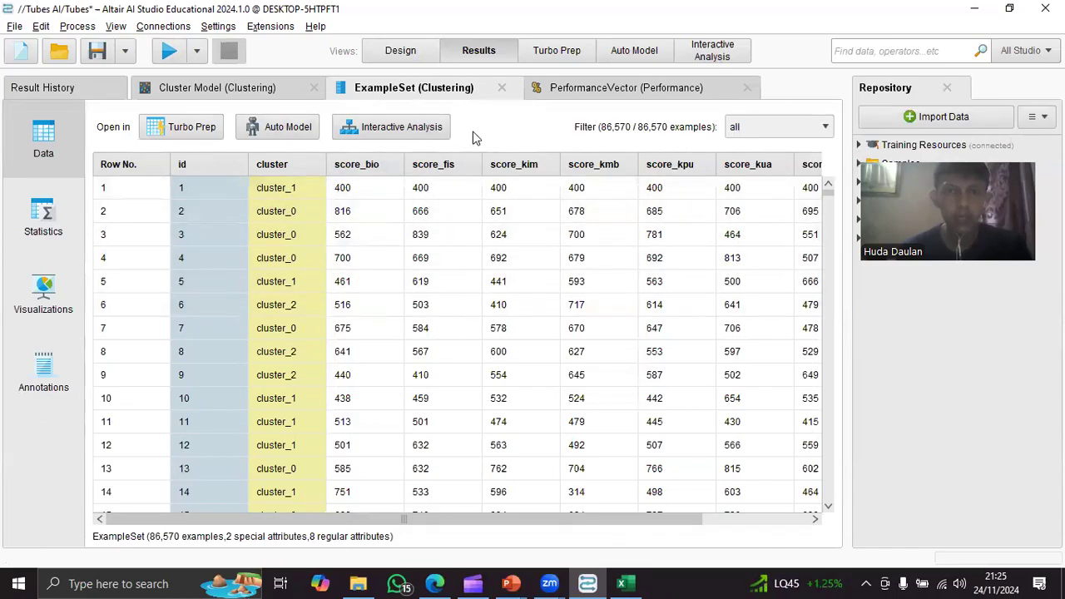
click(46, 218)
click(57, 268)
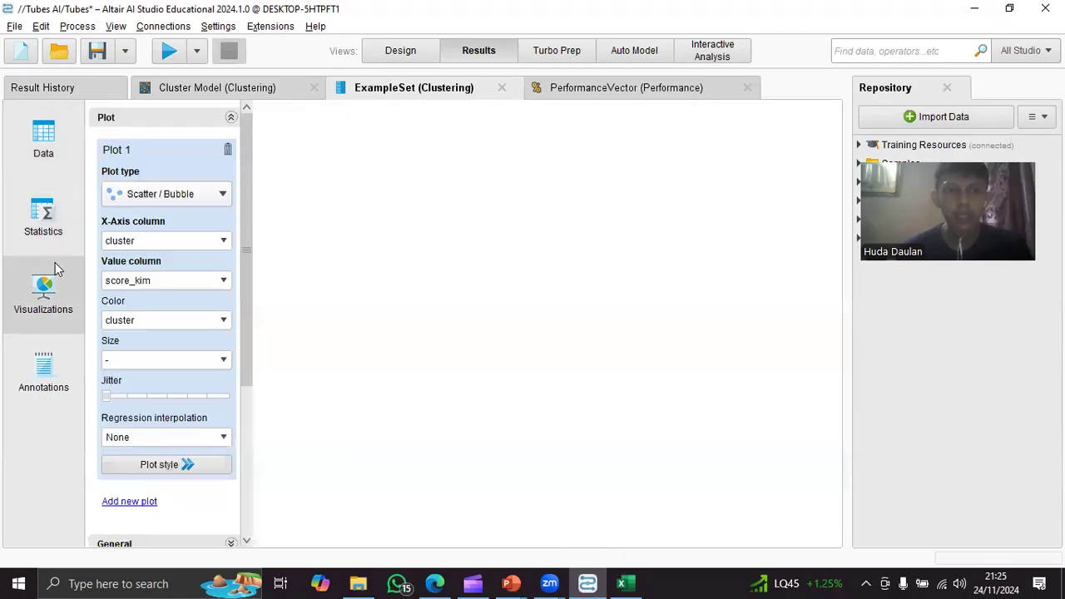
click(220, 287)
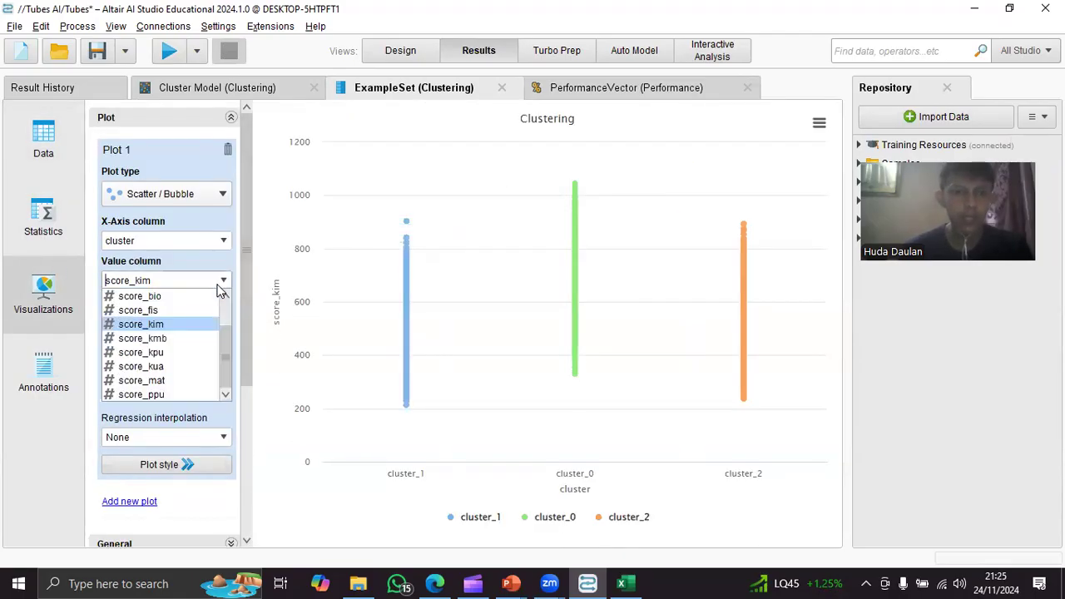
click(208, 239)
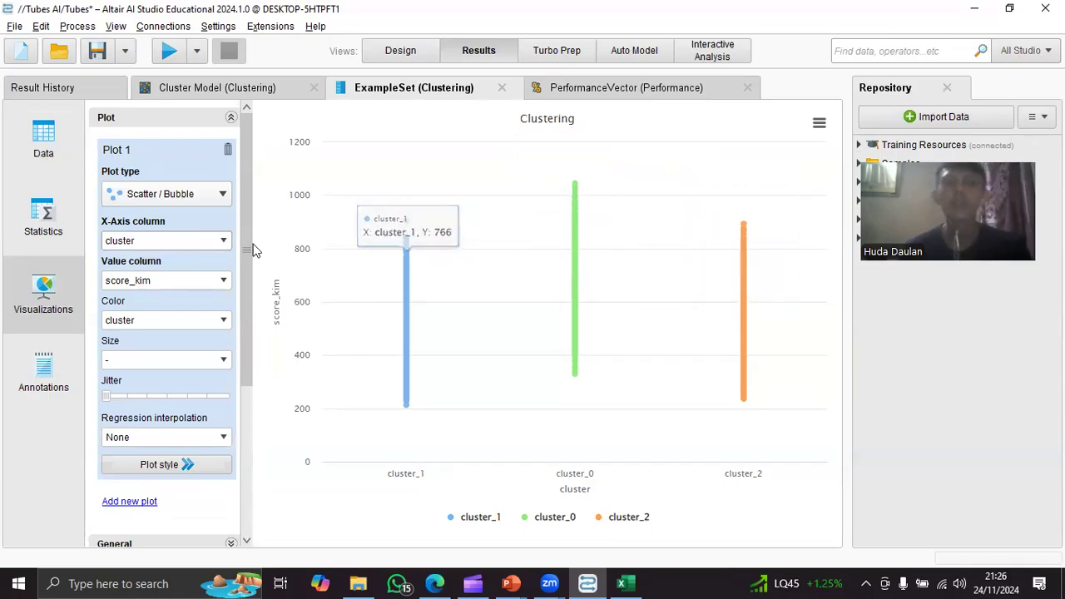
click(223, 280)
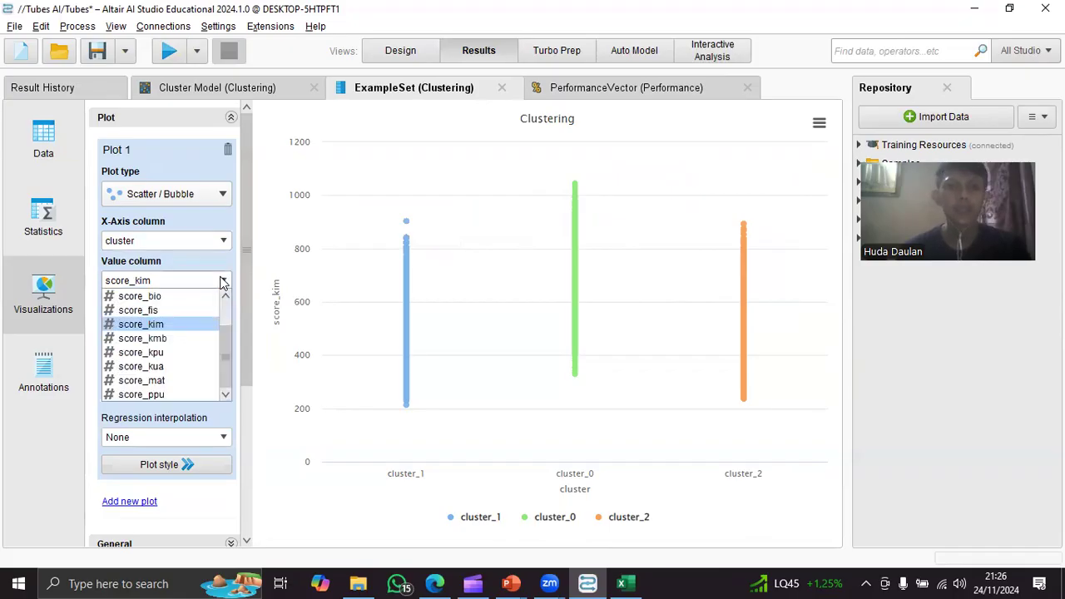
click(195, 309)
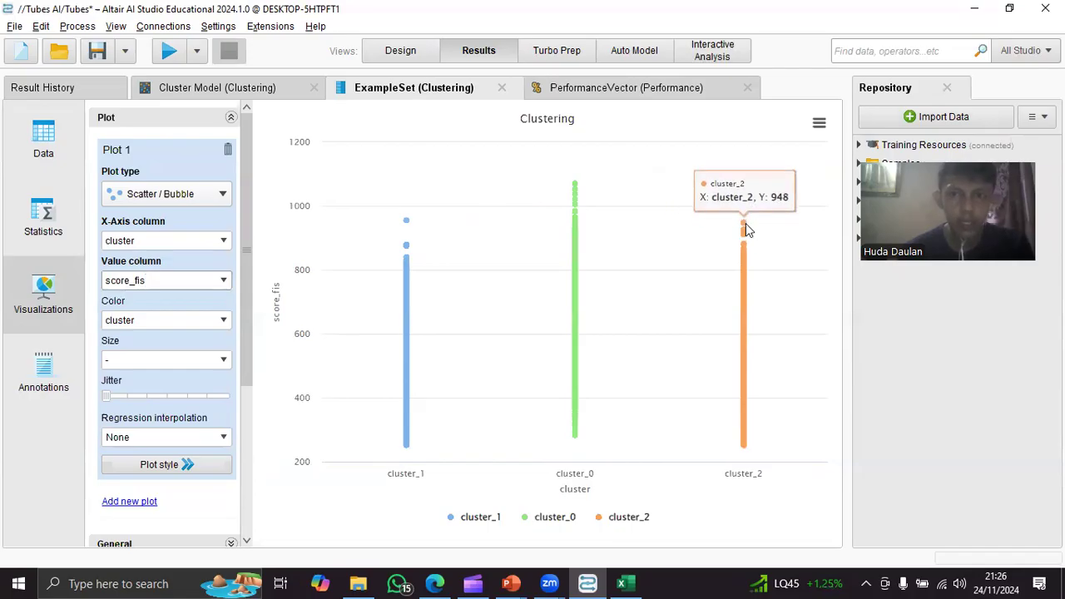
mouse_move(562, 188)
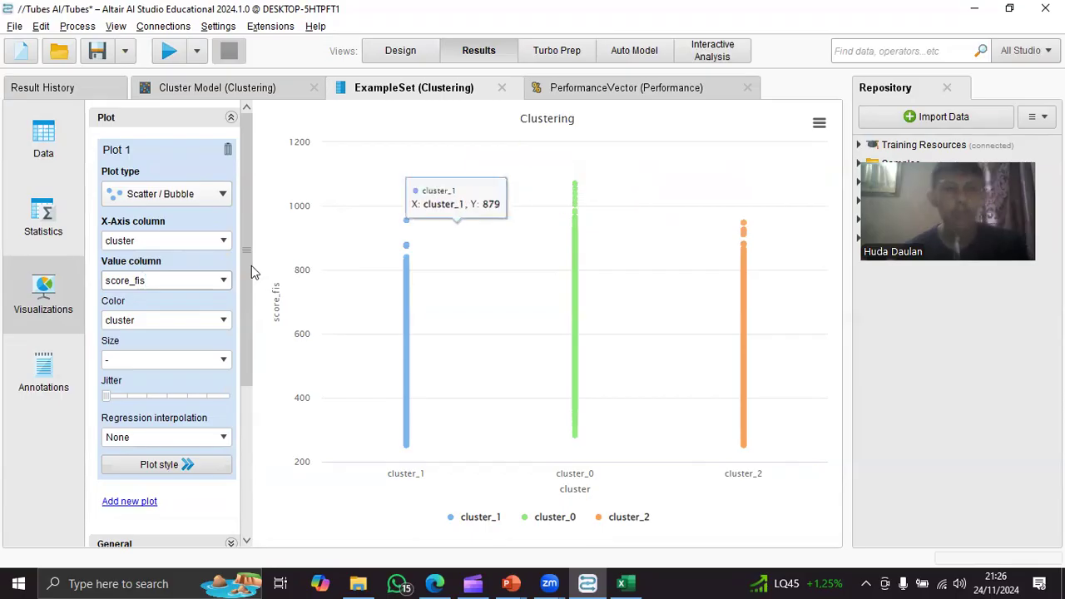
Copy the average within centroid distance from the PerformanceVector and record k 3 with distance 54559695 in C6 and D6 of Excel's Sheet1
click(553, 90)
drag(412, 164, 474, 164)
key(ctrl+c)
click(408, 166)
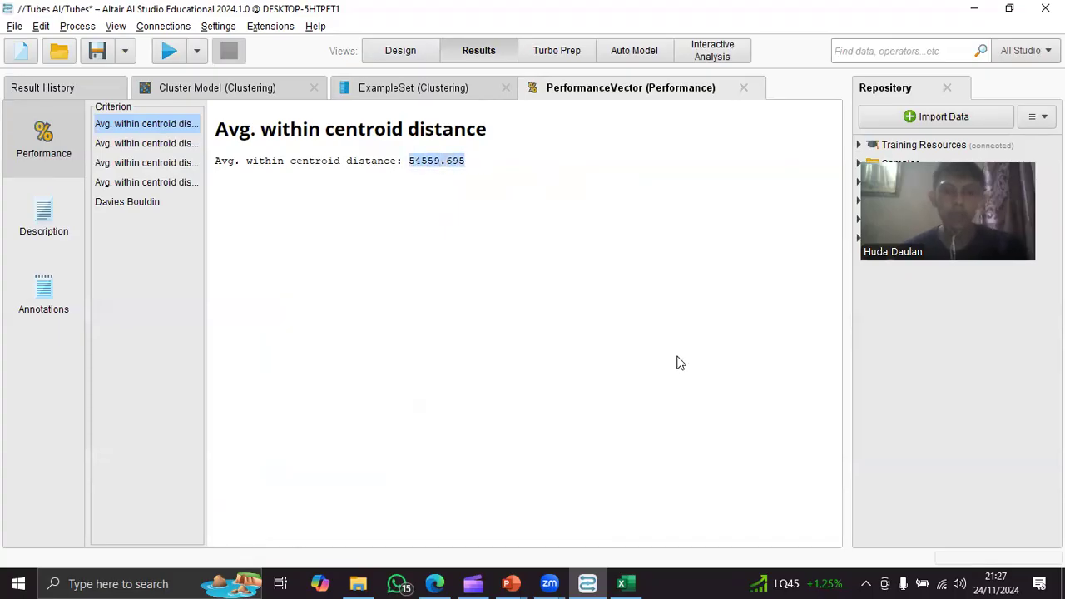
click(622, 583)
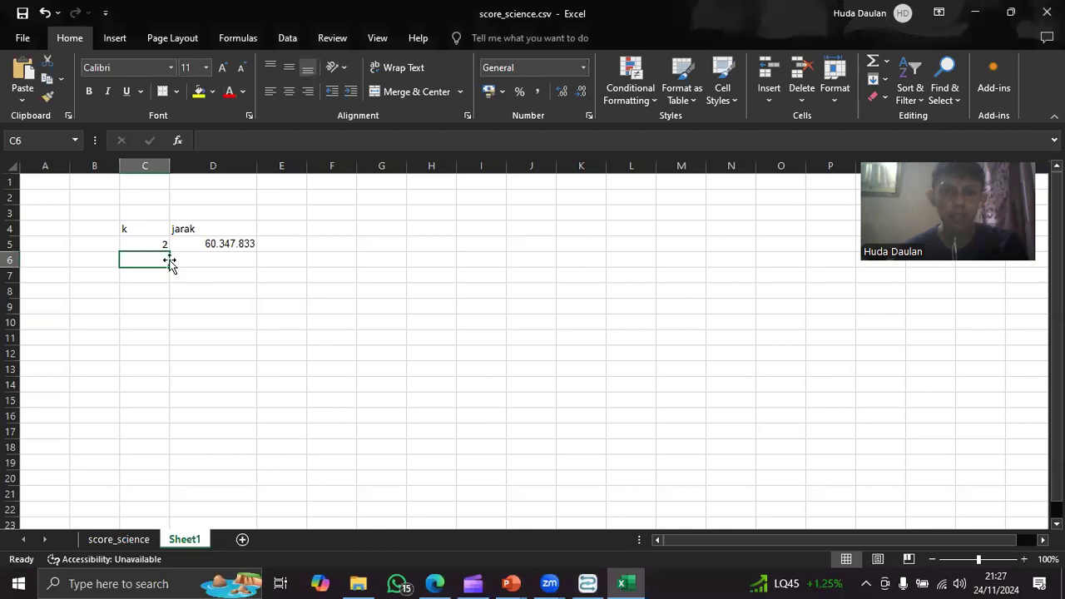
text(3)
click(200, 258)
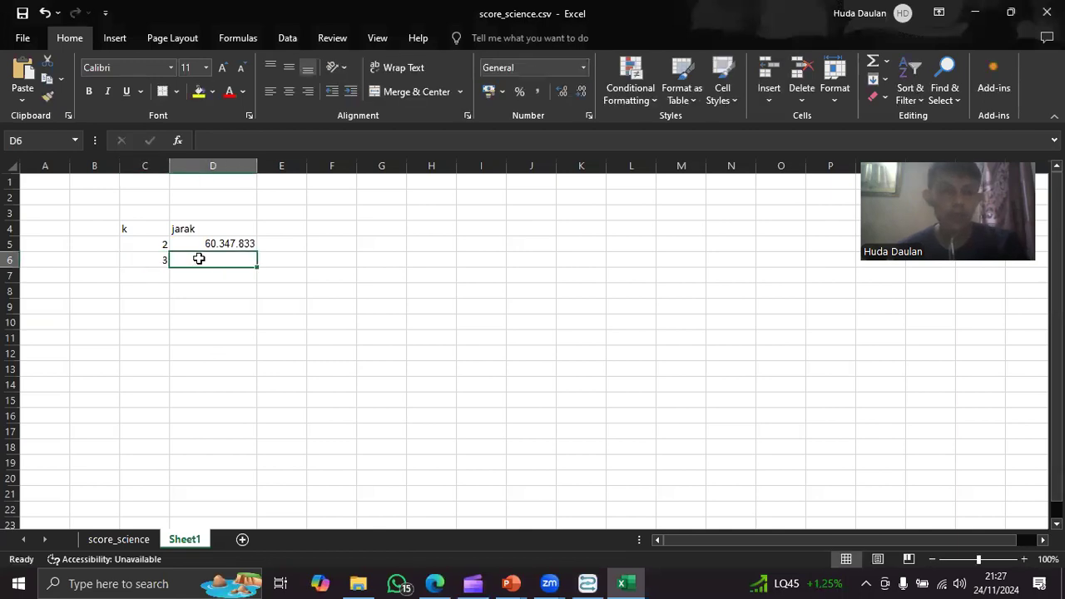
key(ctrl+v)
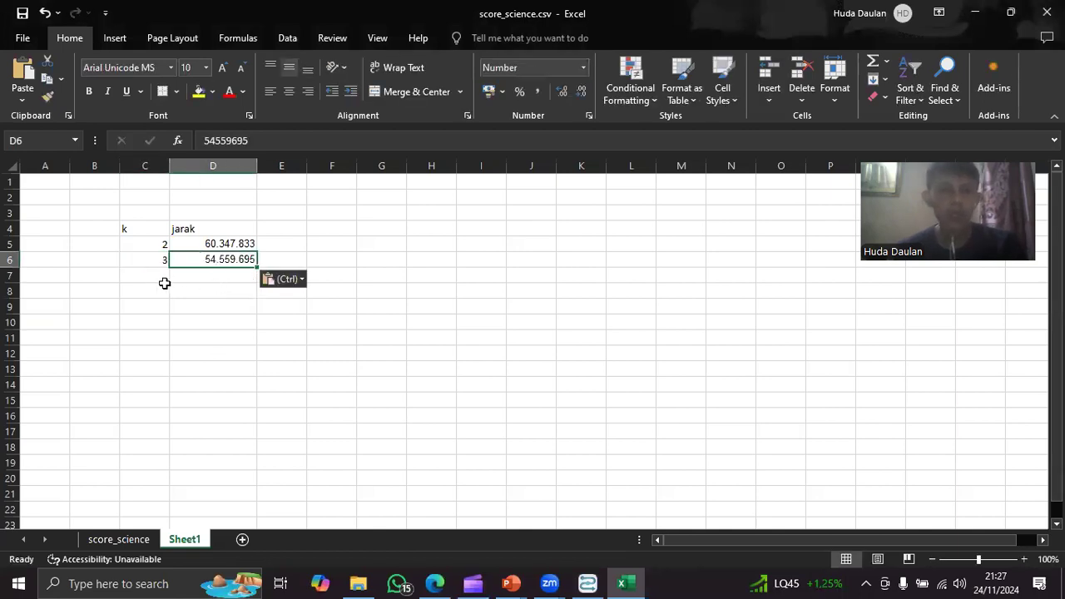
click(164, 280)
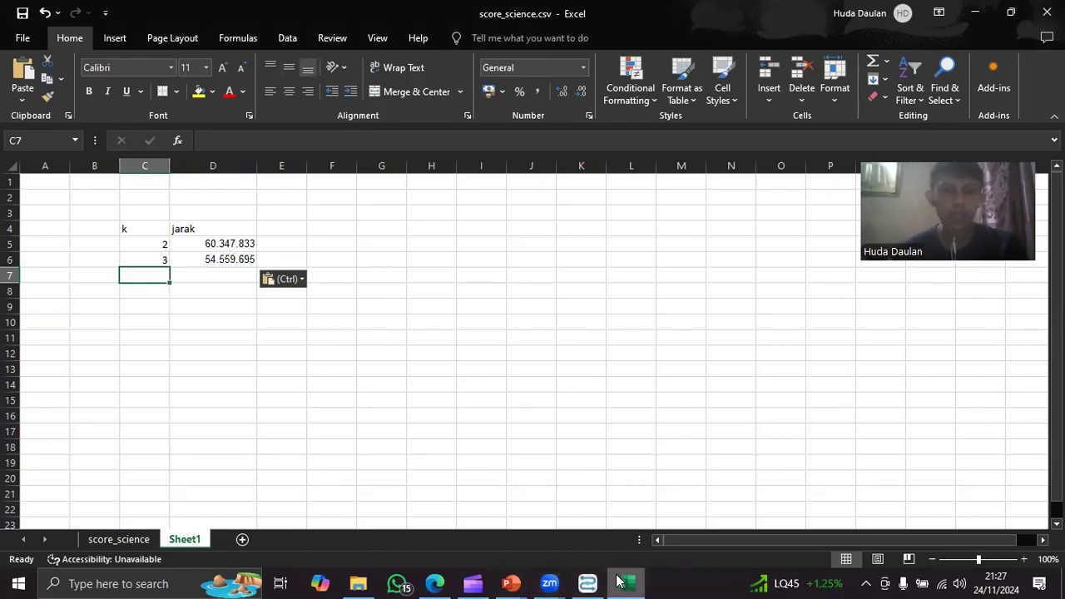
Switch back to Altair AI Studio, set the Clustering operator's k to 4, and run the process again
click(588, 584)
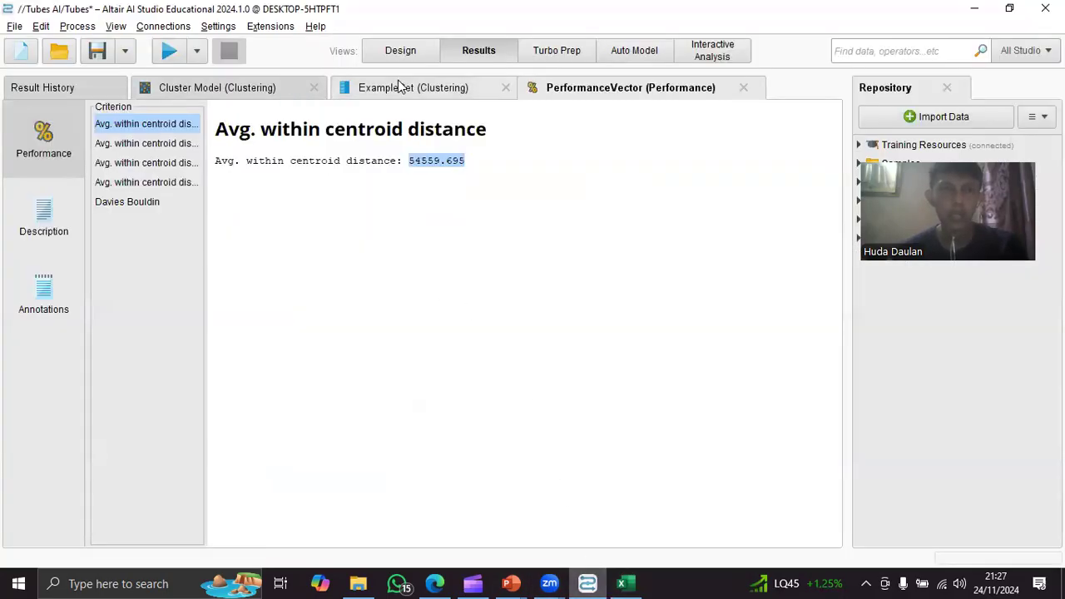
click(387, 50)
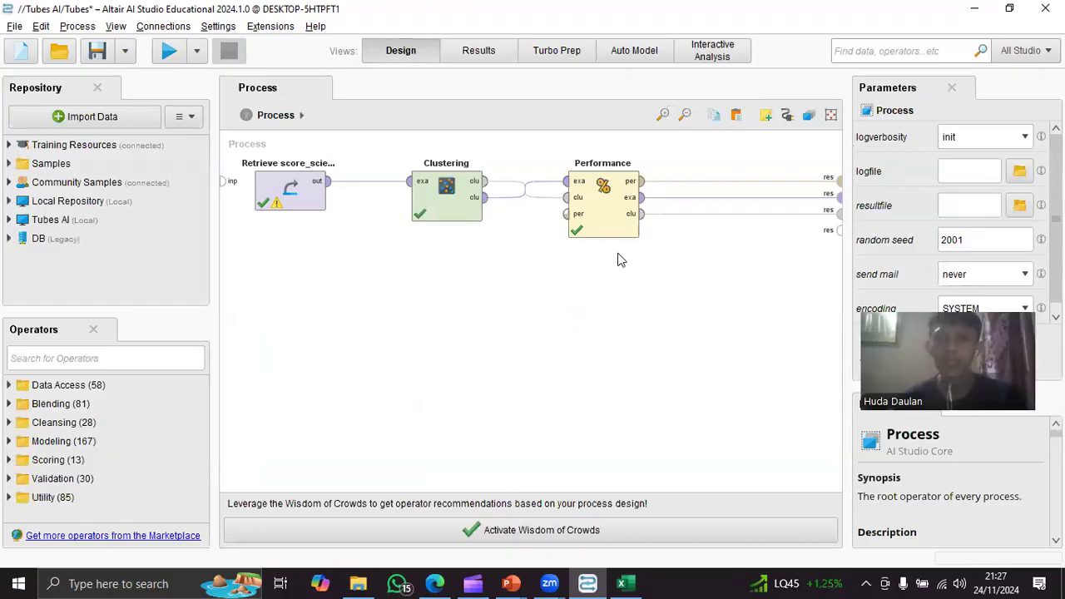
click(446, 191)
double_click(1007, 240)
text(4)
click(468, 288)
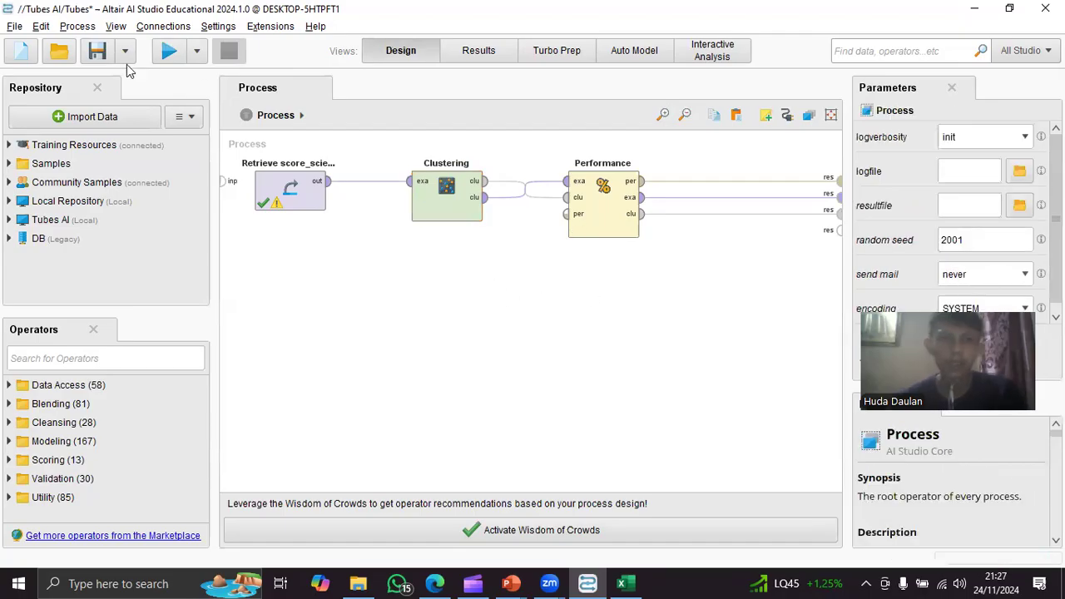
click(169, 50)
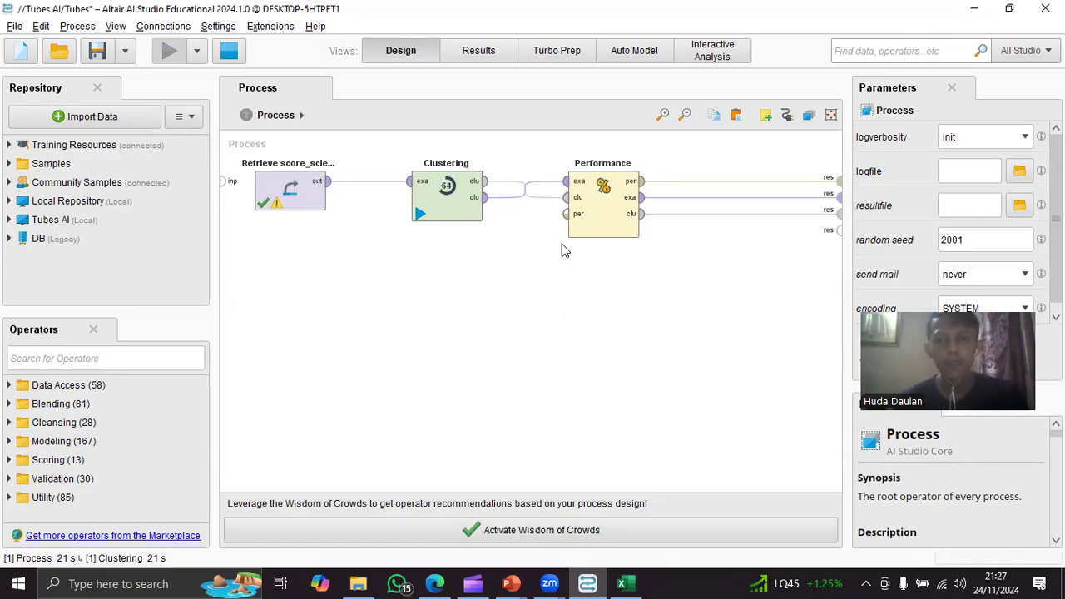
click(592, 224)
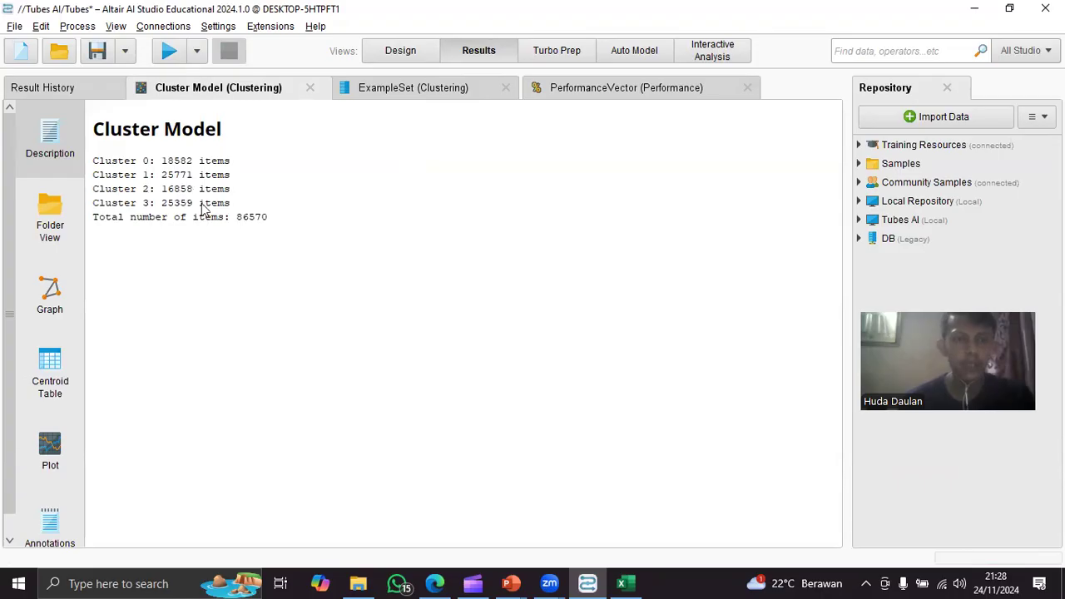
Examine the cluster assignments and the score_fis scatter plot in the clustered ExampleSet for the four-cluster run
click(405, 88)
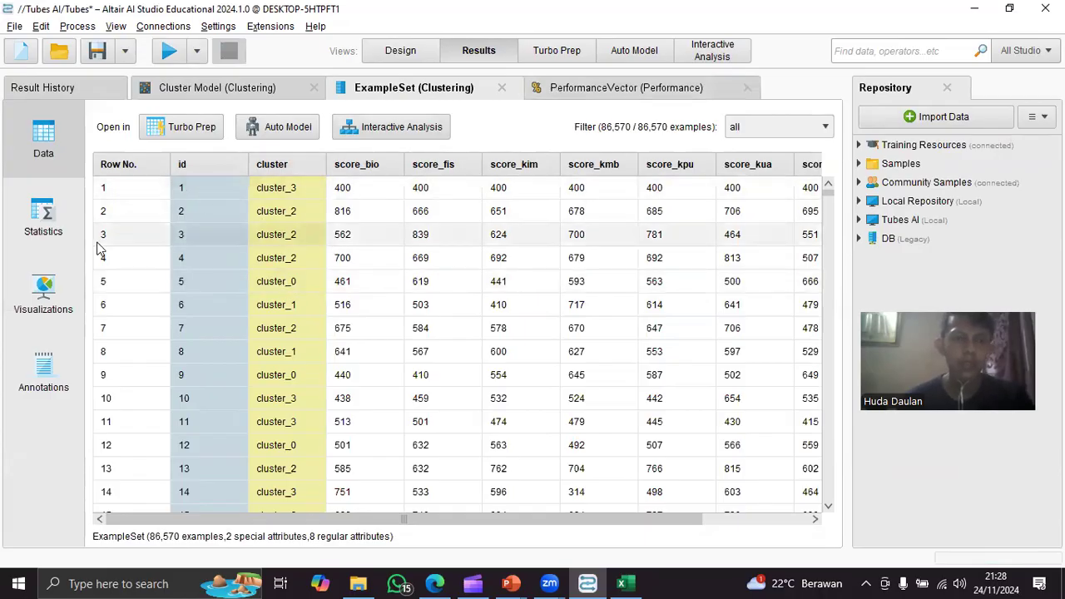
click(69, 289)
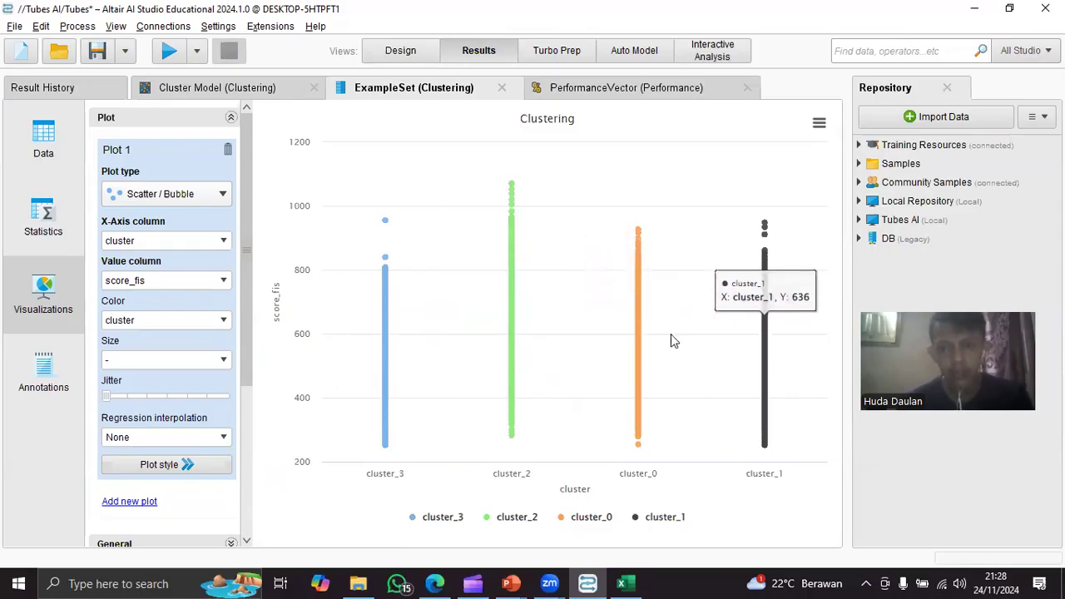
Copy the average within centroid distance from the PerformanceVector and record k 4 with distance 51484158 in C7 and D7 of Excel's Sheet1
click(580, 89)
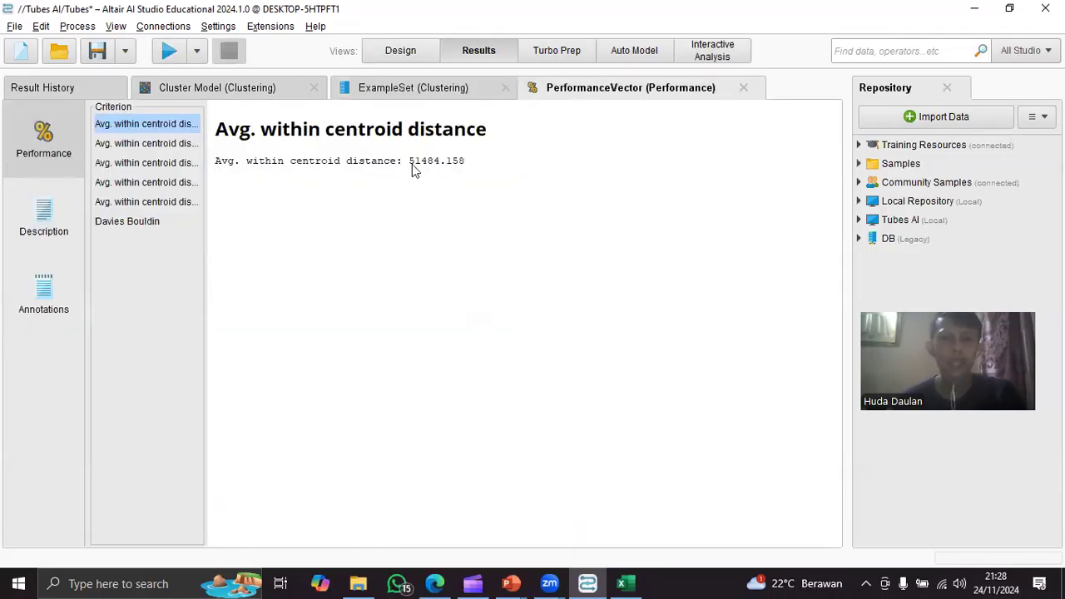
drag(410, 161, 473, 165)
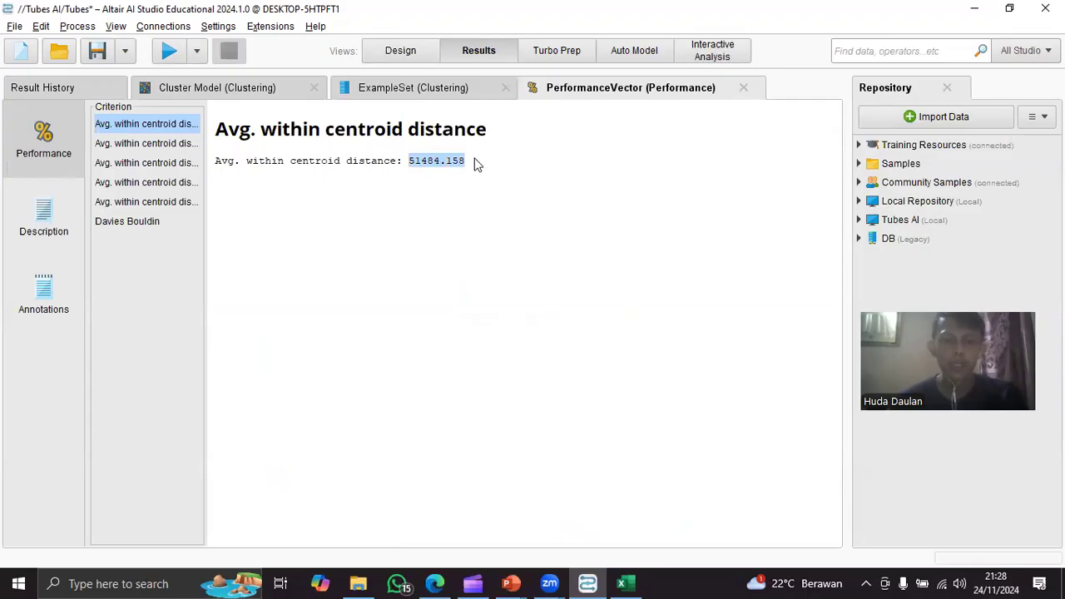
click(621, 583)
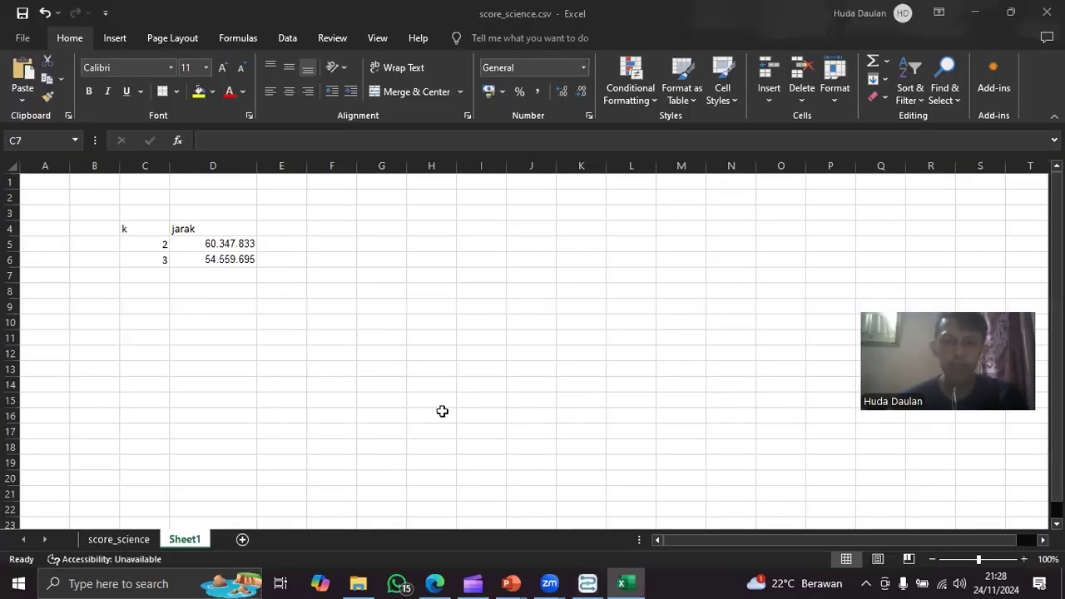
text(4)
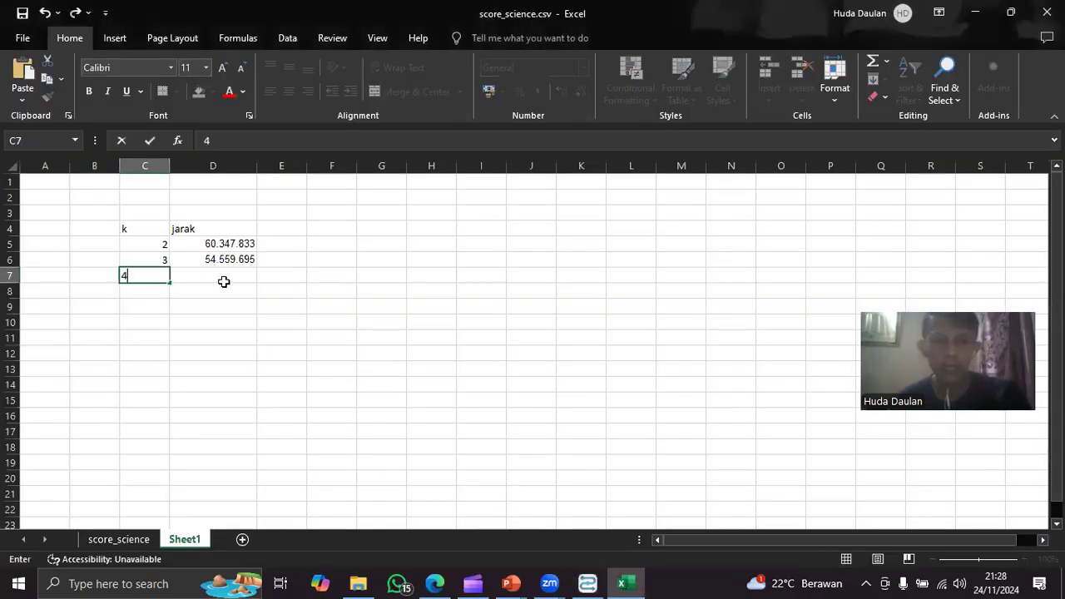
click(220, 274)
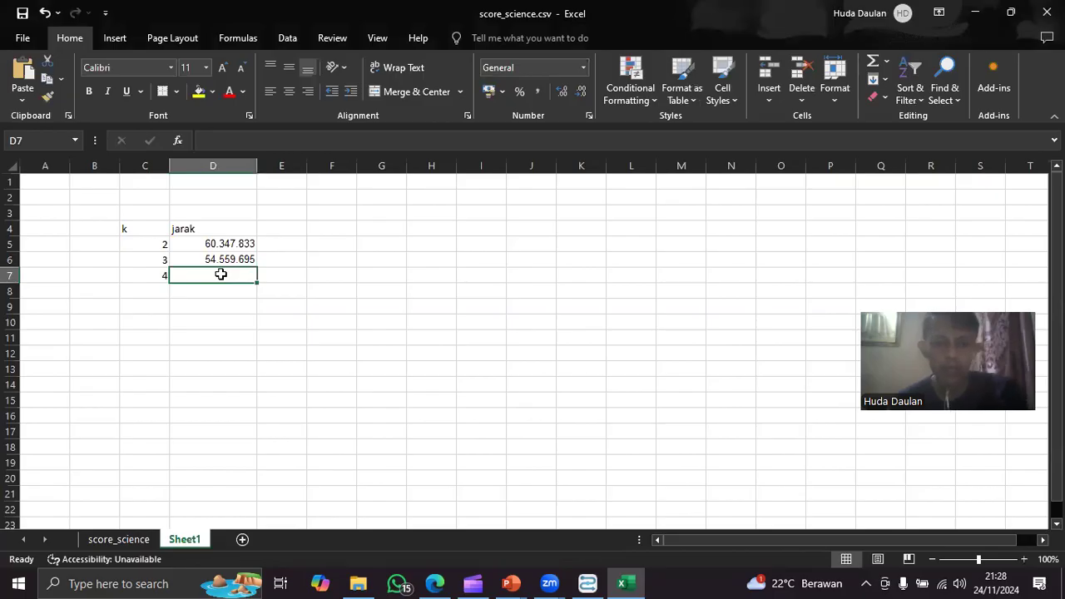
text(51.484.158)
click(336, 270)
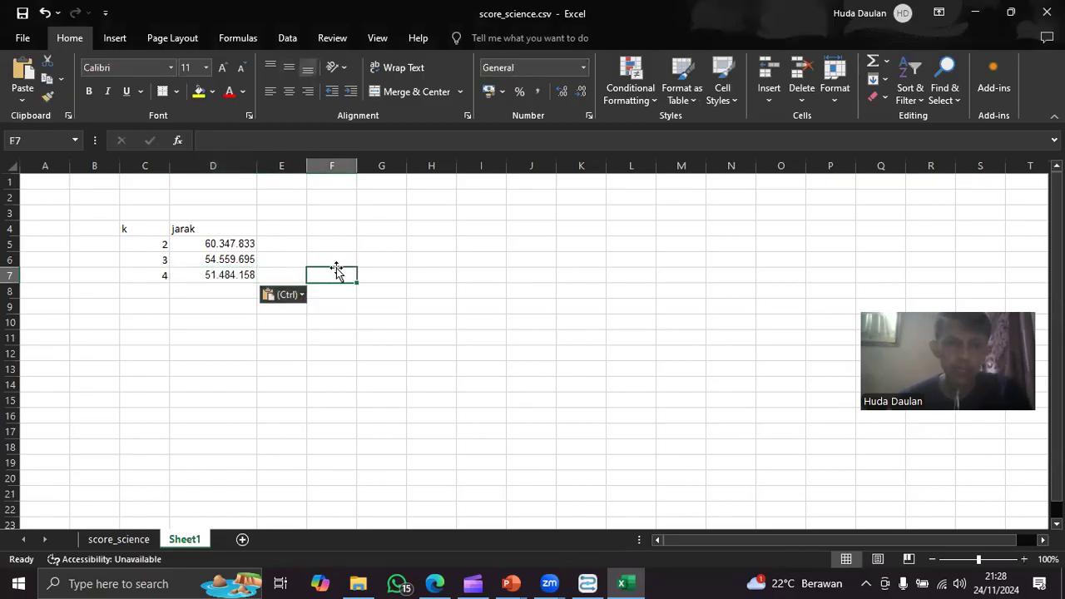
click(154, 288)
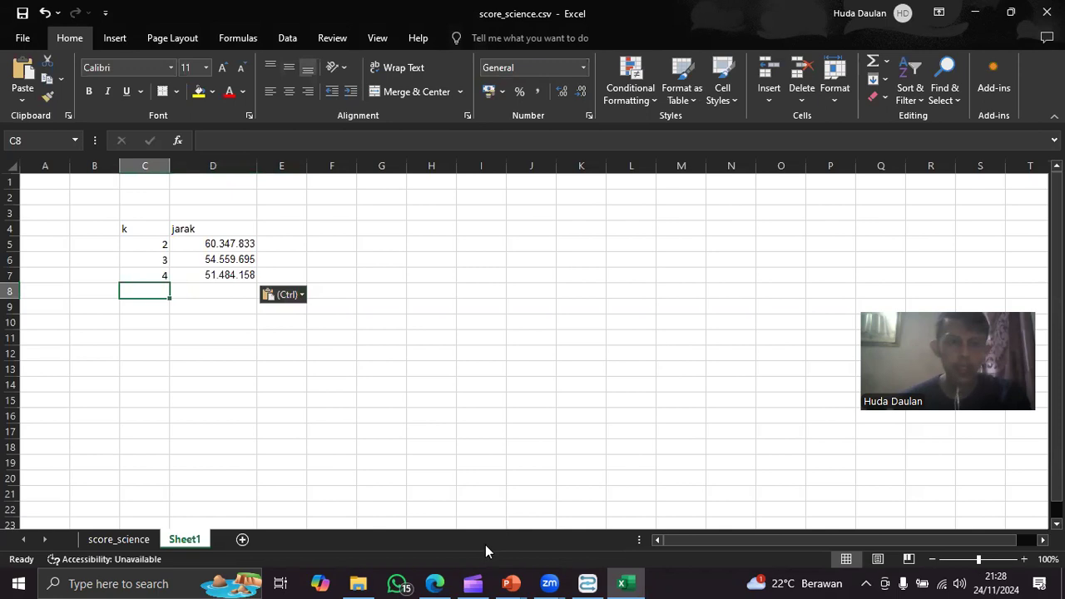
Switch back to Altair AI Studio, set the Clustering operator's k to 5, and run the process again
mouse_move(590, 582)
click(582, 538)
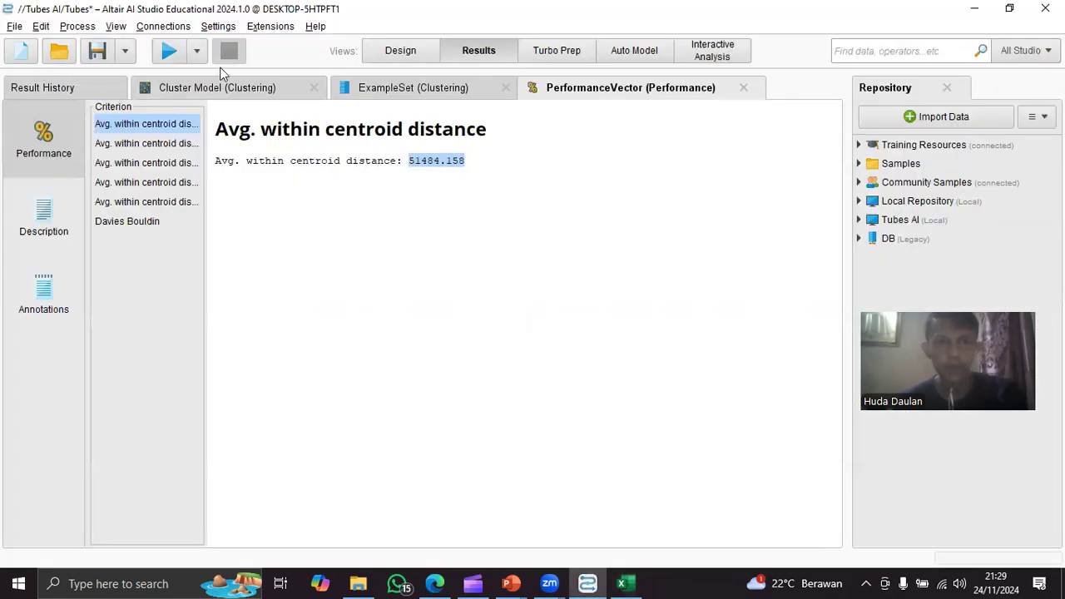
click(405, 55)
click(433, 202)
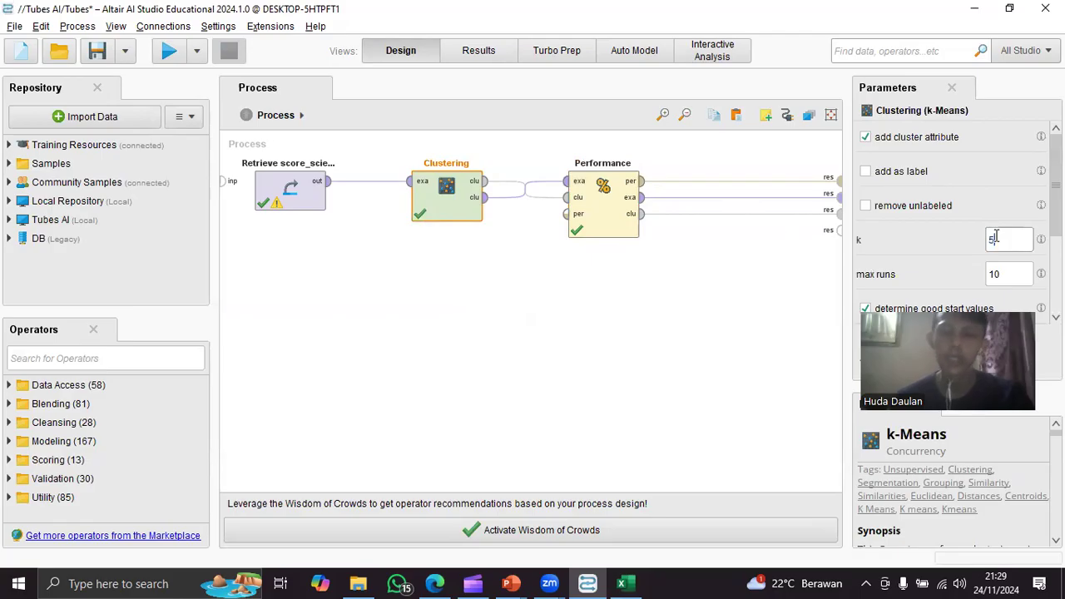
click(601, 316)
click(168, 51)
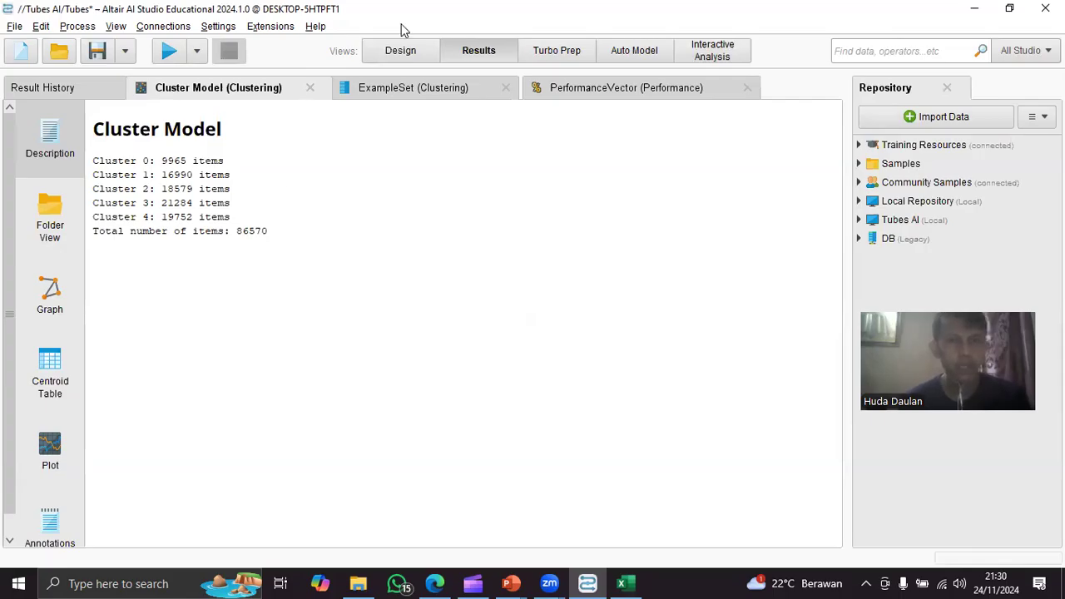
Copy the five-cluster run's average within centroid distance and record k 5 with distance 49200694 in C8 and D8 of Excel's Sheet1
click(408, 87)
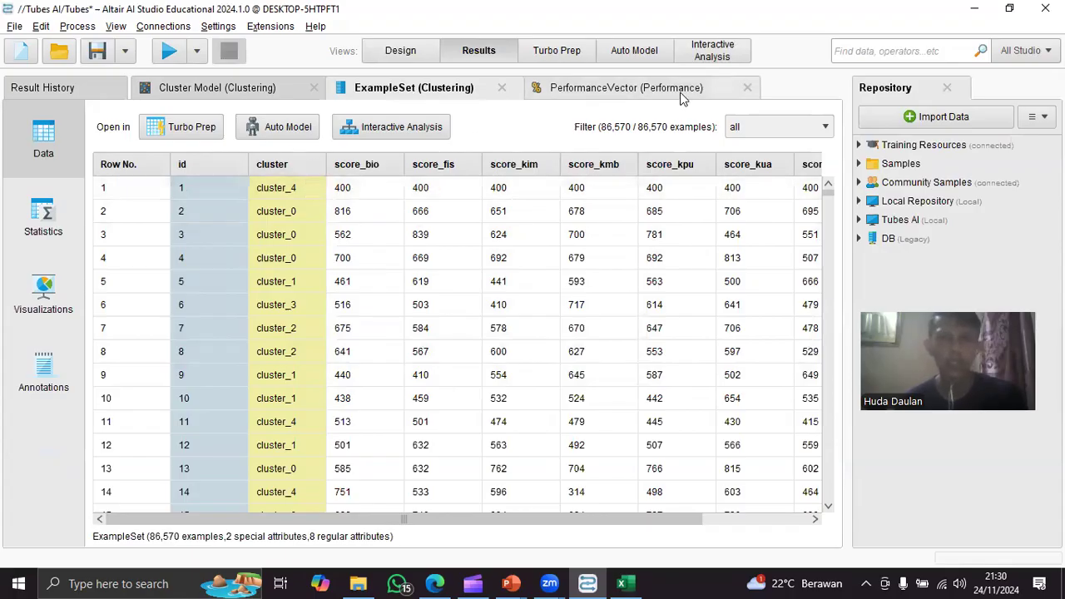
click(678, 91)
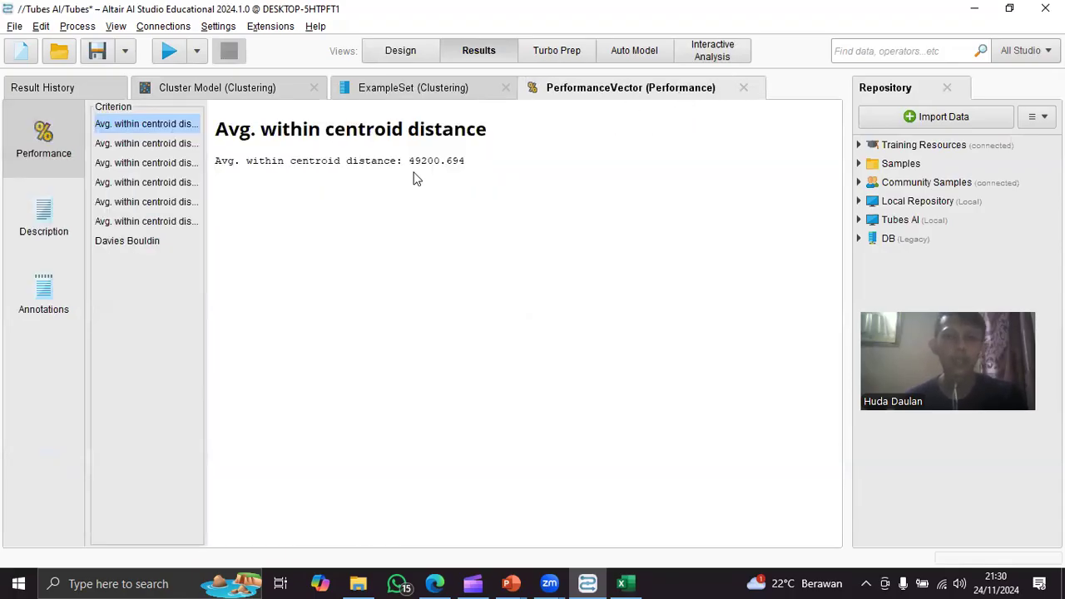
drag(409, 166, 489, 168)
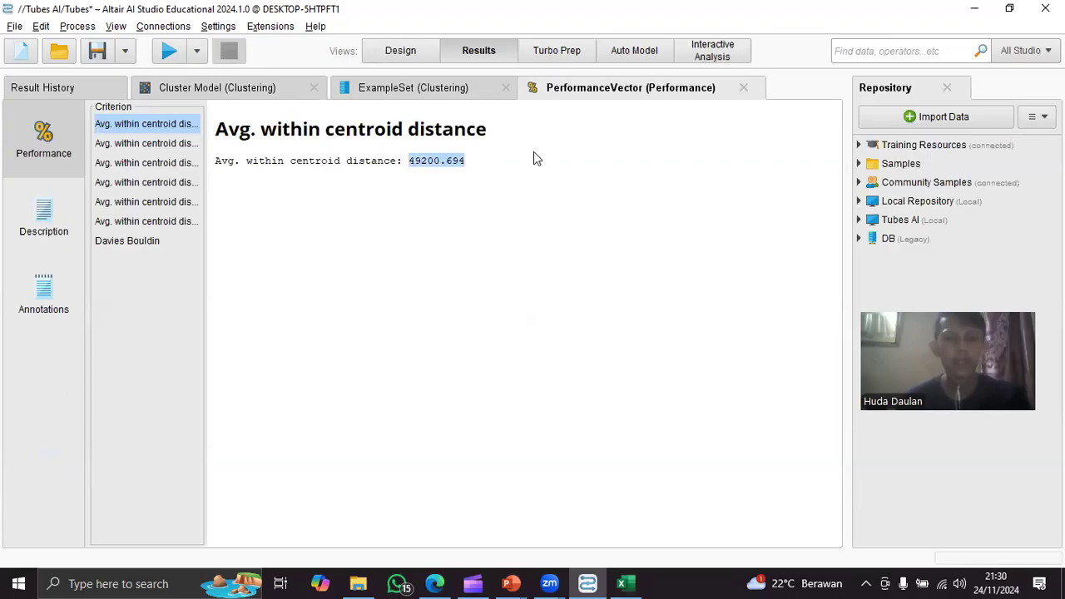
click(637, 583)
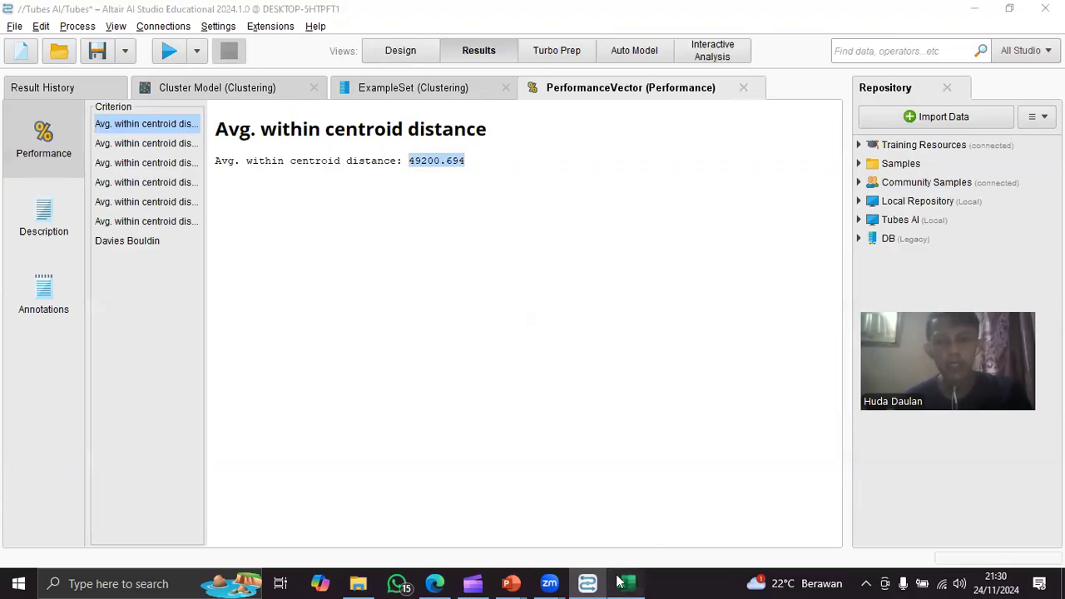
text(5)
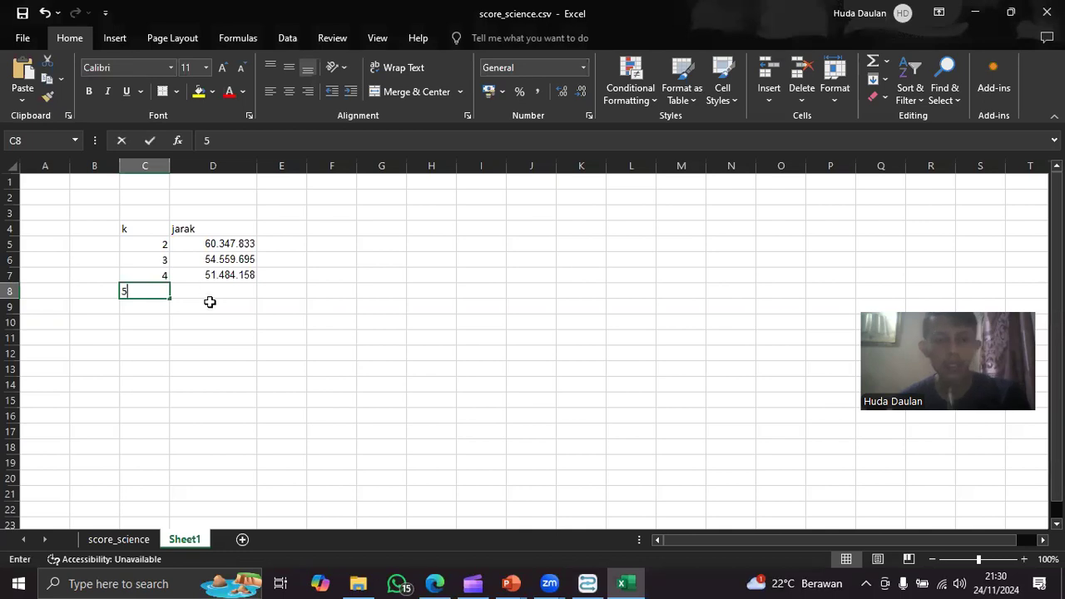
click(218, 291)
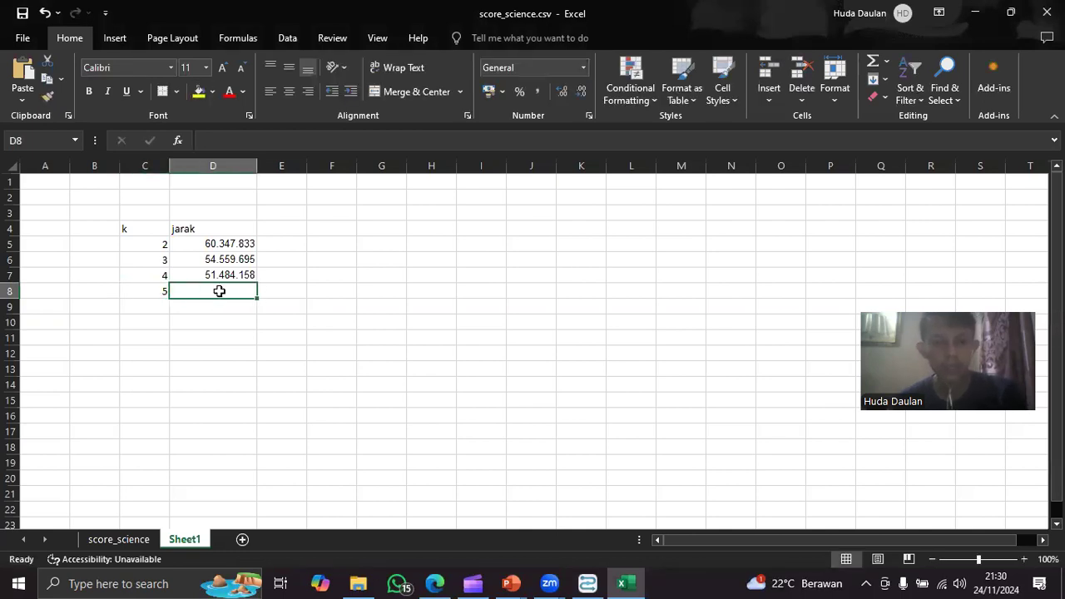
text(49.200.694)
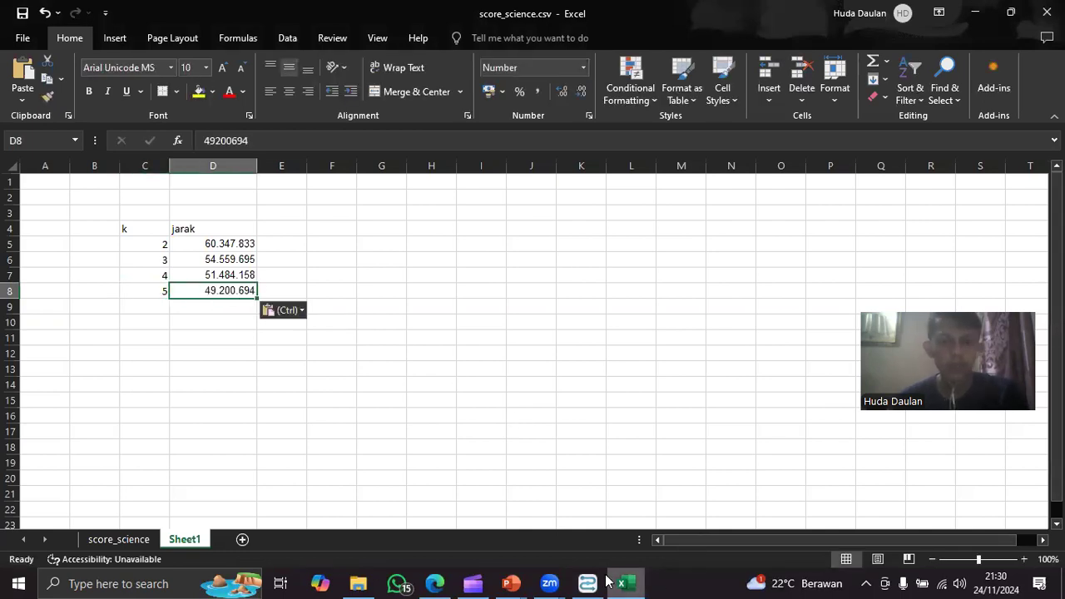
Return to Altair AI Studio, set the Clustering operator's k to 6, and rerun the process
mouse_move(587, 582)
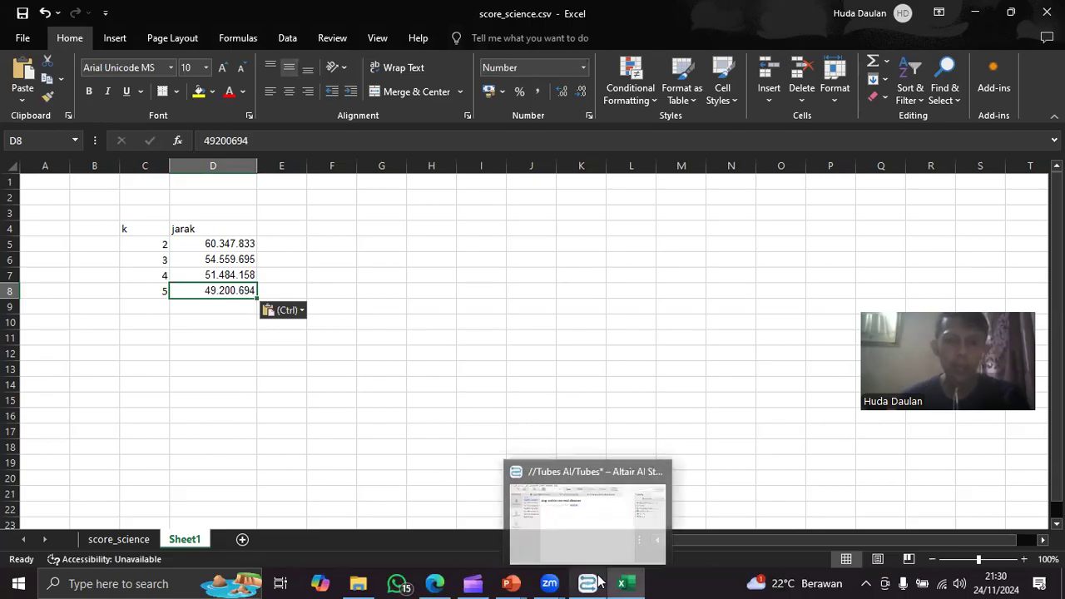
click(589, 522)
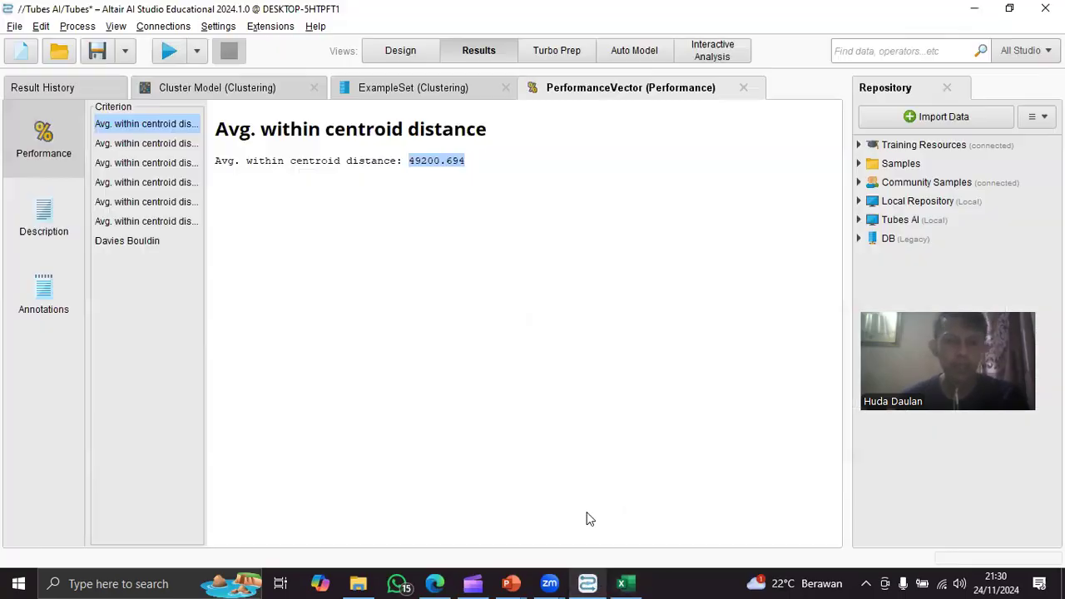
click(345, 217)
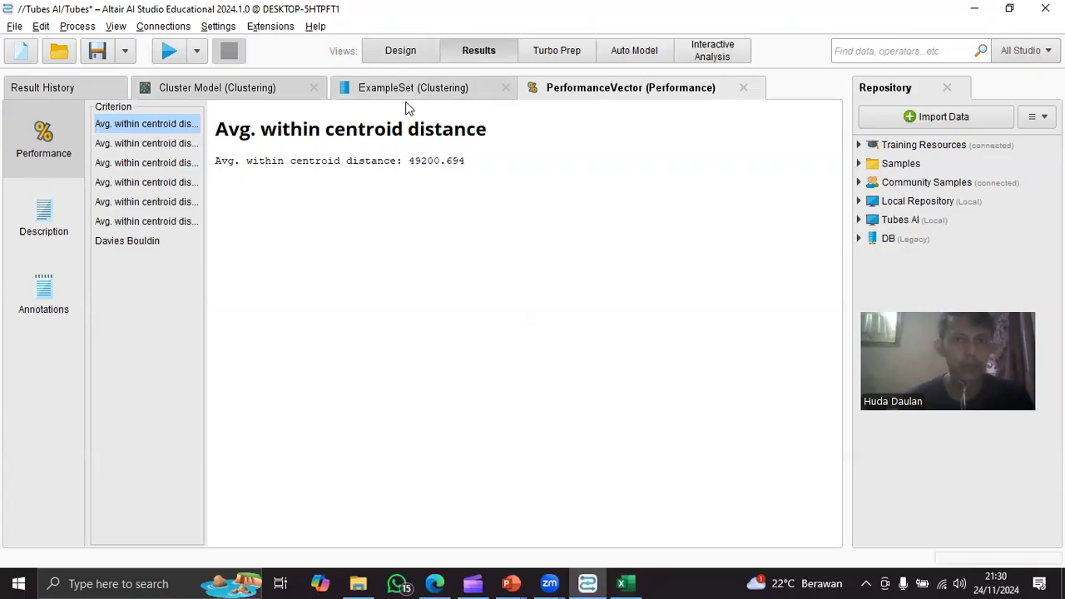
key(F8)
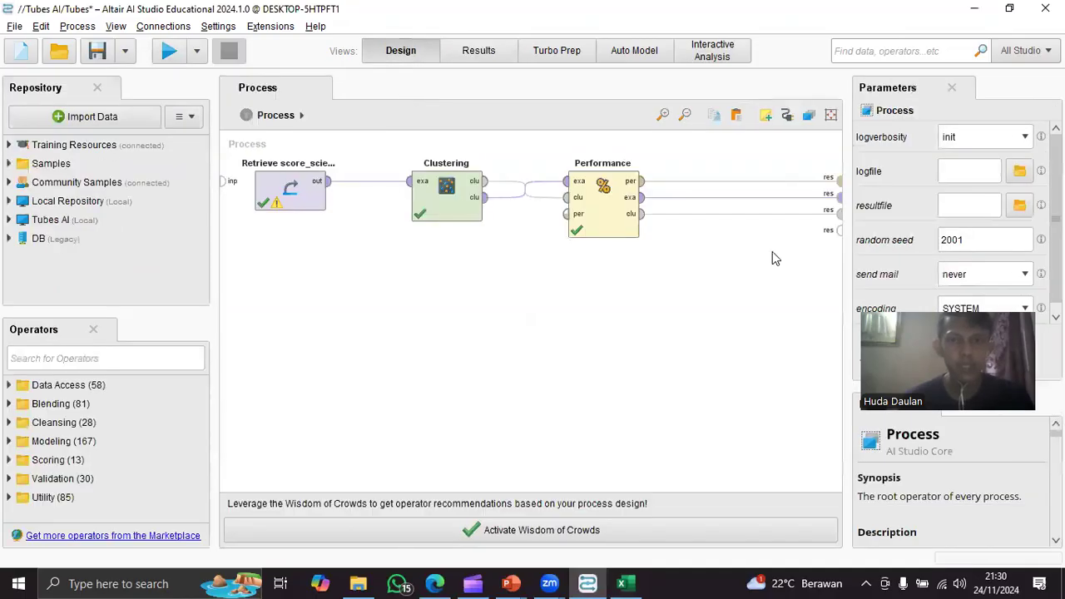
click(443, 205)
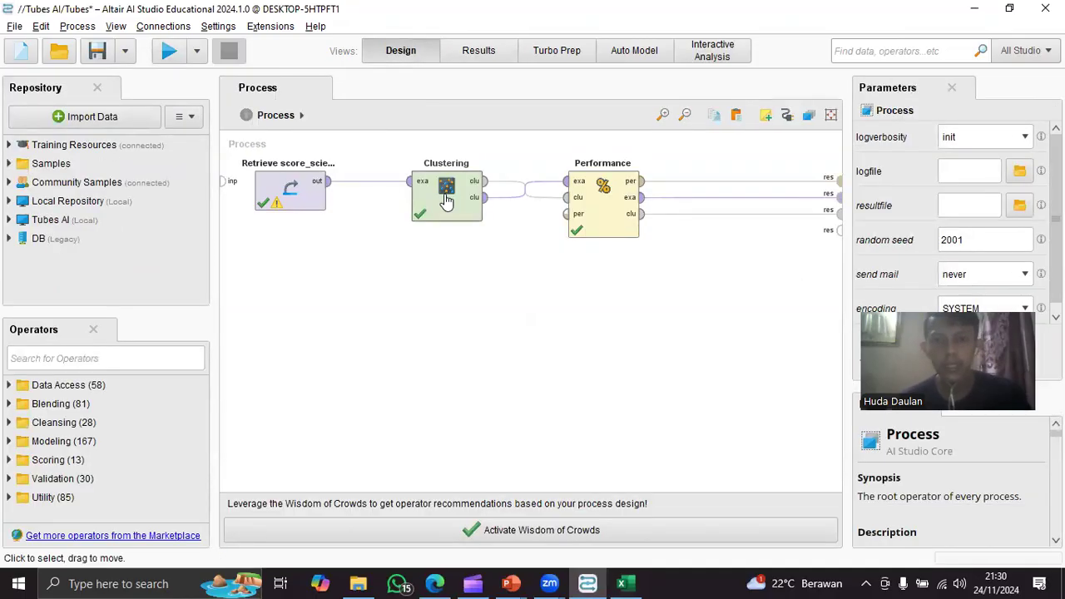
double_click(1002, 240)
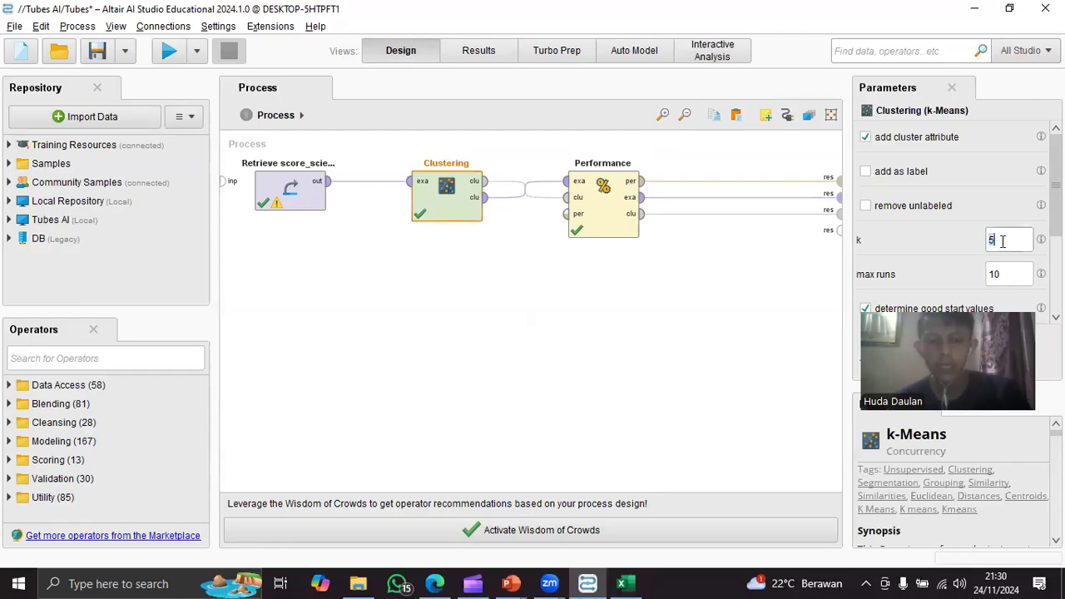
click(519, 286)
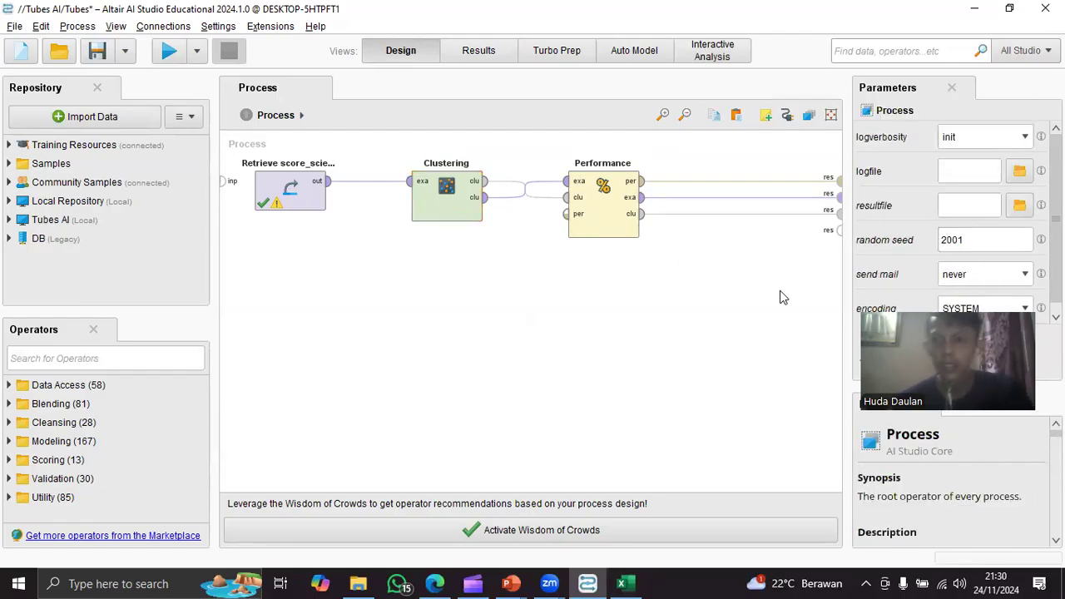
click(168, 55)
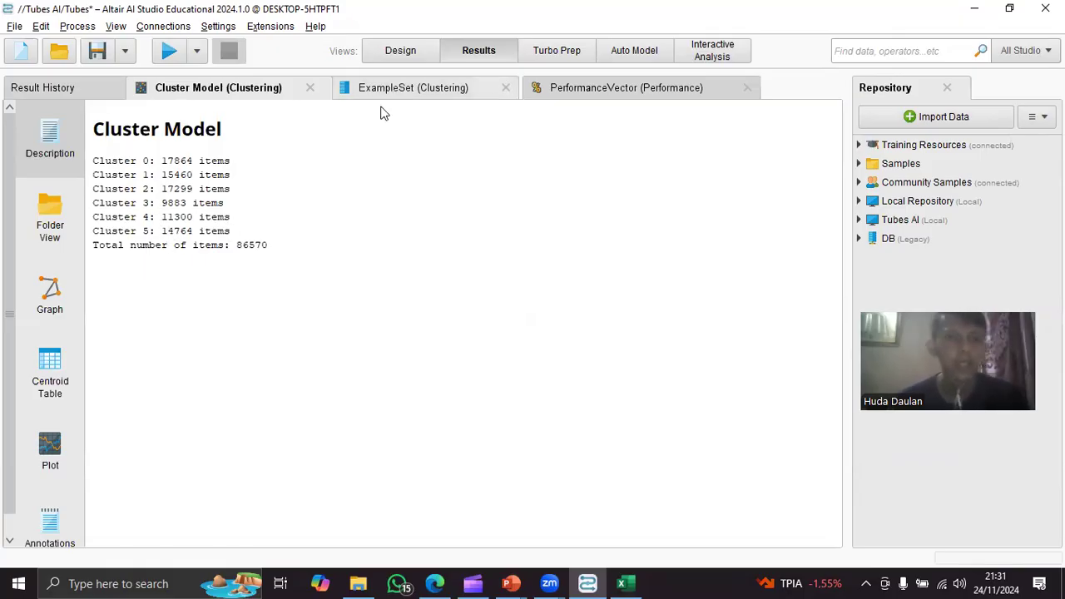
Examine the cluster assignments in the clustered ExampleSet's data for the six-cluster run
click(448, 91)
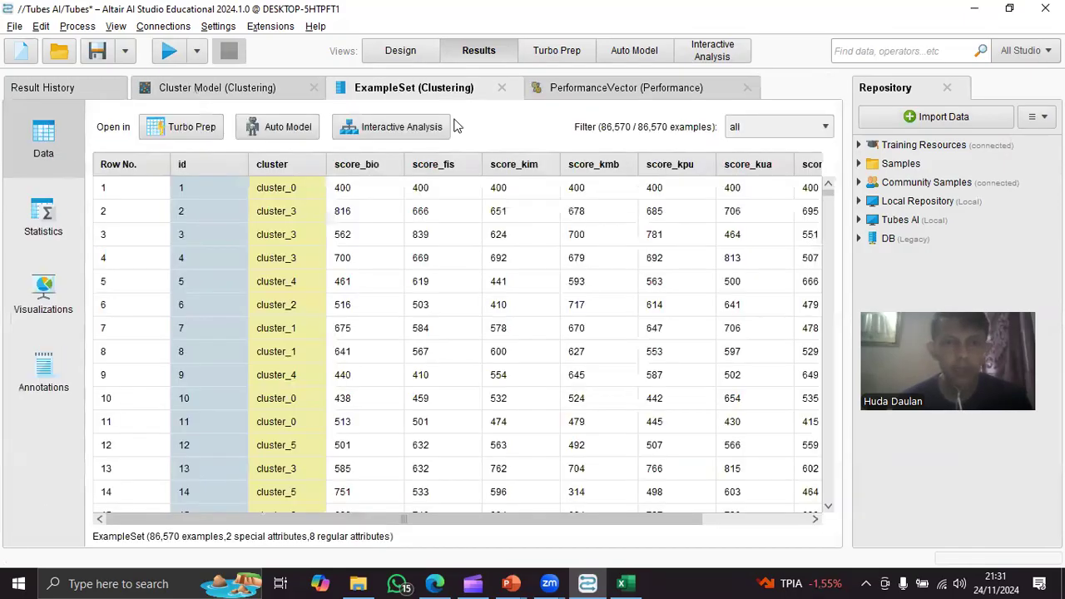
scroll(308, 285, down, 1)
scroll(308, 285, down, 1)
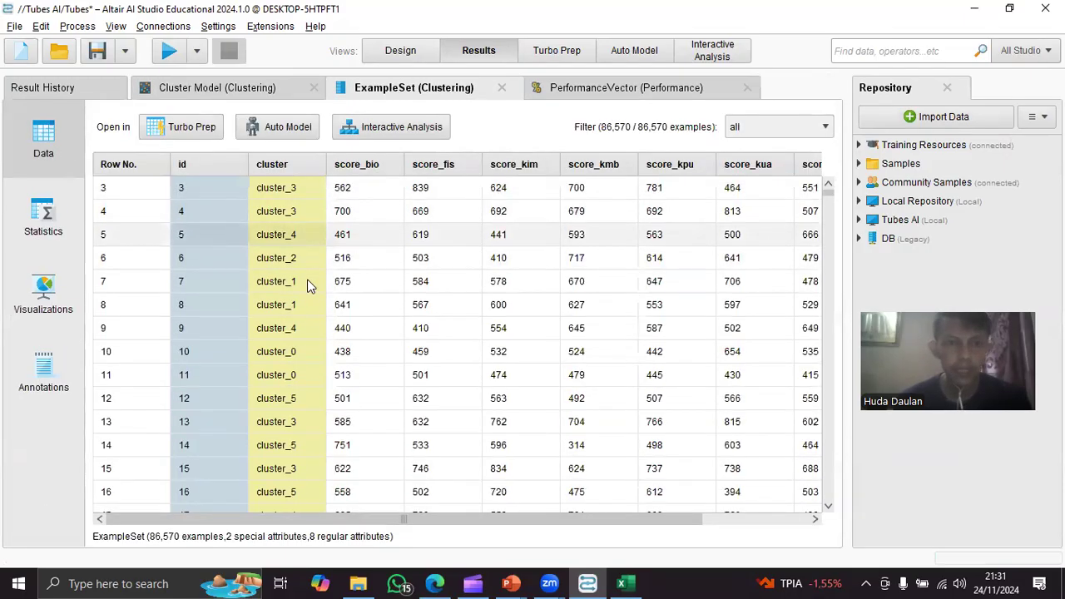
scroll(308, 280, up, 1)
scroll(307, 276, up, 1)
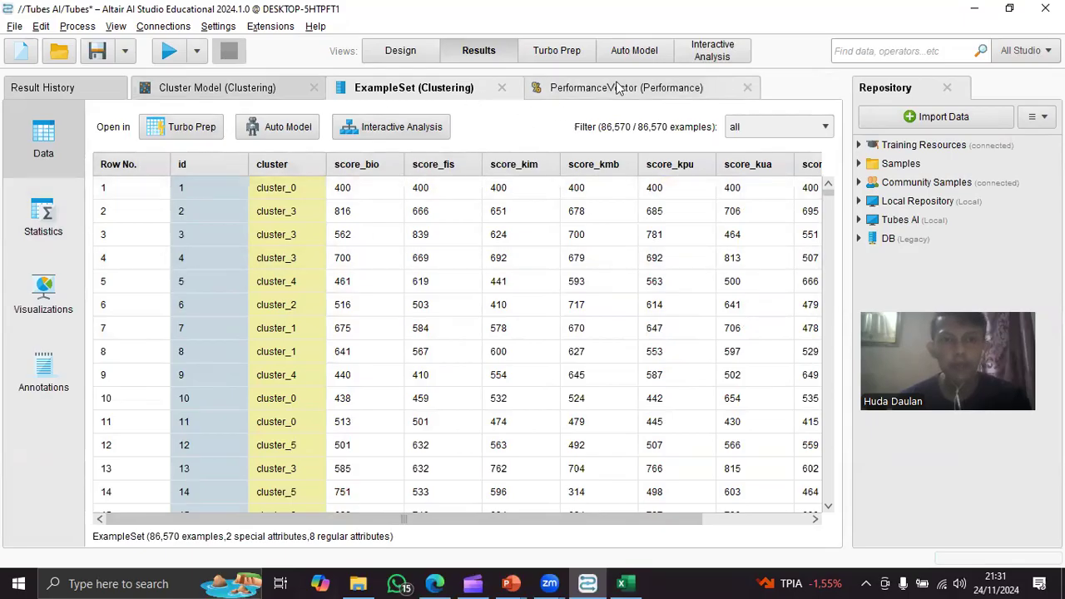
Copy the average within centroid distance from the PerformanceVector and visualize score_fis by cluster as a scatter plot
click(578, 93)
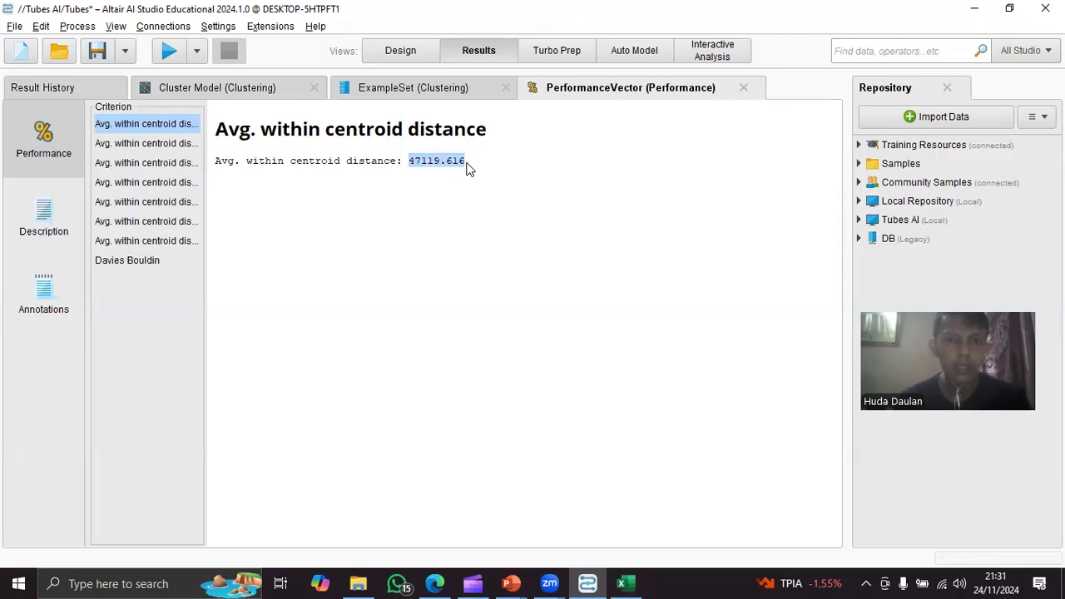
click(467, 86)
click(78, 283)
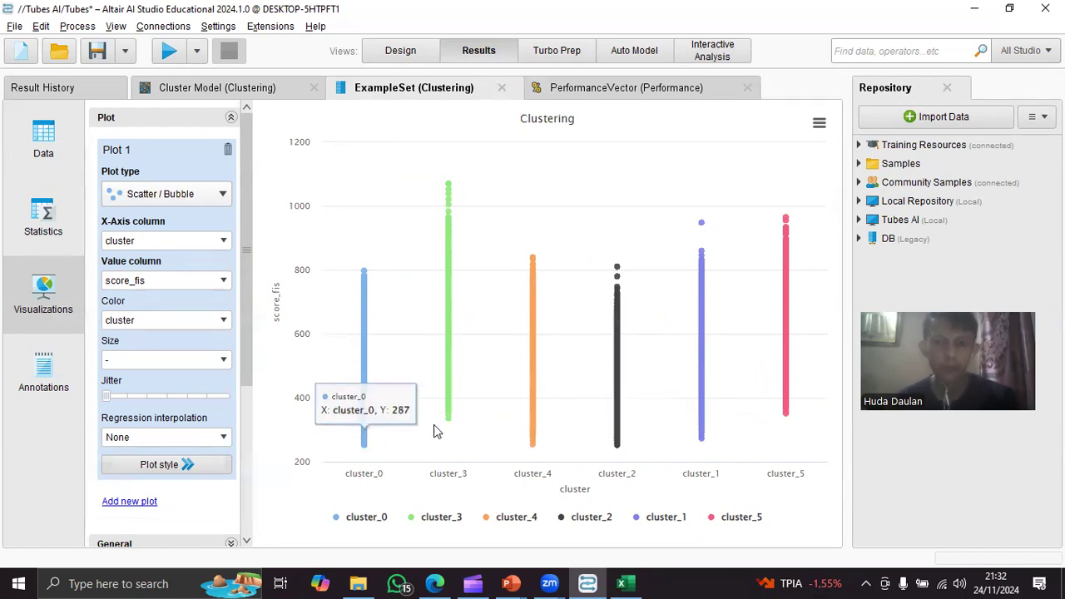
Switch to Excel and record k 6 with the copied distance 47119616 in C9 and D9 of Sheet1
click(621, 583)
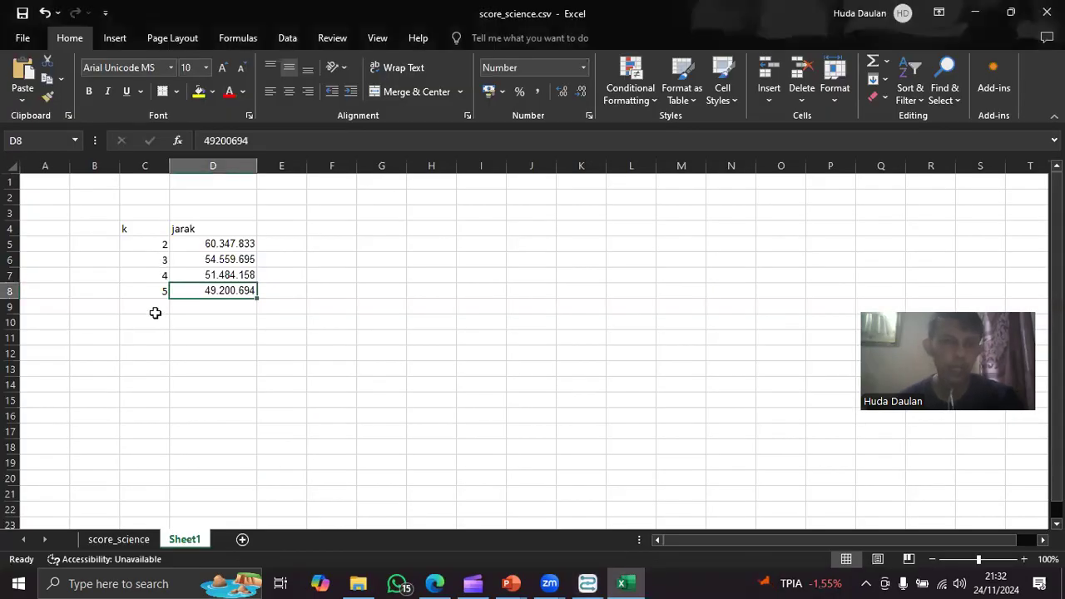
click(153, 309)
text(6)
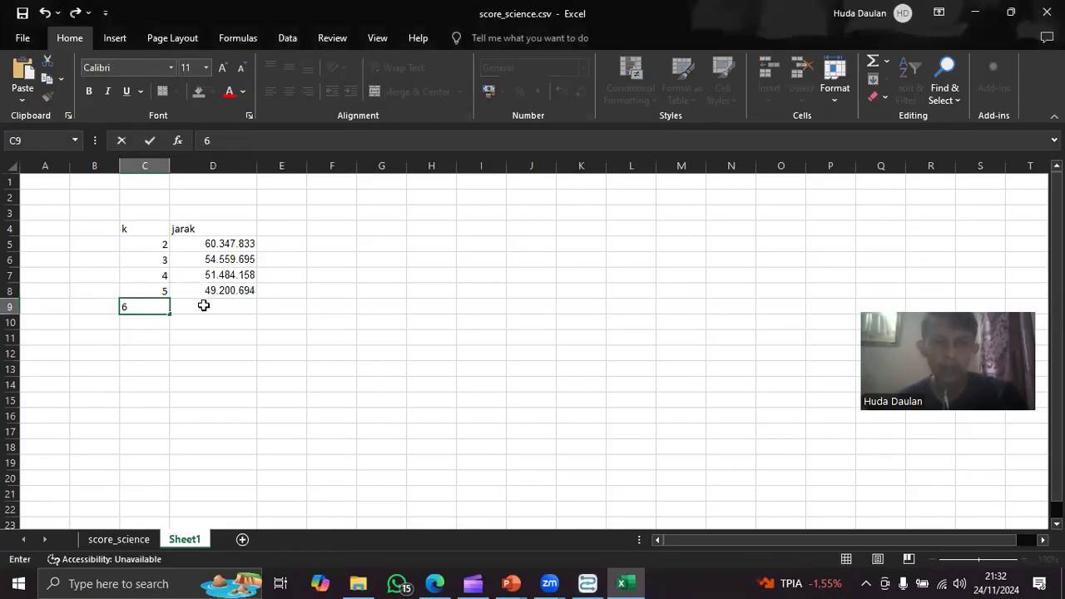
click(204, 305)
text(47.119.616)
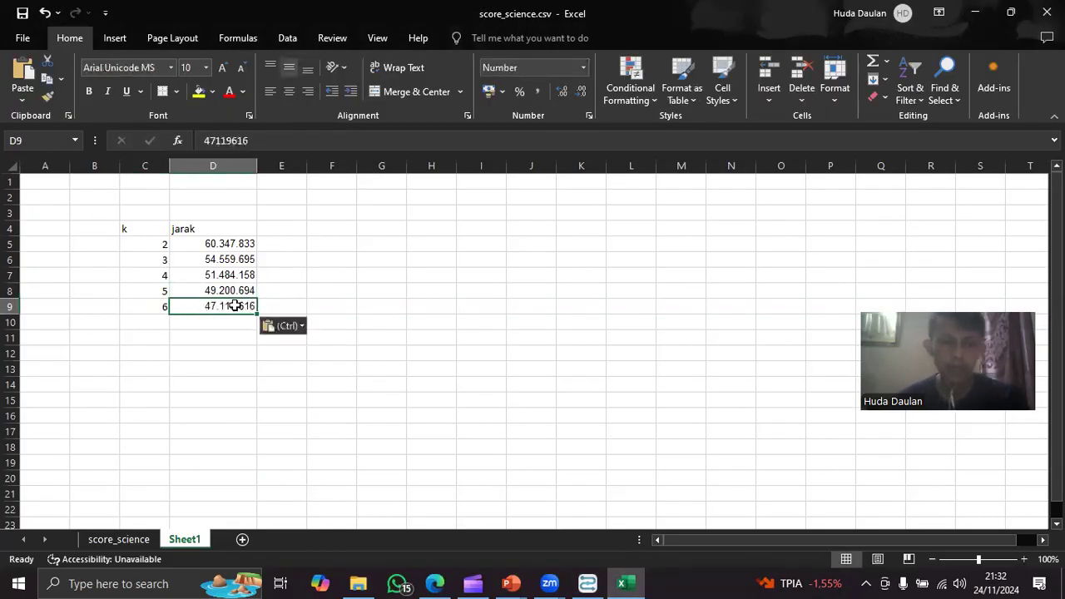
click(277, 274)
Insert a basic 2-D line chart of the jarak distances in D5:D9 of Sheet1
click(225, 241)
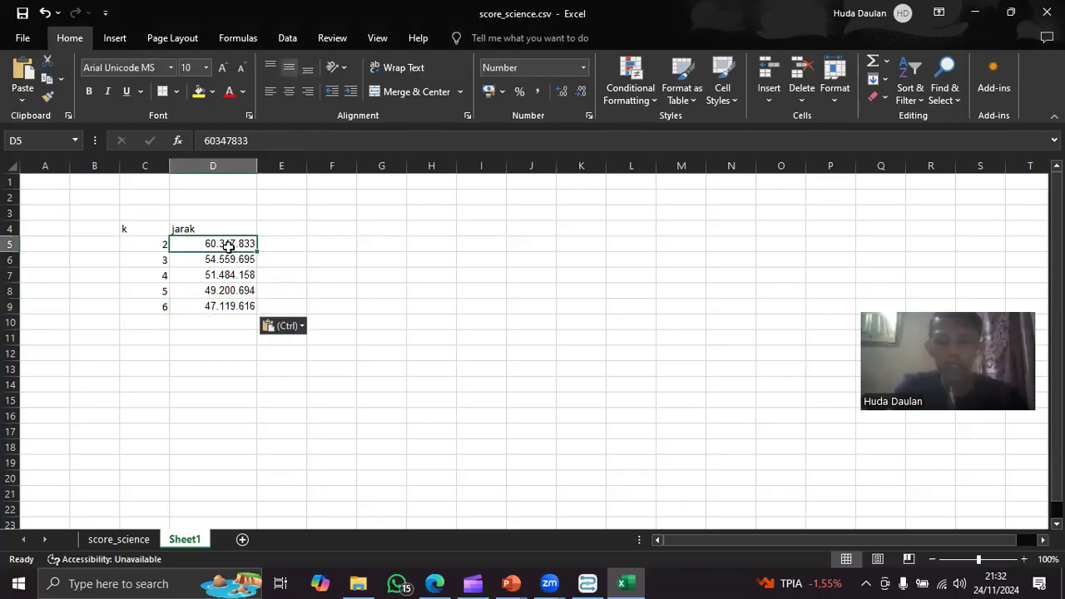
key(shift+Down)
key(shift+Down)
key(shift+Down)
key(shift+Down)
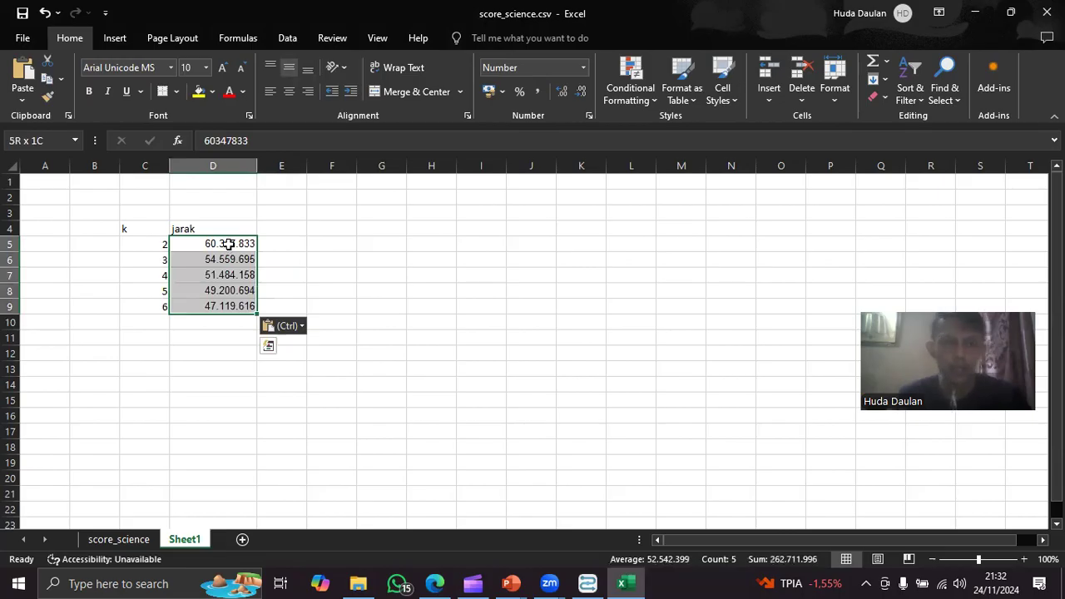
click(114, 39)
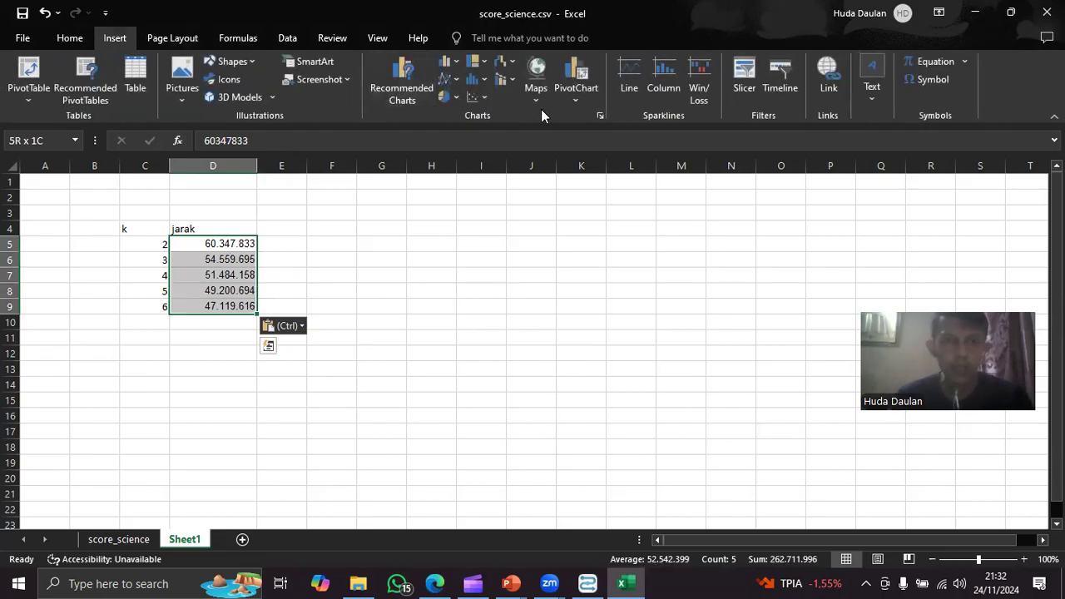
click(482, 98)
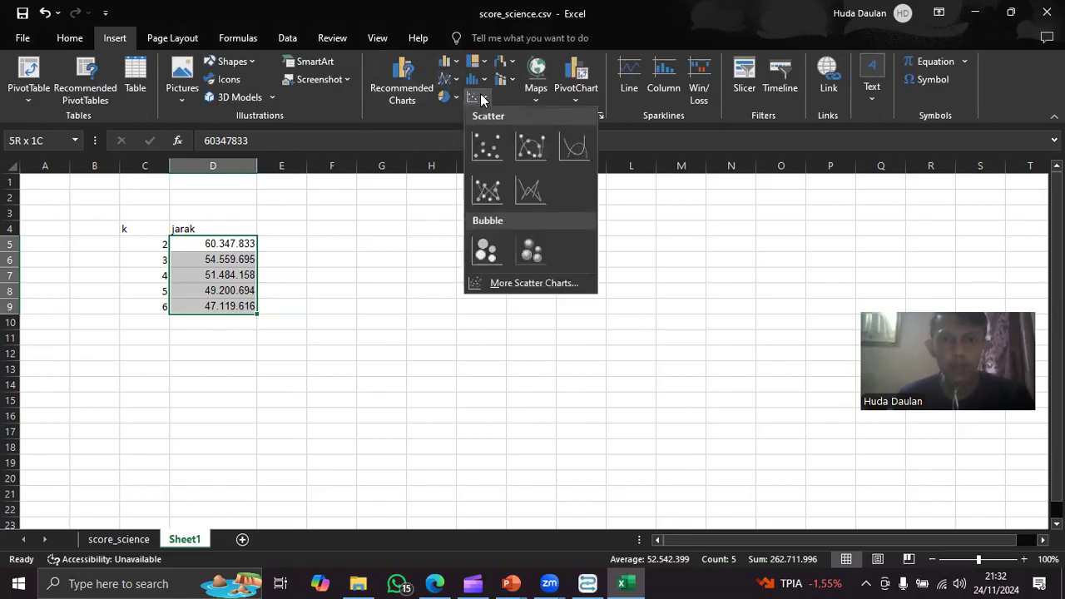
click(482, 98)
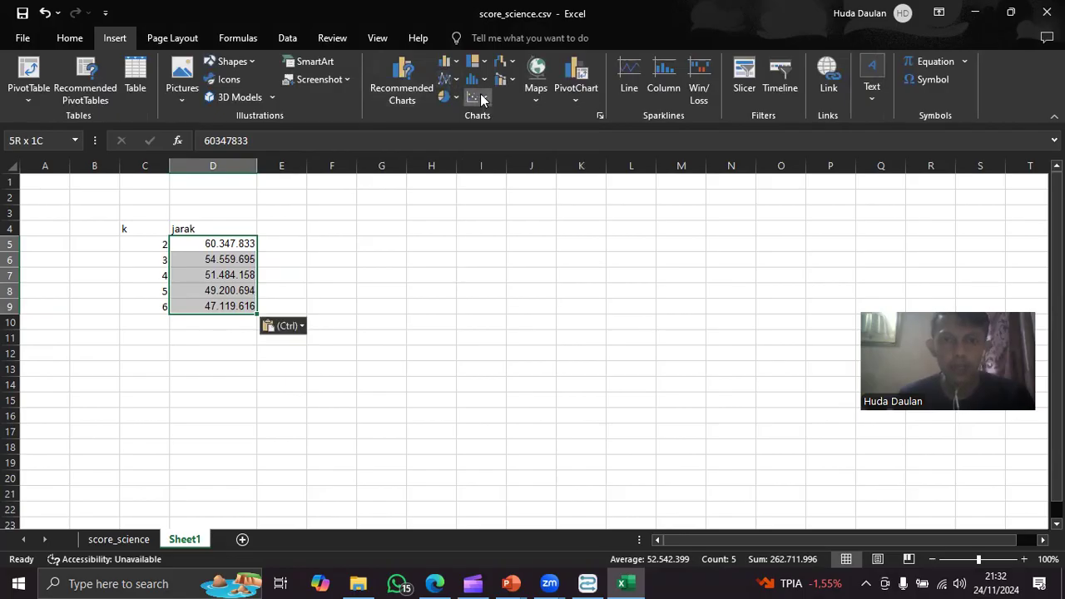
click(445, 81)
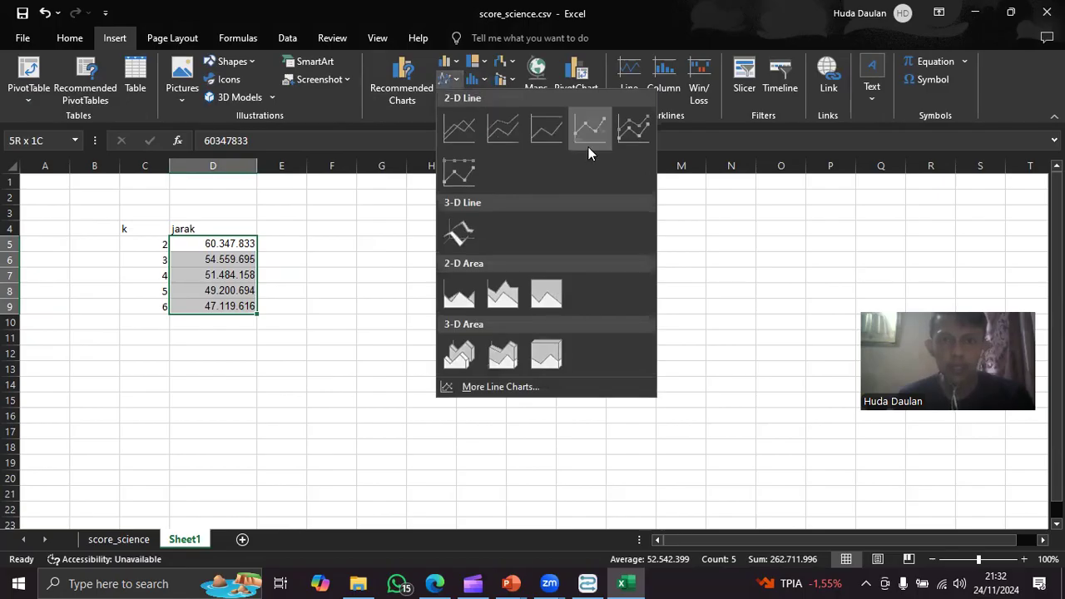
click(473, 137)
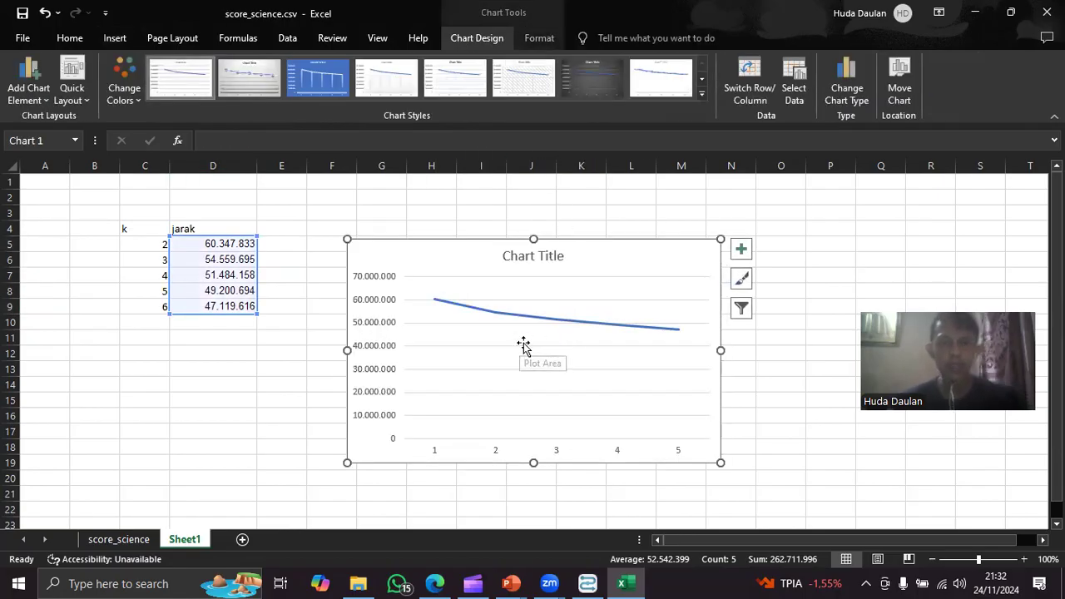
Examine the line chart's second and third data points to find where the distance curve bends
click(511, 314)
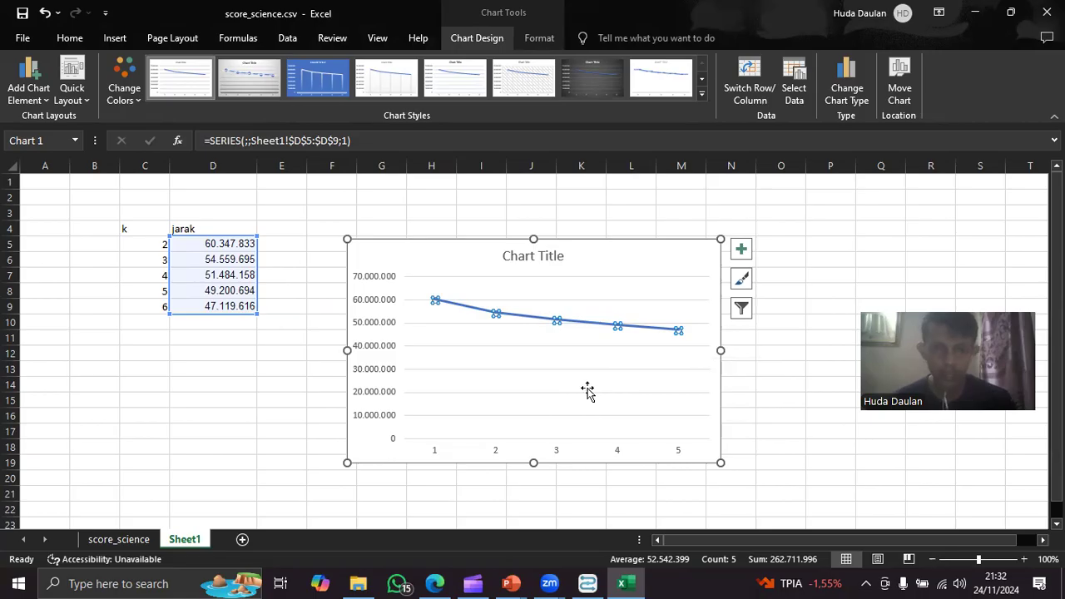
click(500, 328)
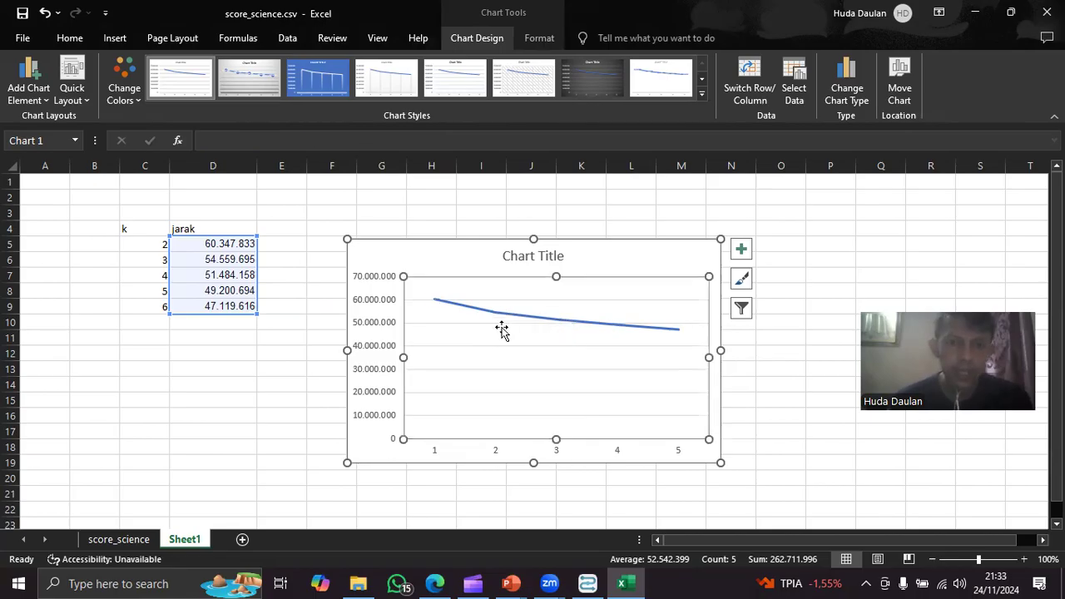
click(545, 326)
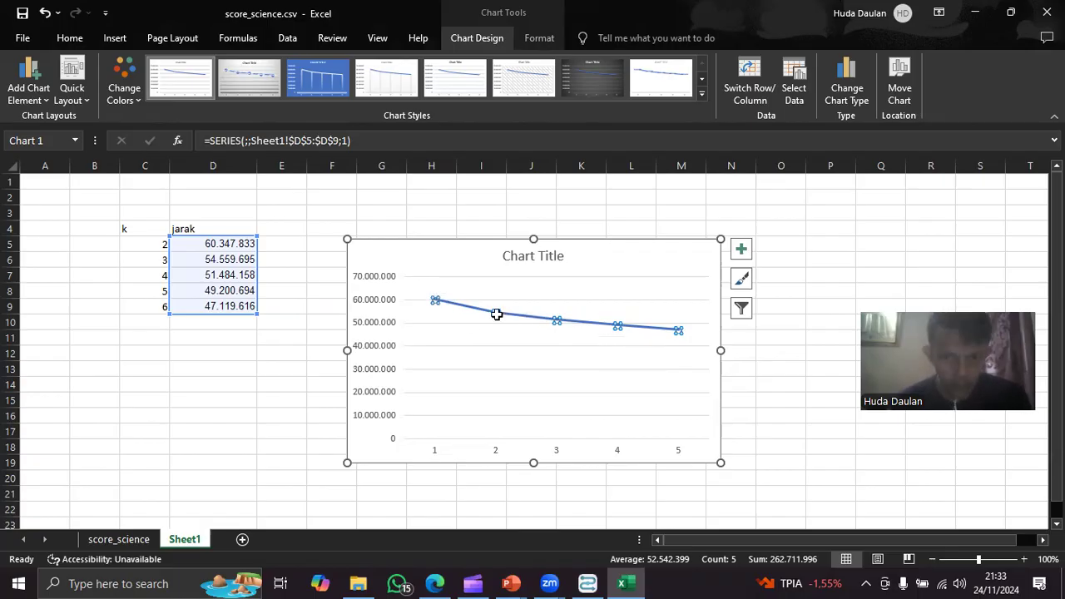
click(556, 322)
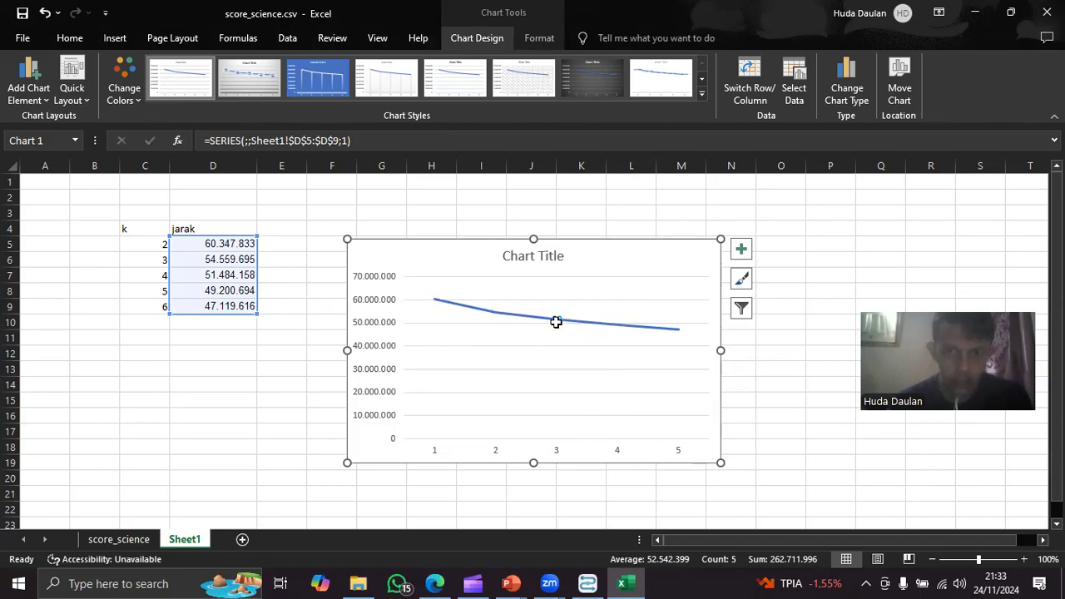
click(496, 313)
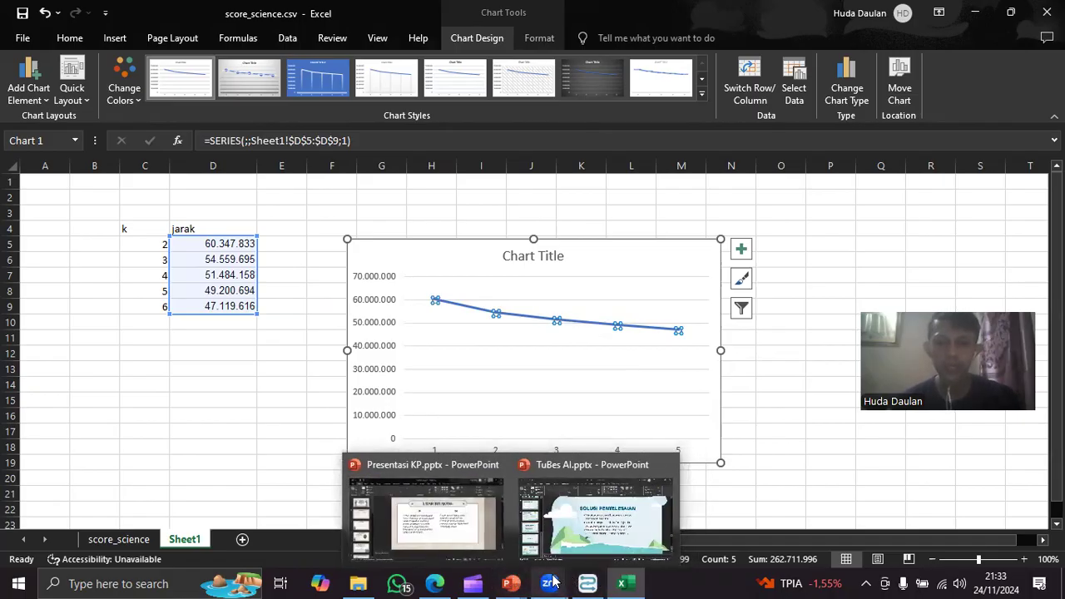
Switch to Altair AI Studio and edit the Clustering operator's k value in the process design
click(588, 583)
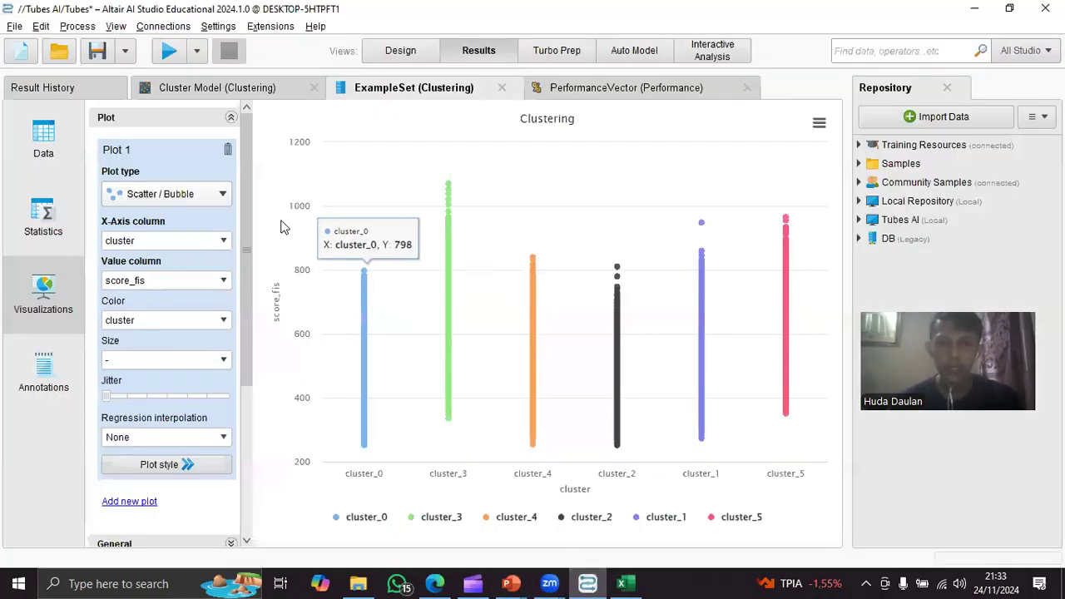
click(270, 83)
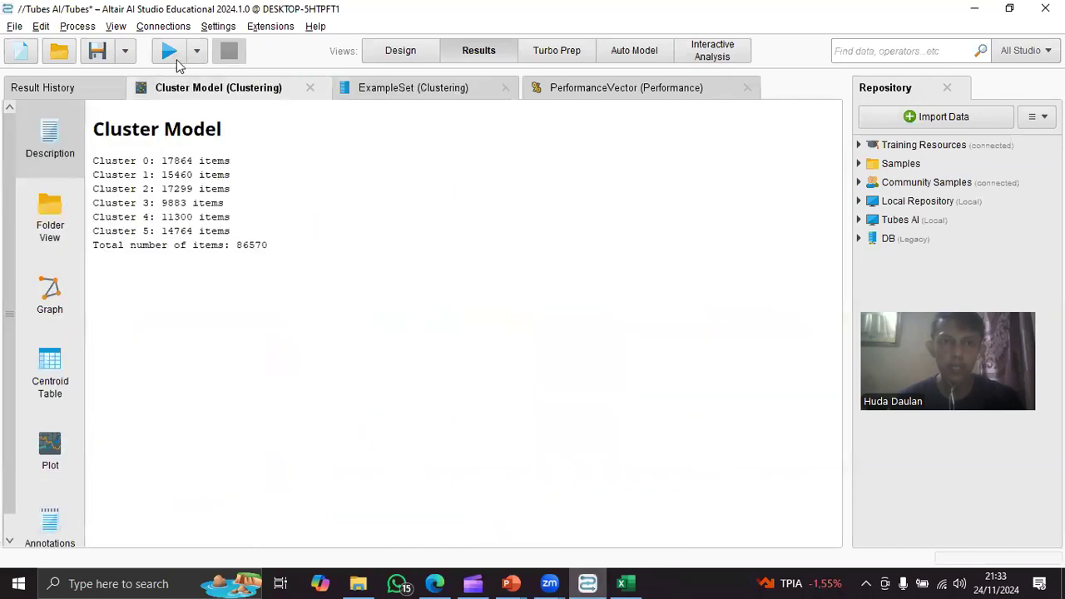
click(402, 54)
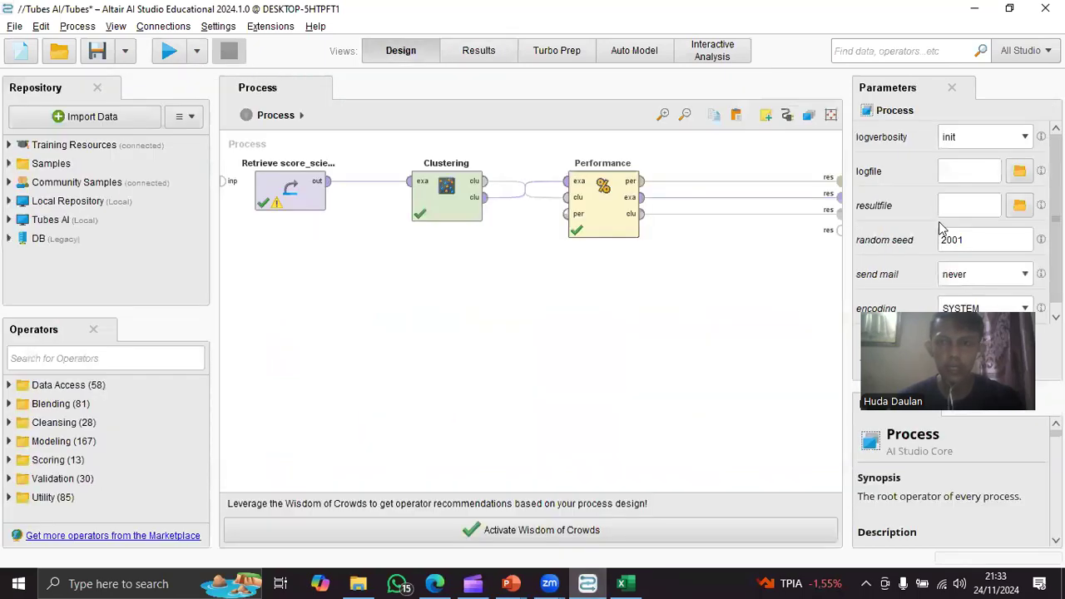
click(440, 193)
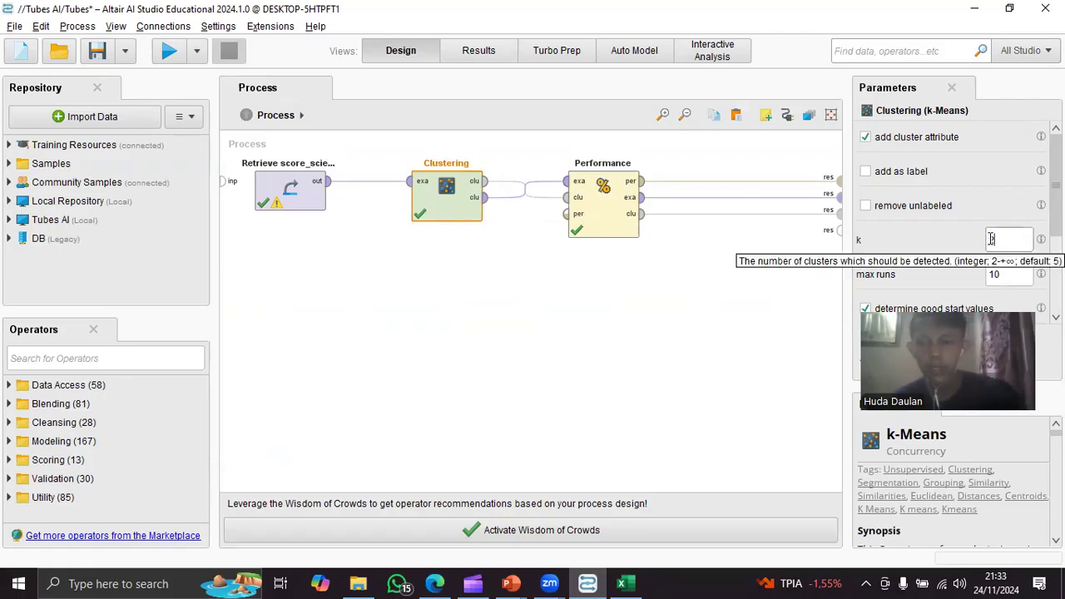
click(670, 299)
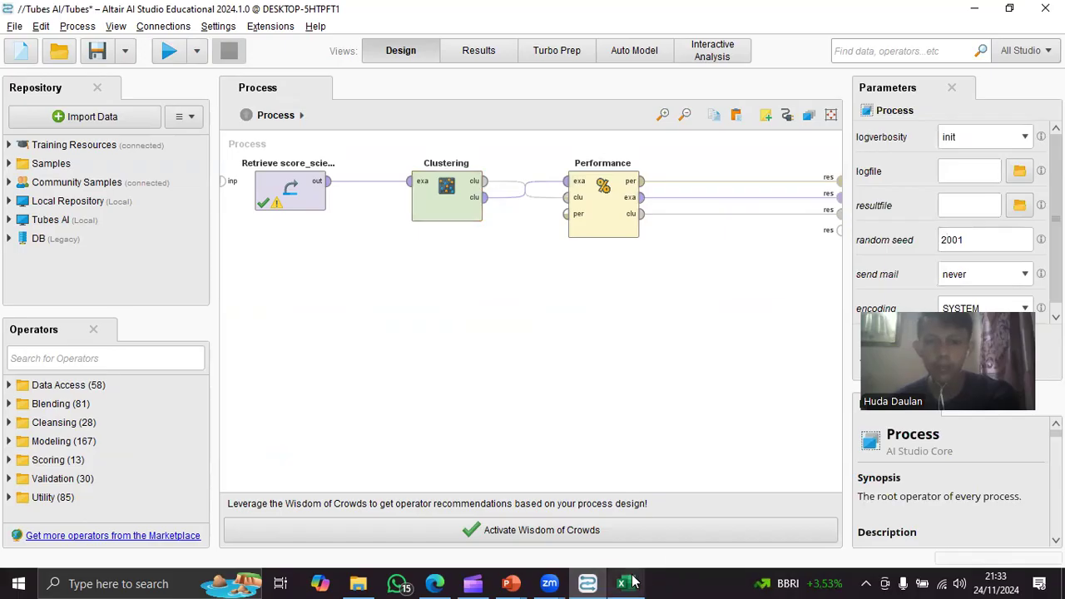
Switch back to Excel and compare the k and jarak values with the line chart's points to identify the elbow
mouse_move(632, 582)
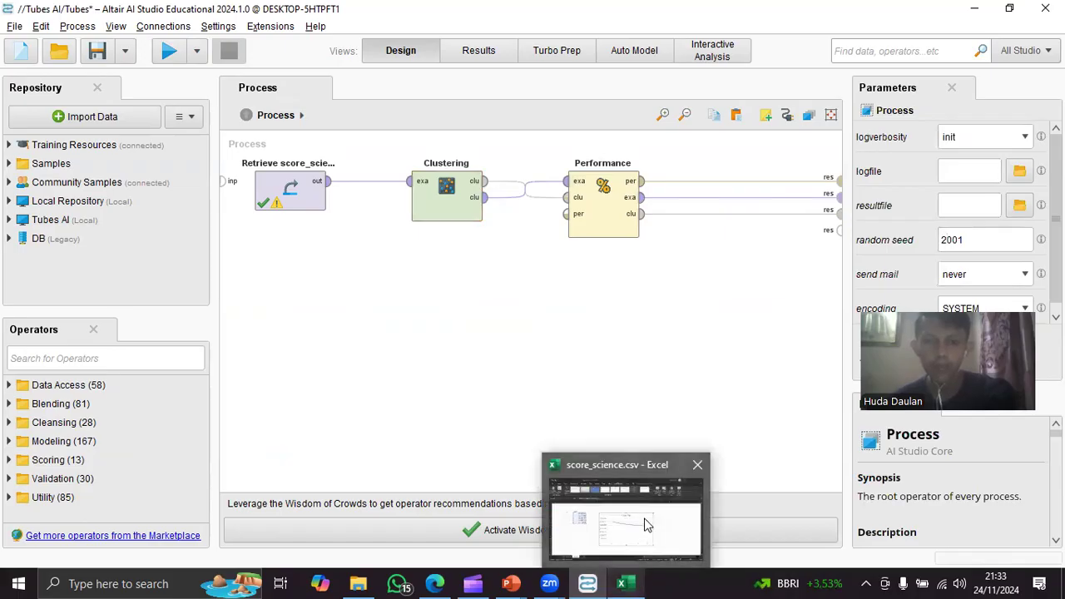
click(648, 524)
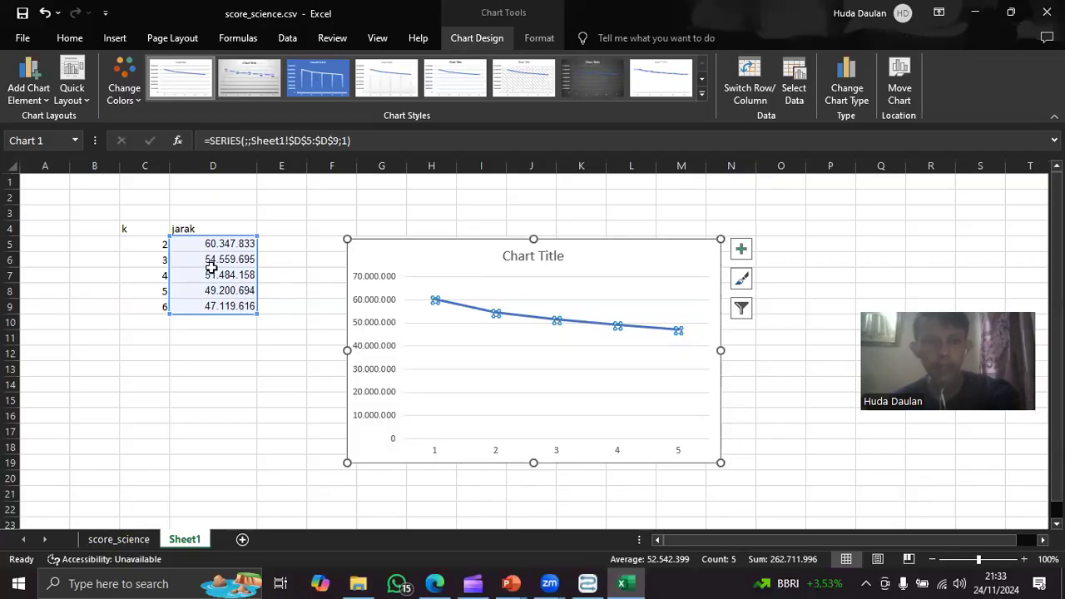
click(247, 275)
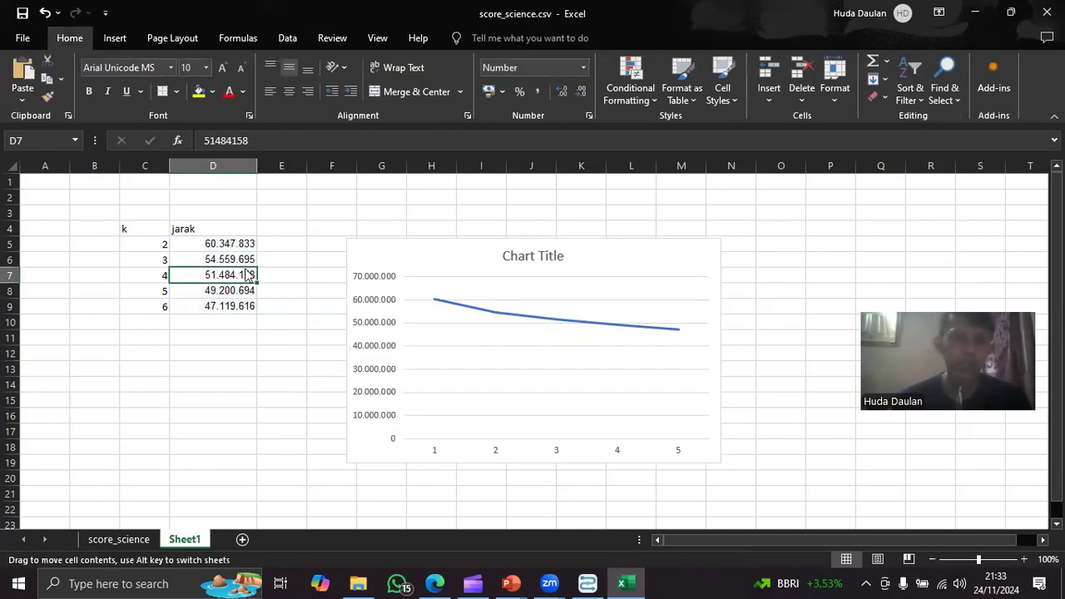
click(244, 260)
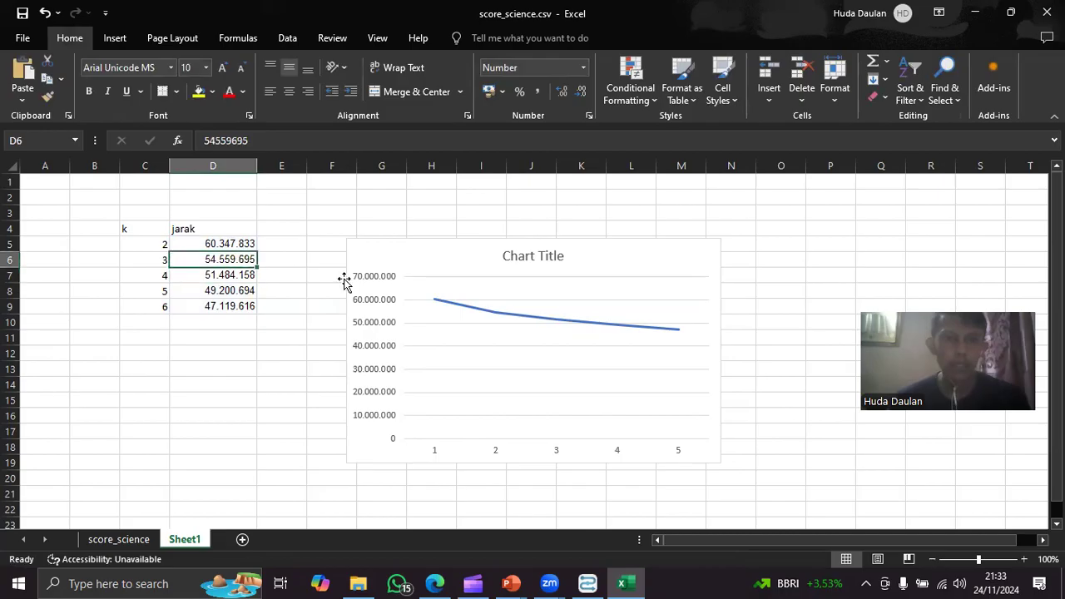
click(493, 313)
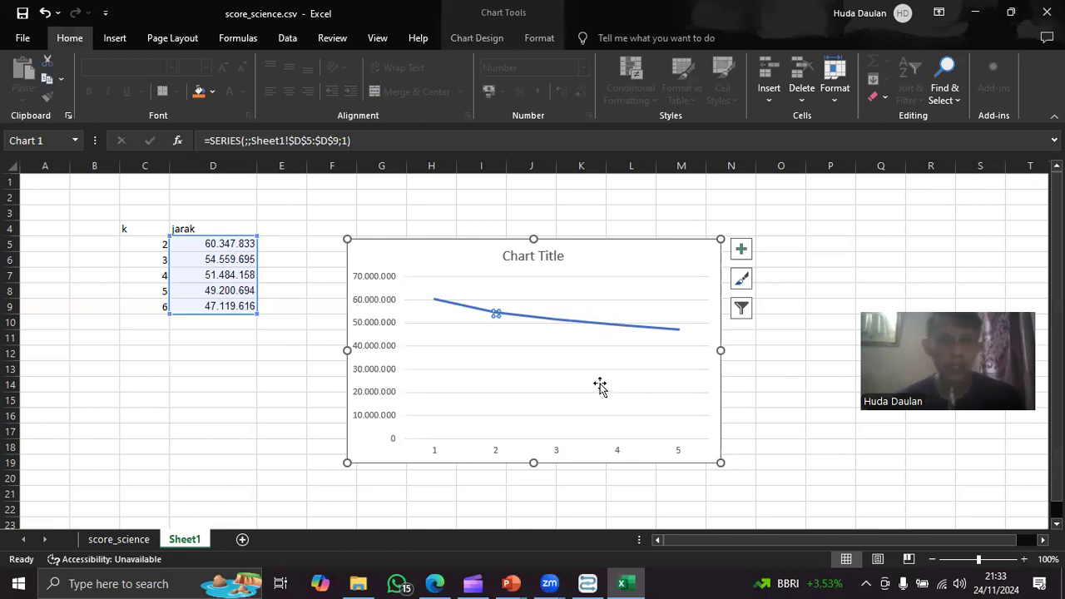
click(186, 254)
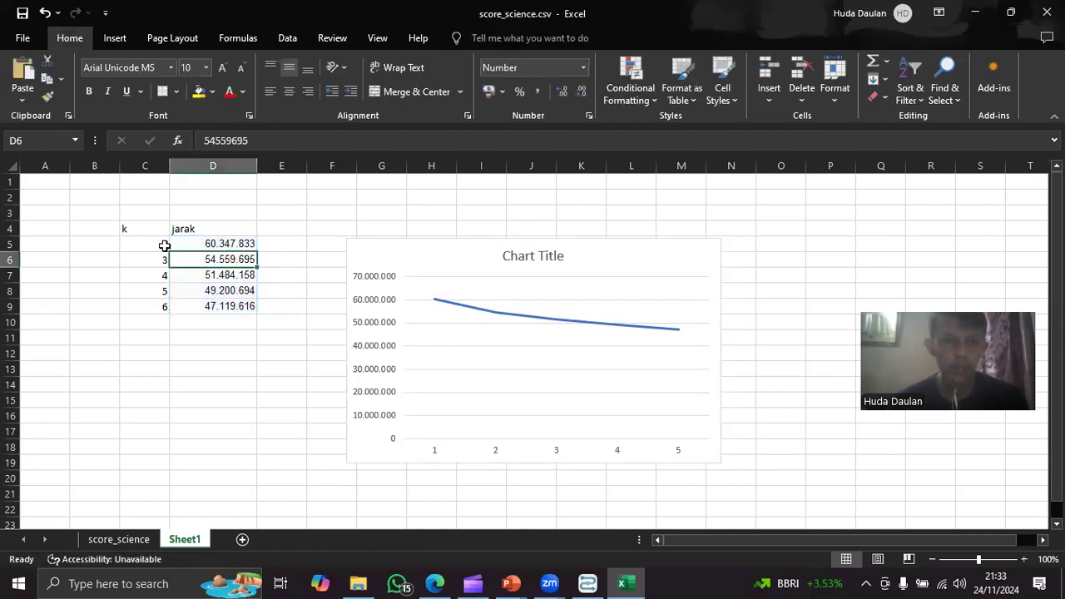
click(165, 245)
click(157, 259)
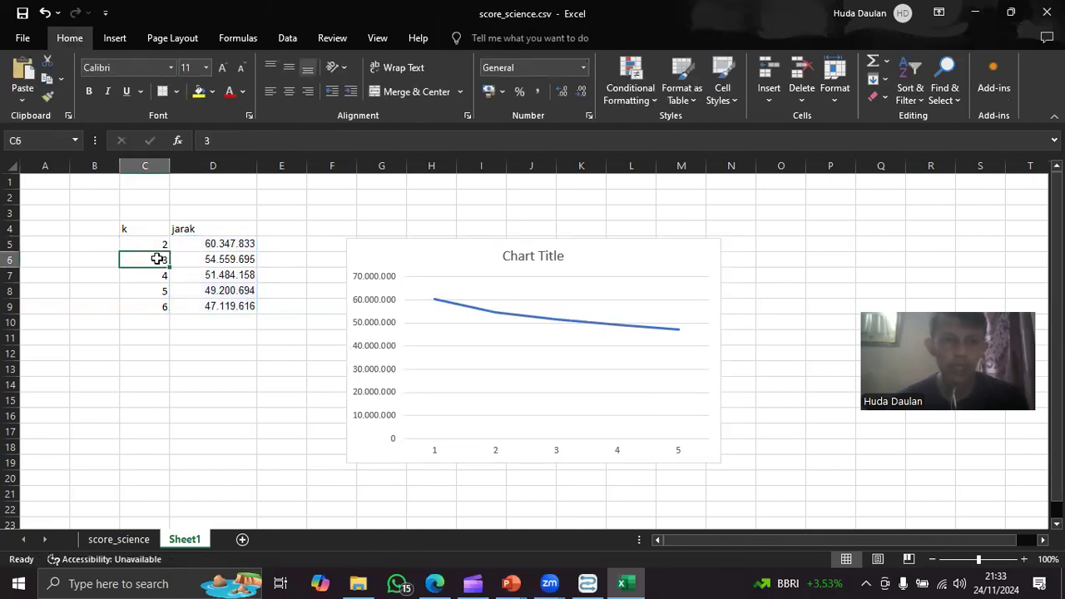
click(432, 301)
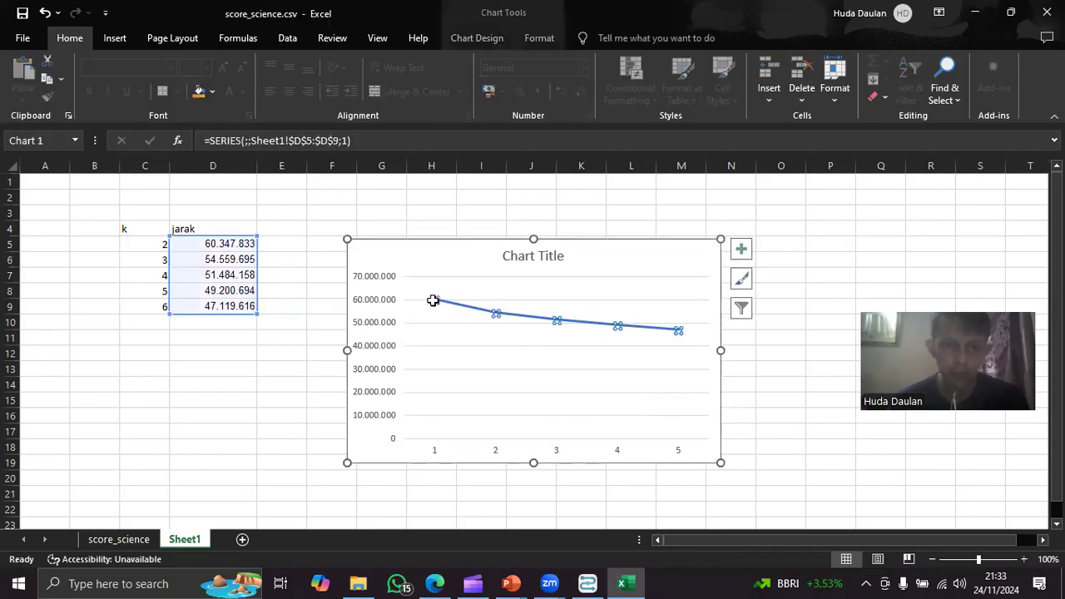
click(494, 313)
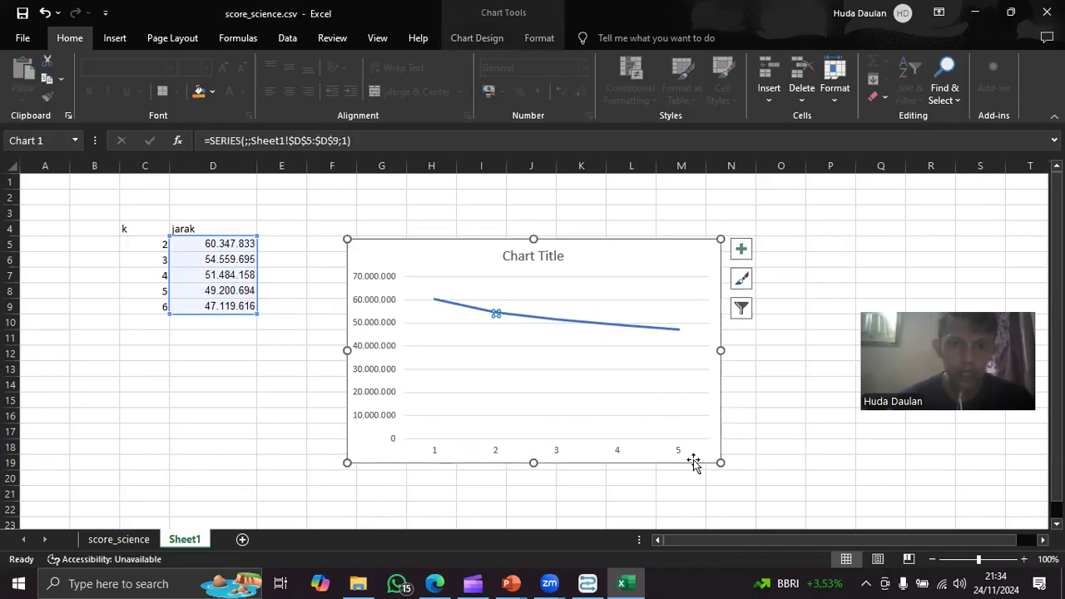
Return to Altair AI Studio, set the Clustering operator's k to 3, and run the process
click(587, 584)
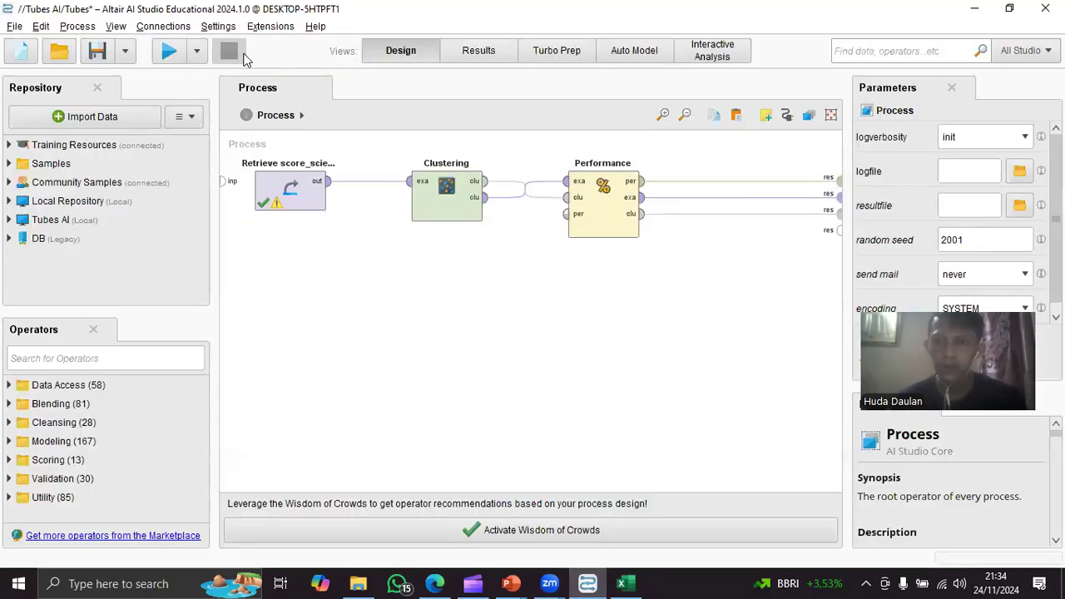
click(447, 208)
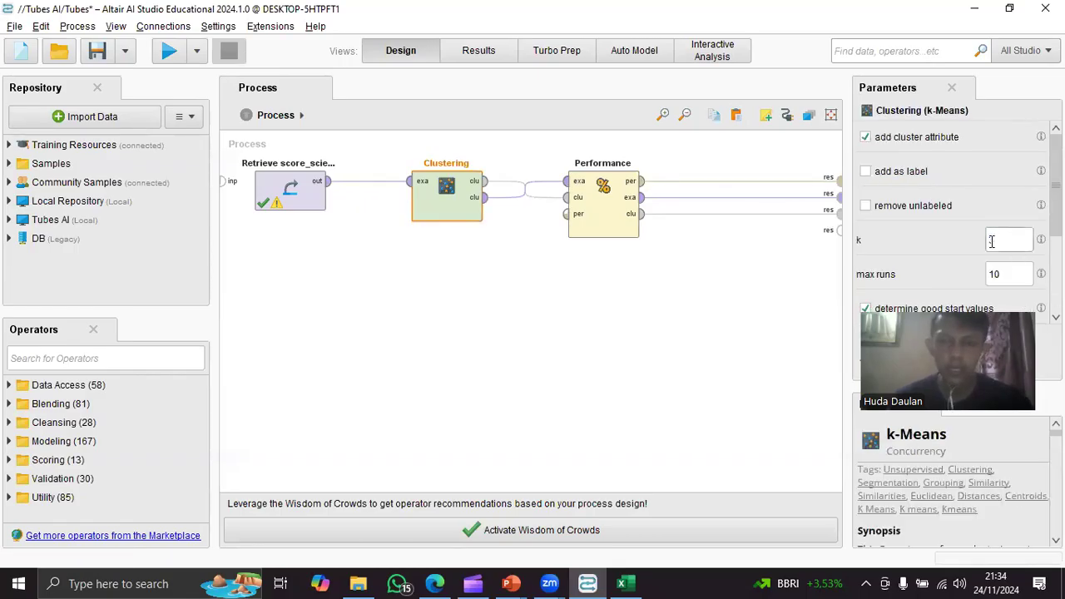
click(369, 248)
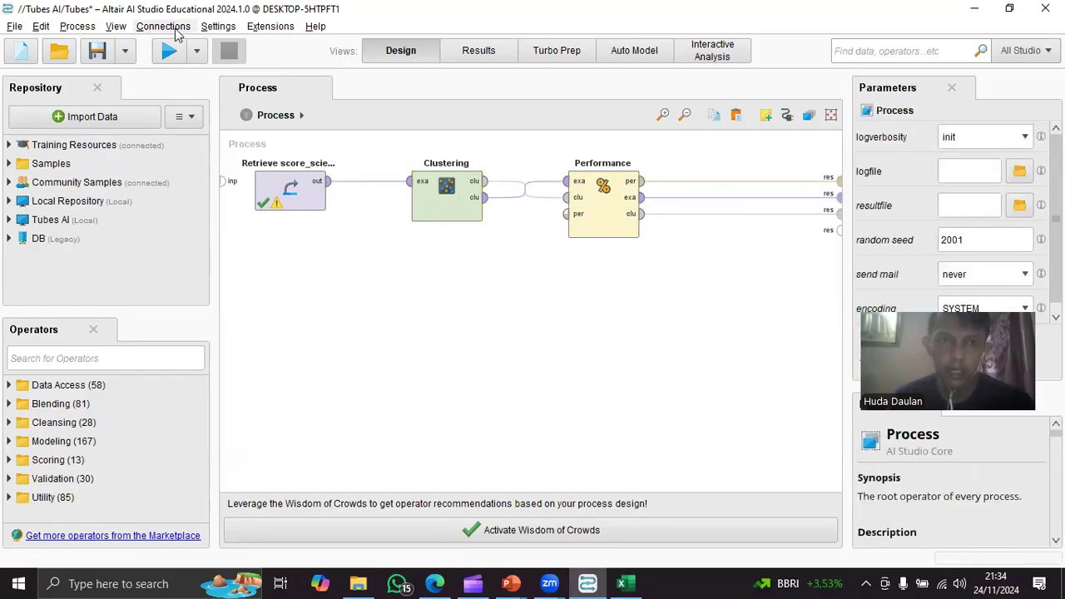
click(158, 60)
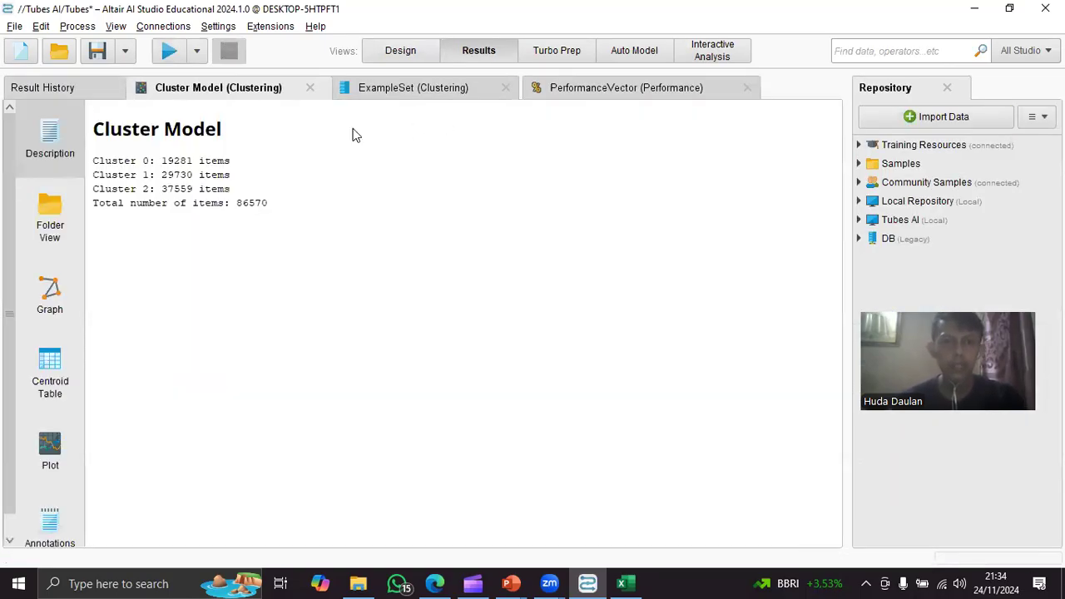
Examine the three-cluster ExampleSet's data and its scatter plot of score_fis by cluster
click(408, 92)
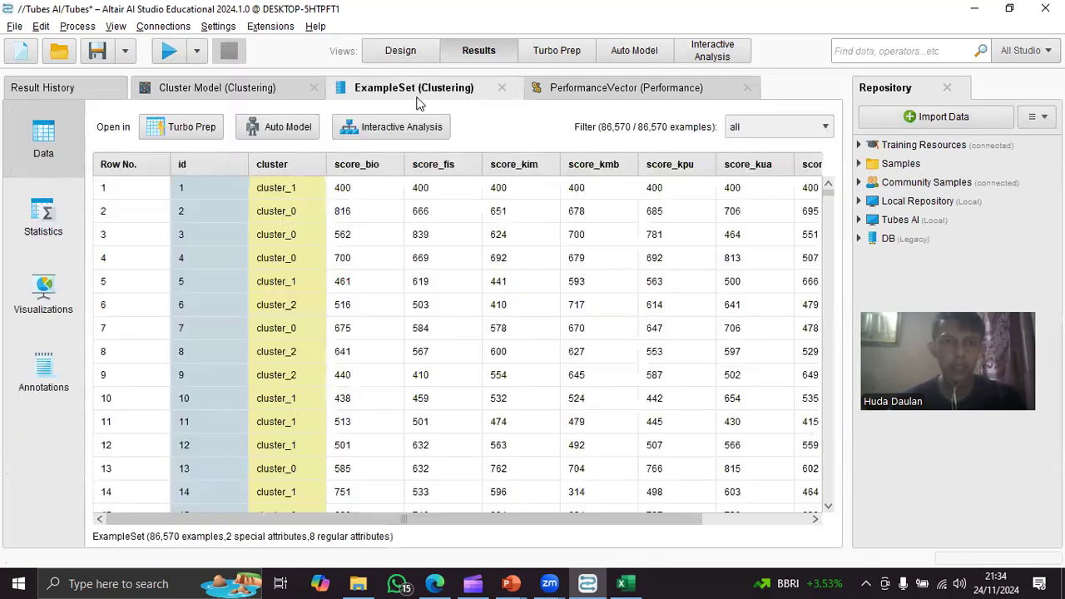
click(44, 293)
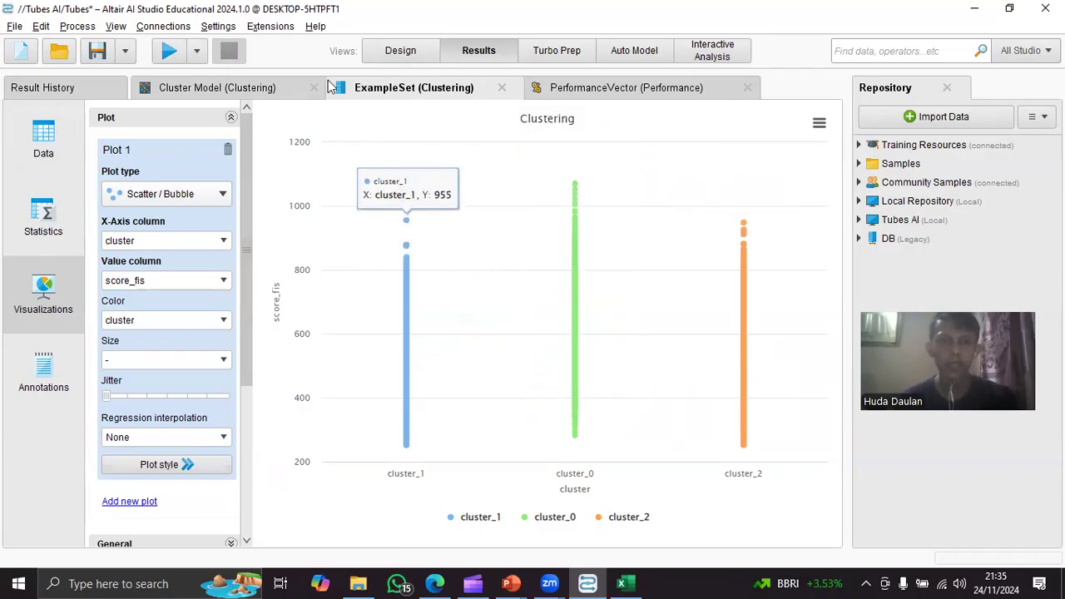
Select the Retrieve IRIS operator in the process design, and switch to Excel to examine the IRIS.csv header and species rows
click(432, 52)
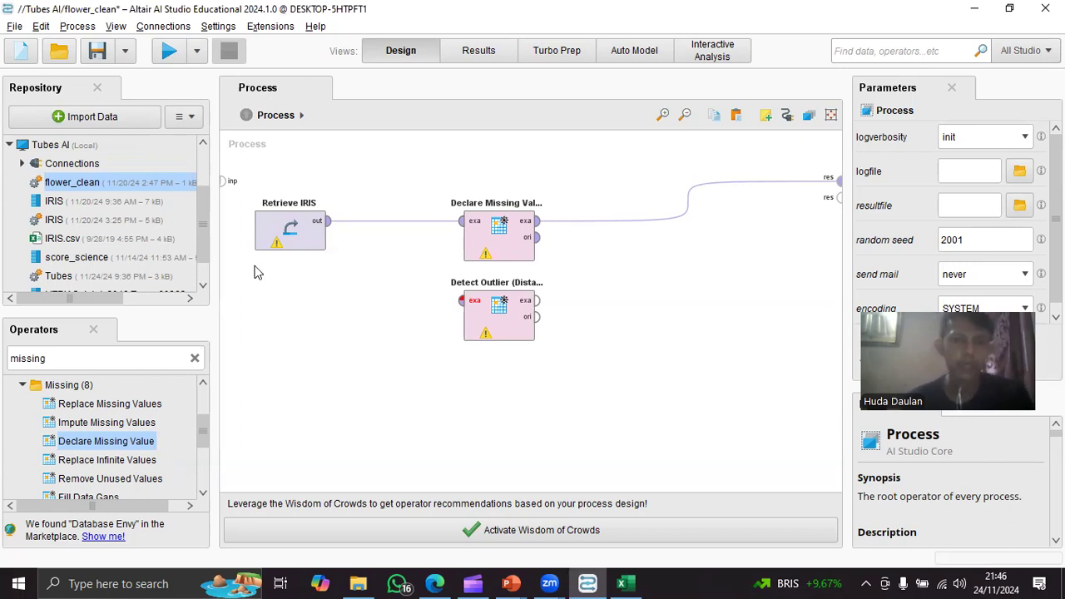
click(304, 232)
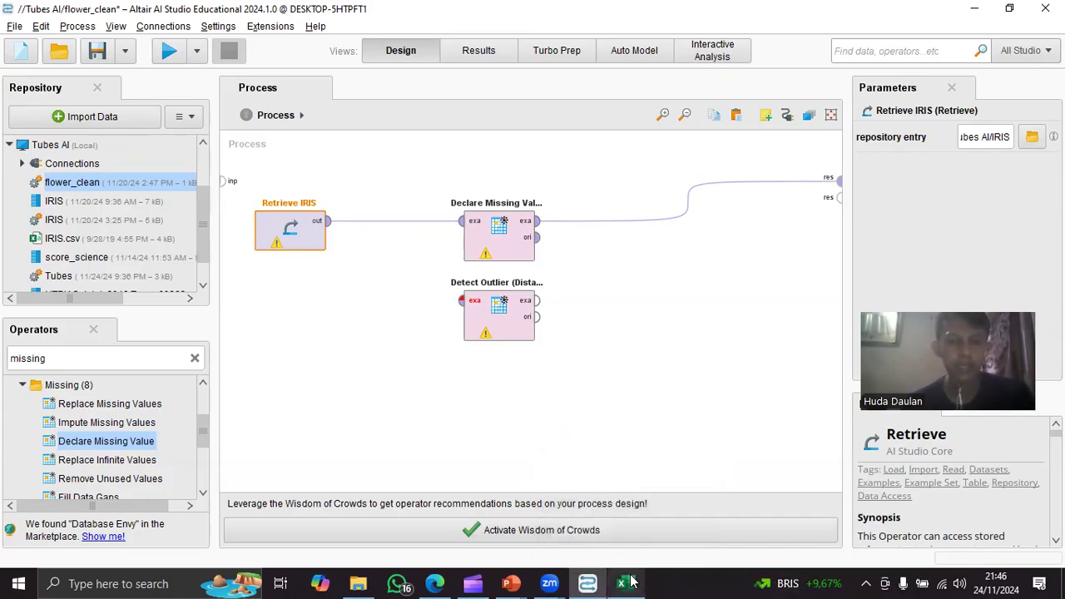
mouse_move(636, 582)
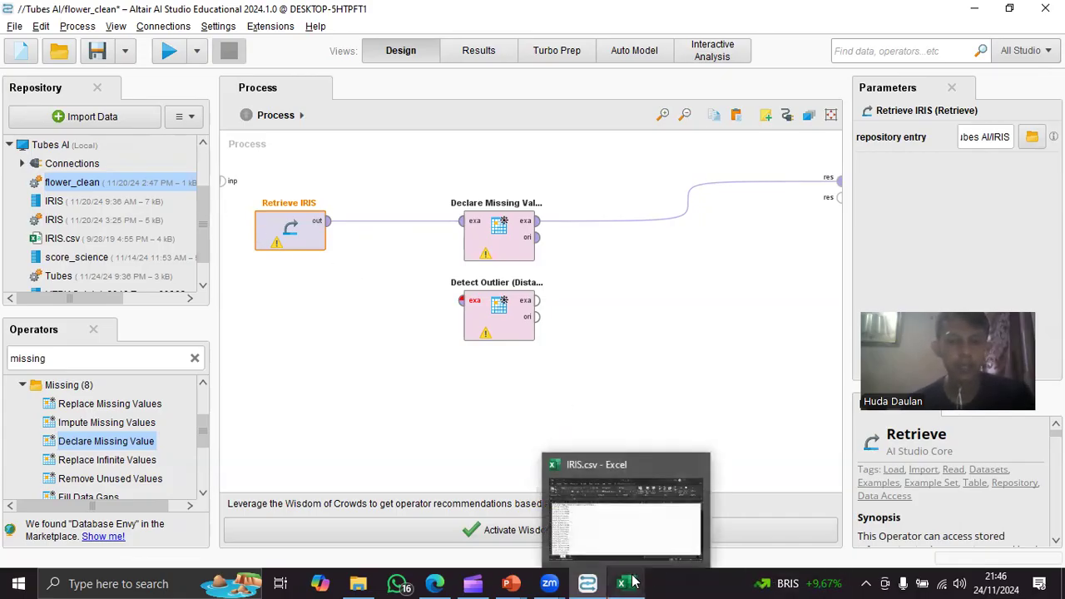
click(660, 512)
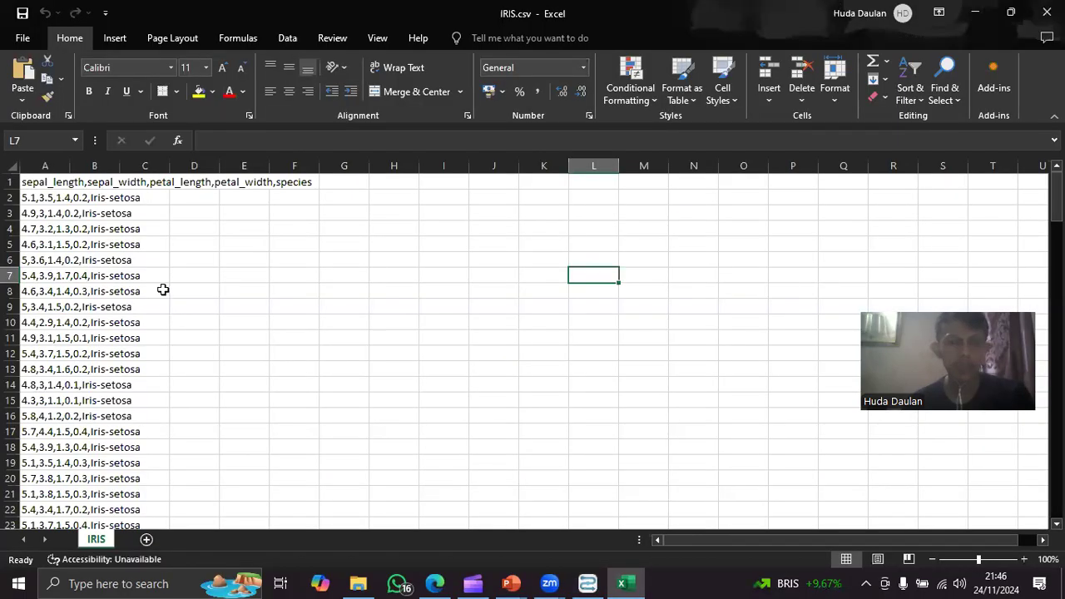
click(47, 181)
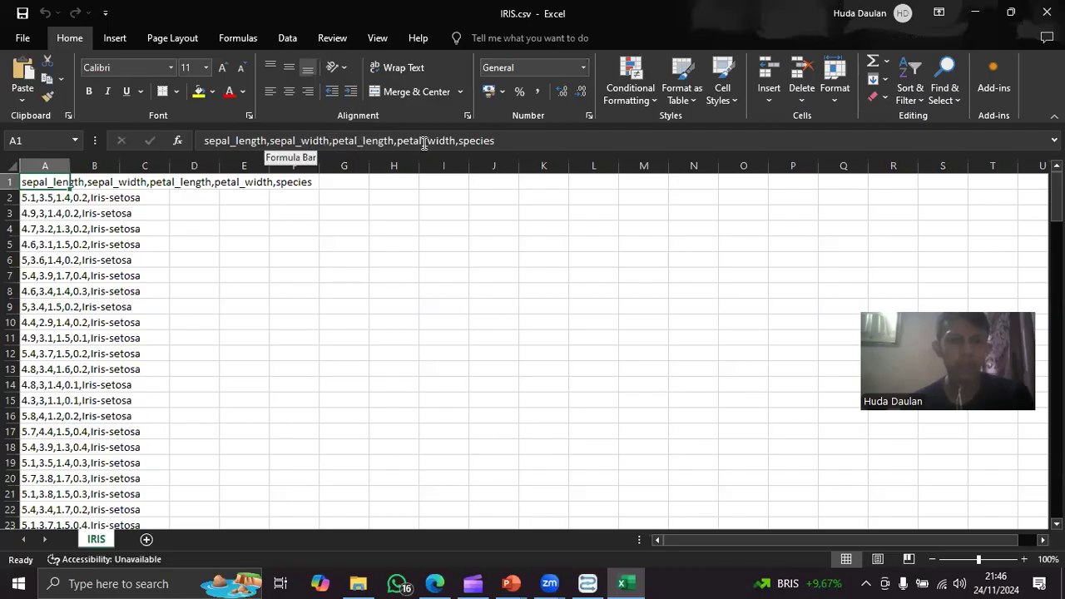
click(305, 184)
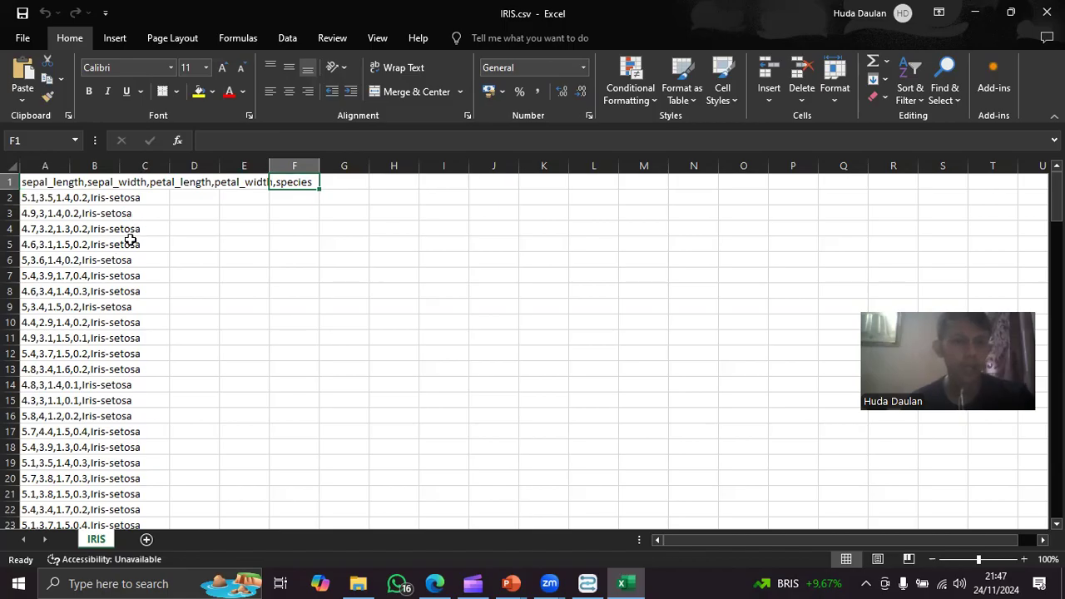
scroll(131, 239, down, 12)
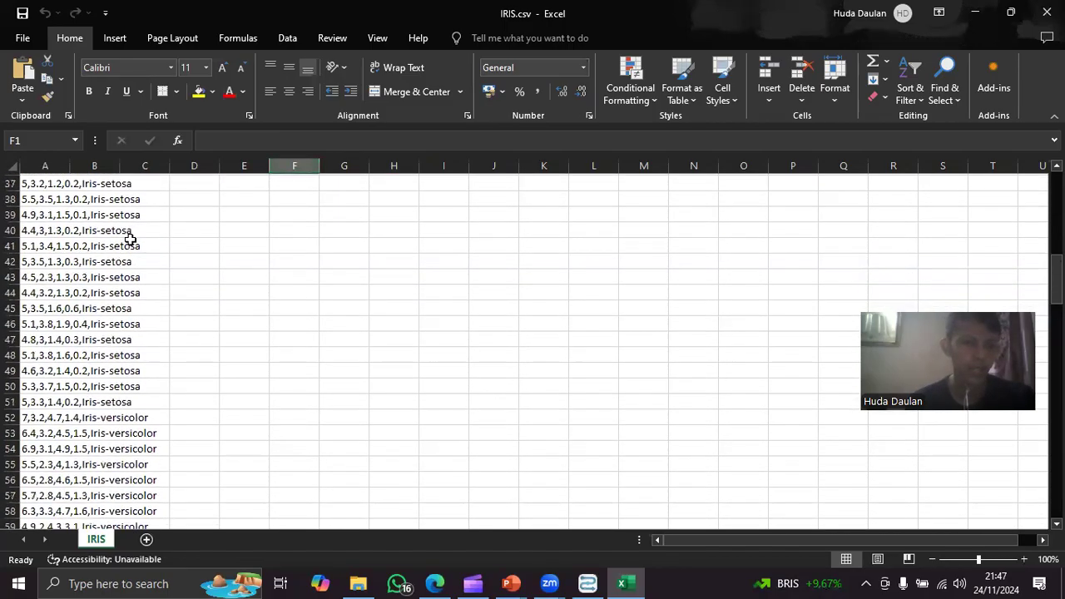
scroll(131, 239, down, 3)
scroll(151, 345, down, 17)
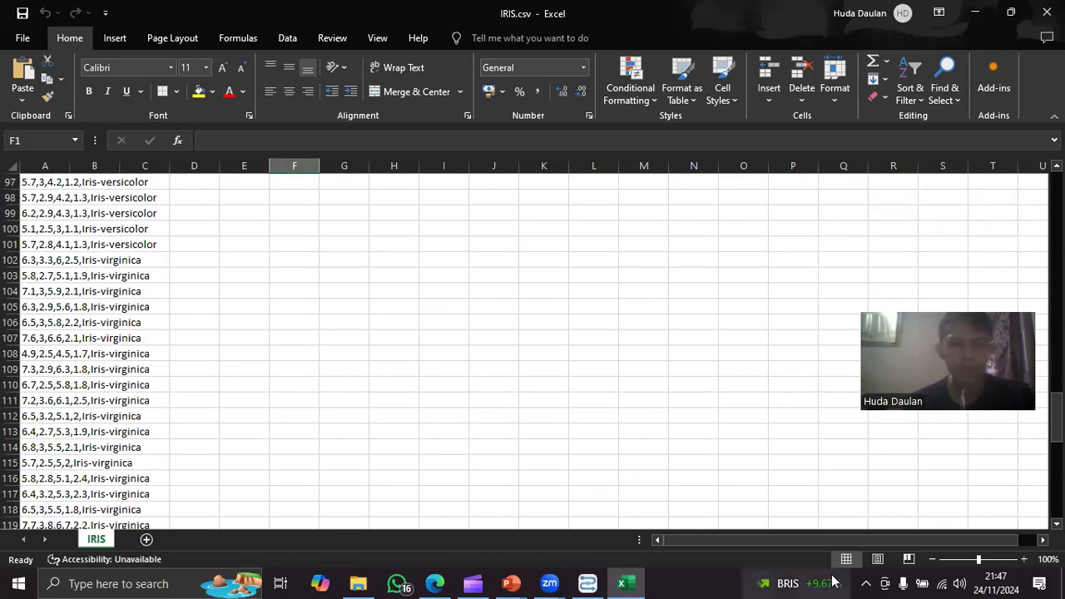
Switch back to Altair AI Studio and inspect the Declare Missing Value operator's parameters, including its mode setting
mouse_move(588, 582)
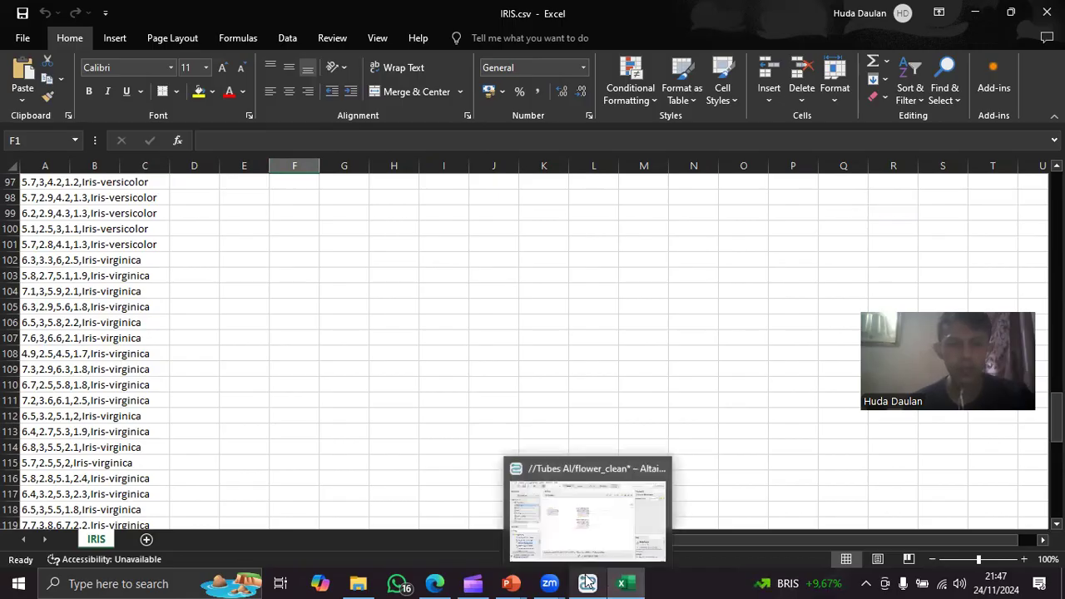
click(581, 512)
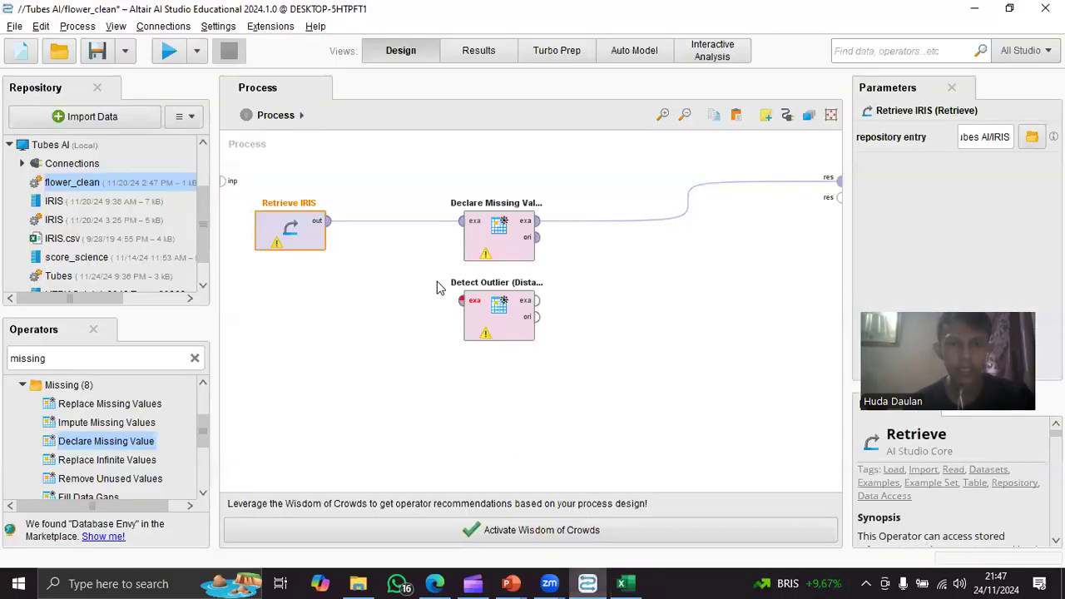
click(497, 246)
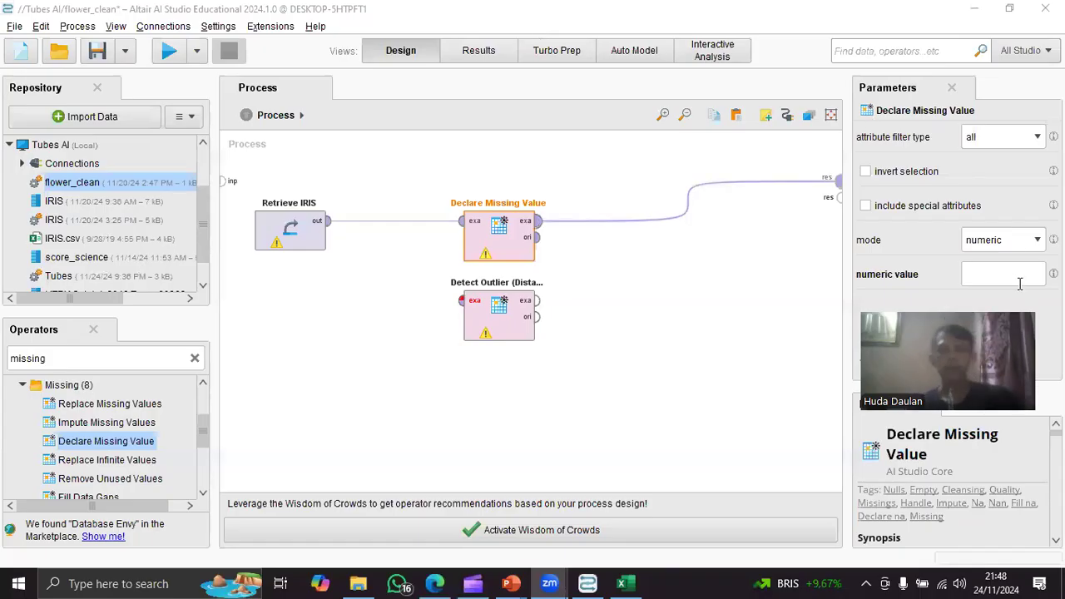
click(1019, 247)
click(1023, 242)
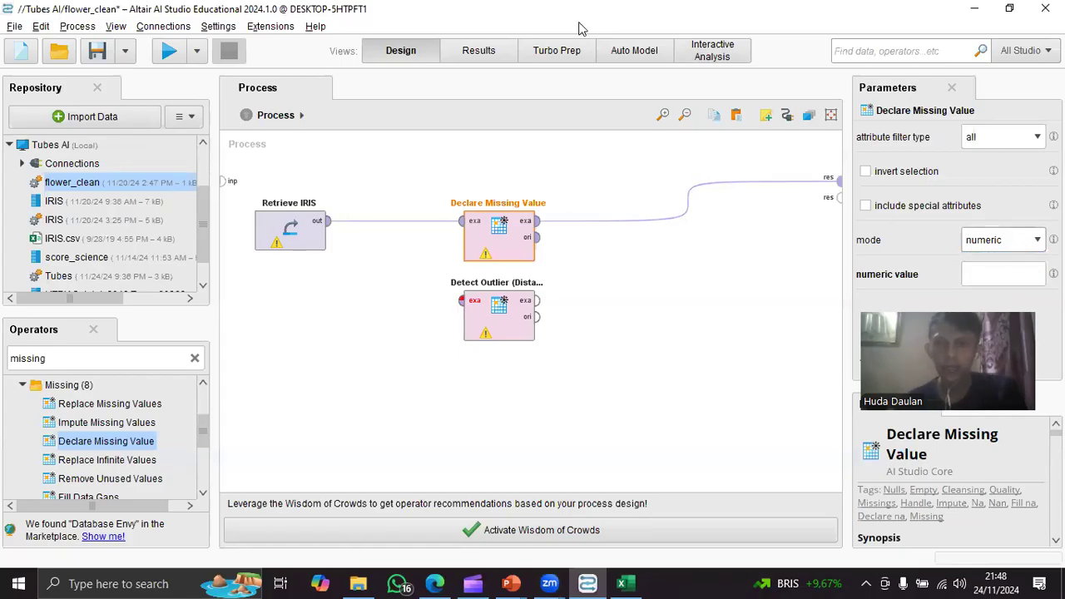
Try to enter true as the numeric value of the Declare Missing Value operator
click(1009, 277)
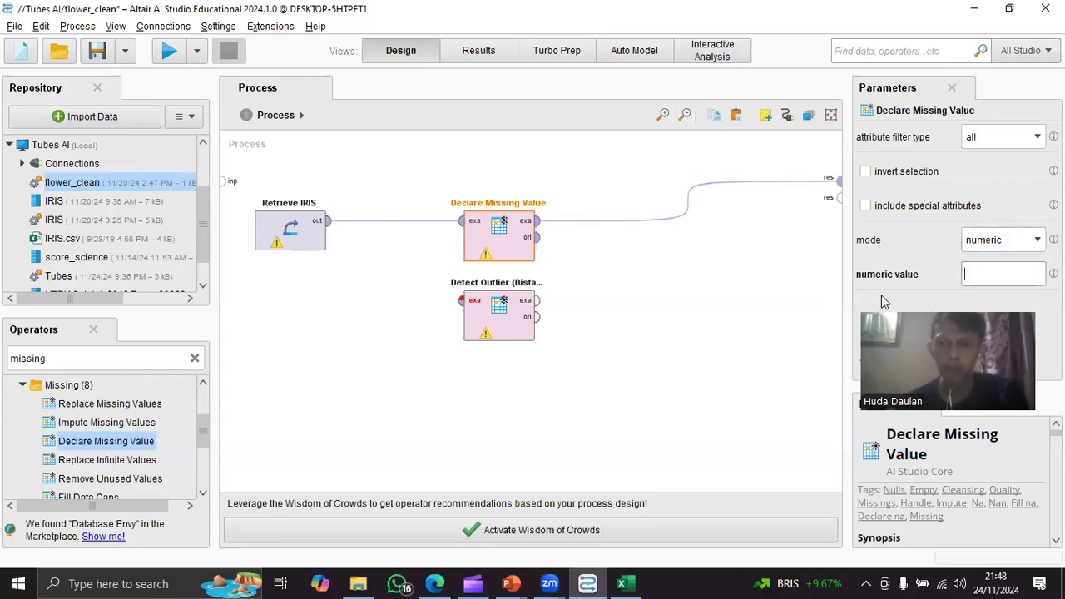
text(1)
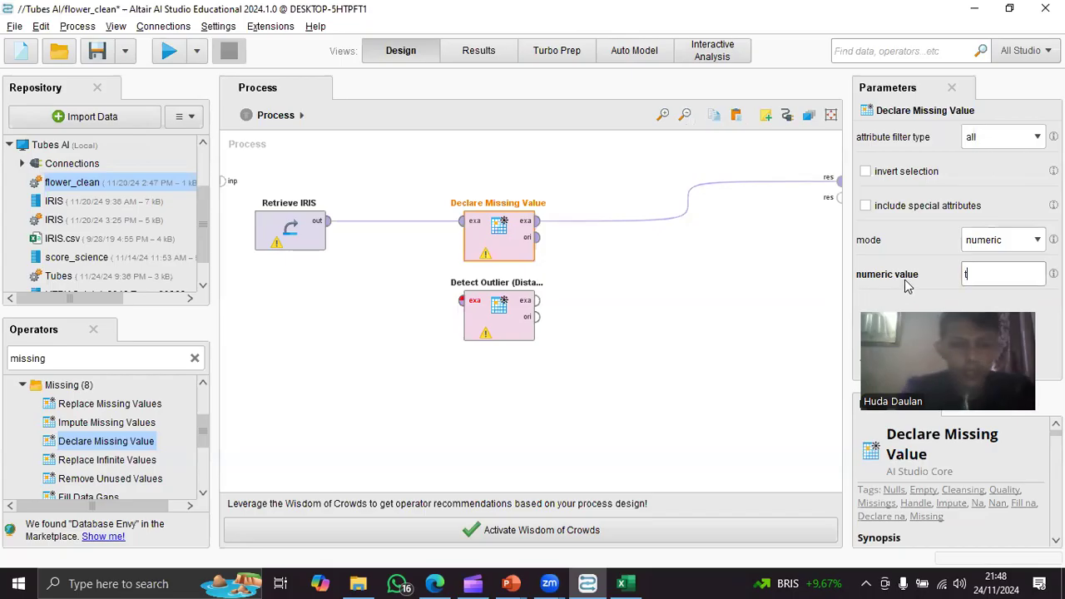
text(rue)
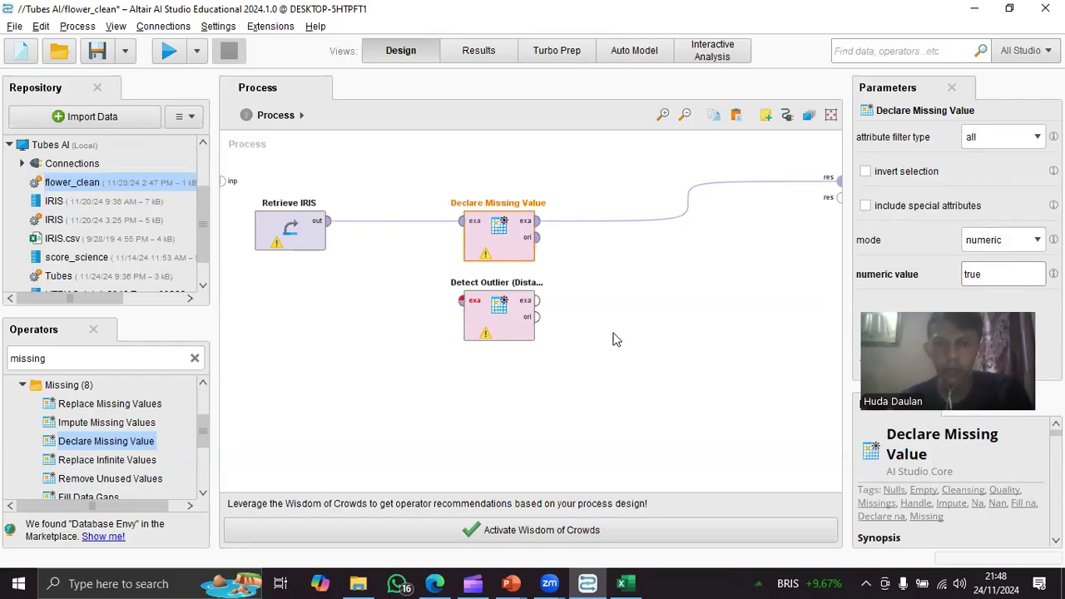
click(547, 261)
Set the Declare Missing Value operator's mode to expression and its expression value to true
click(500, 245)
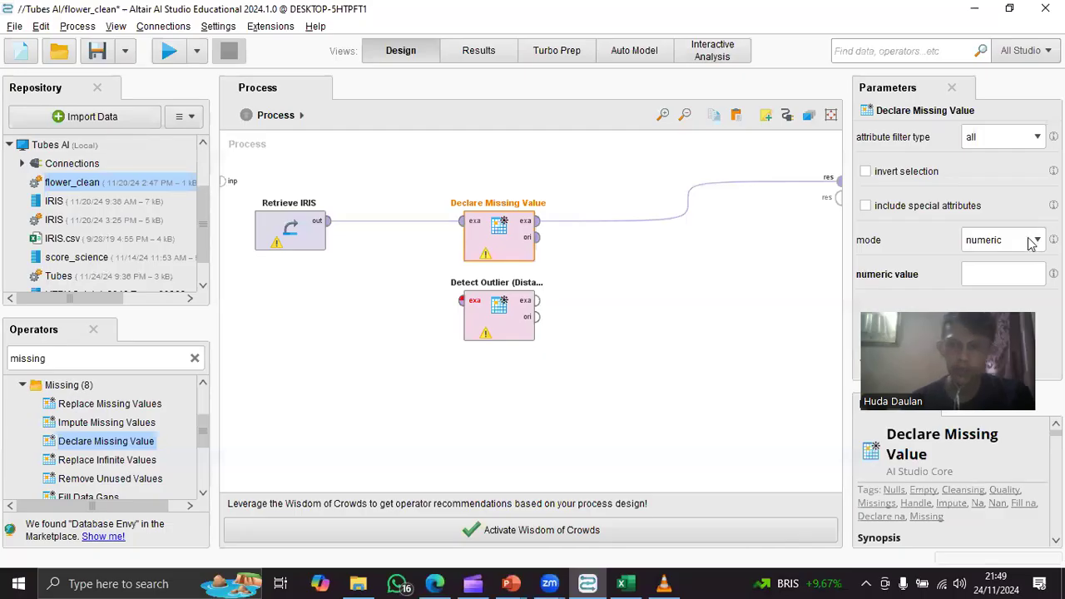
click(1032, 242)
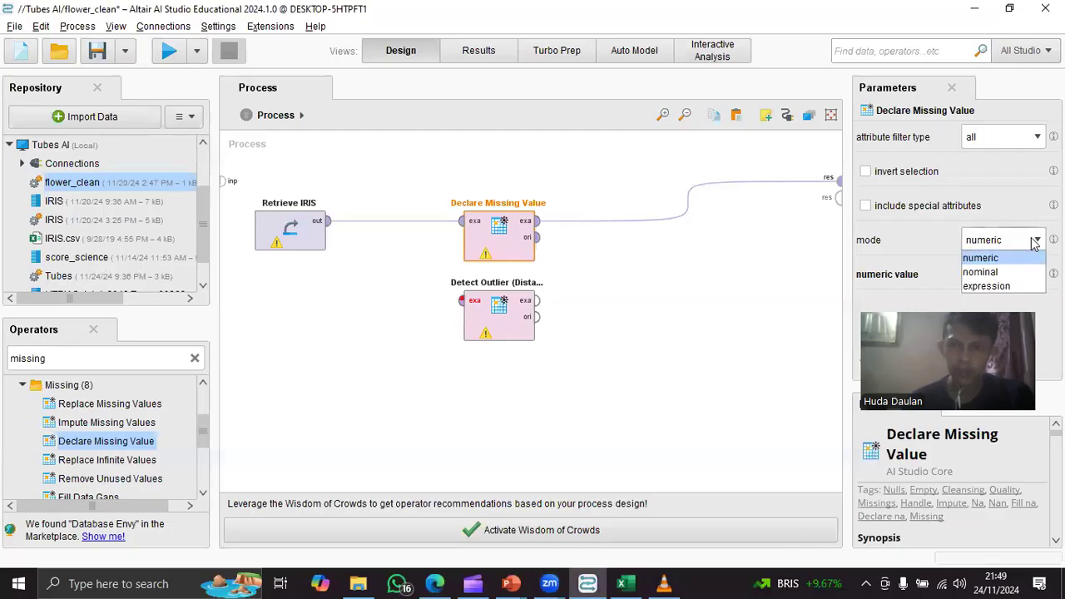
click(1023, 286)
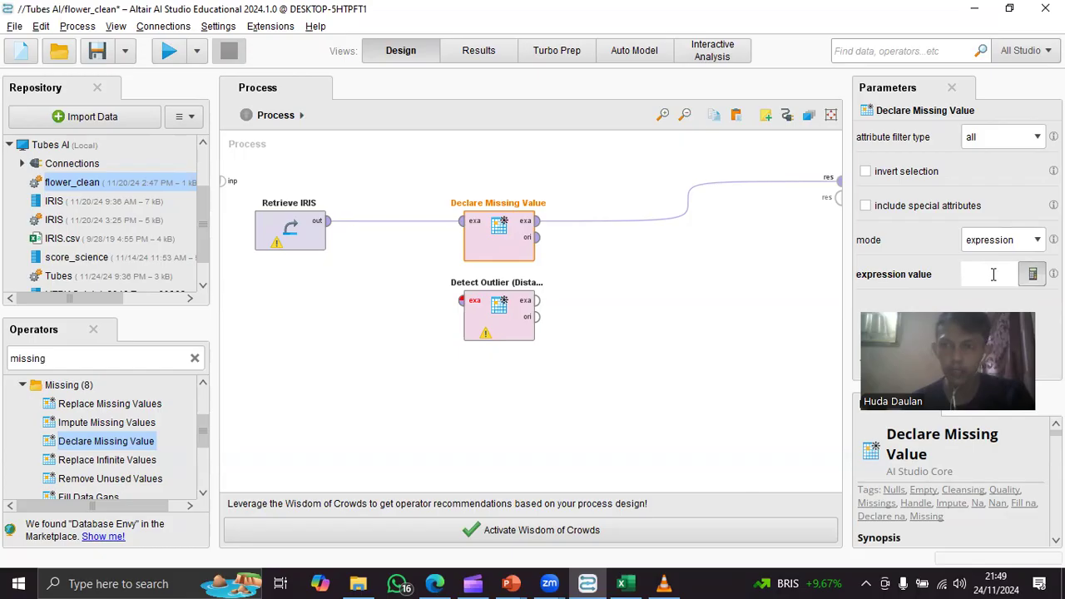
click(826, 63)
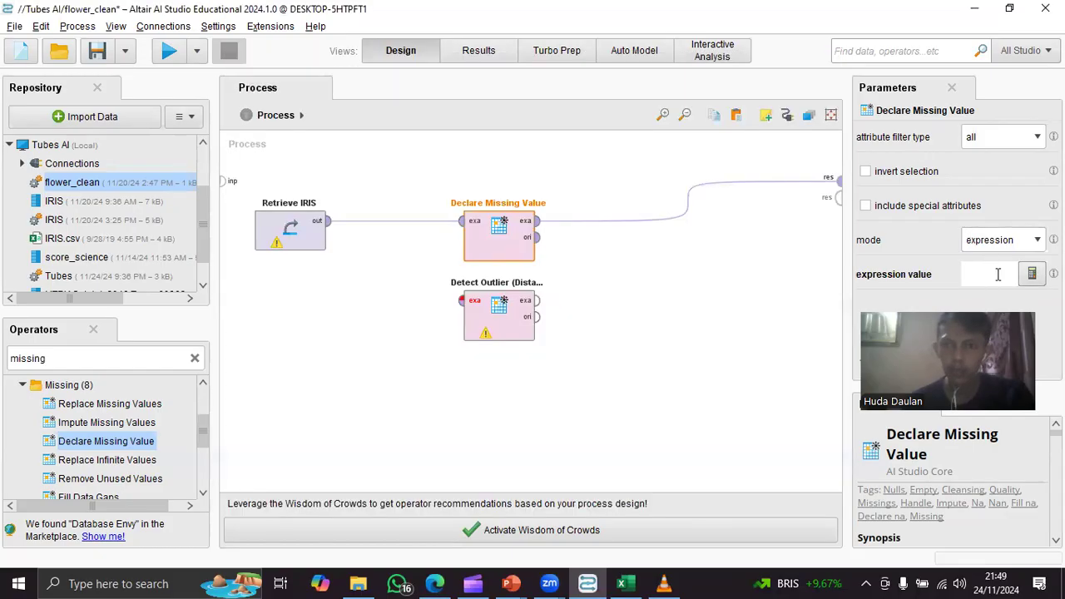
text(true)
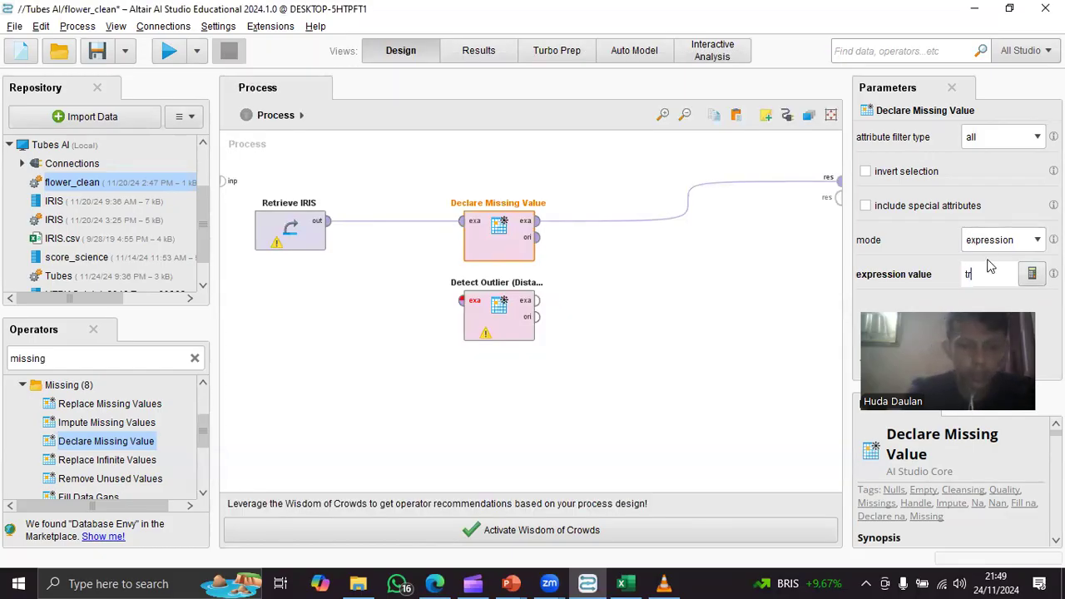
click(758, 278)
click(475, 247)
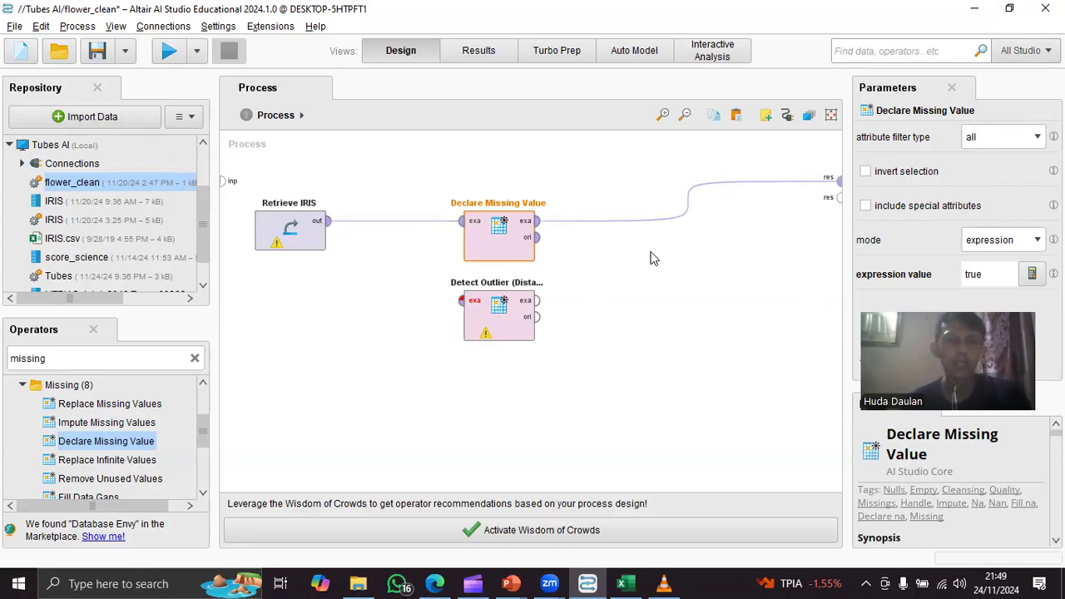
Delete the unconnected Detect Outlier (Distances) operator and run the process with Declare Missing Value
click(169, 53)
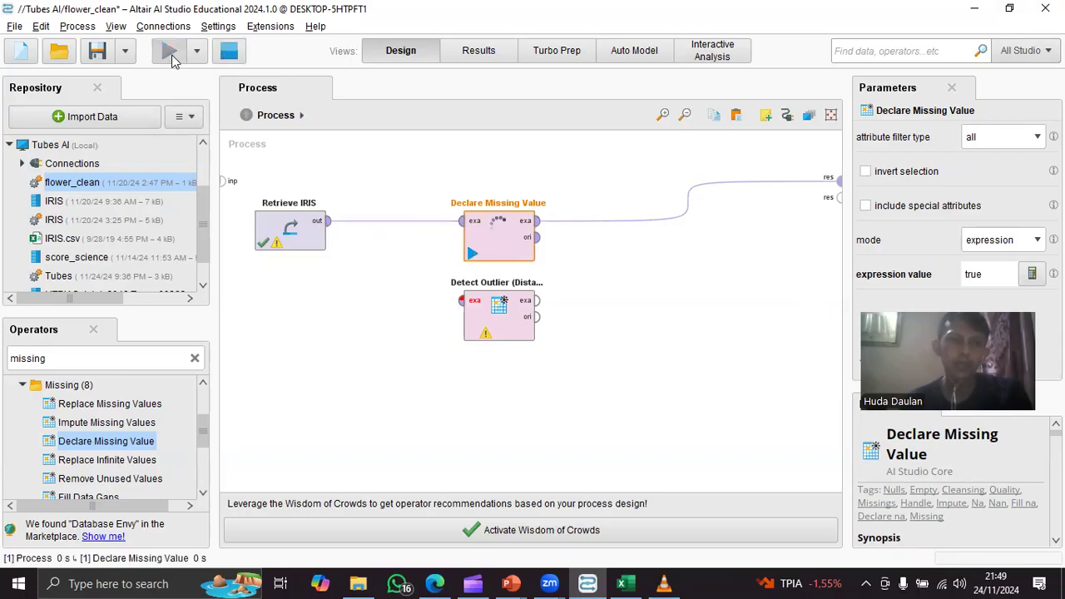
click(505, 309)
key(Delete)
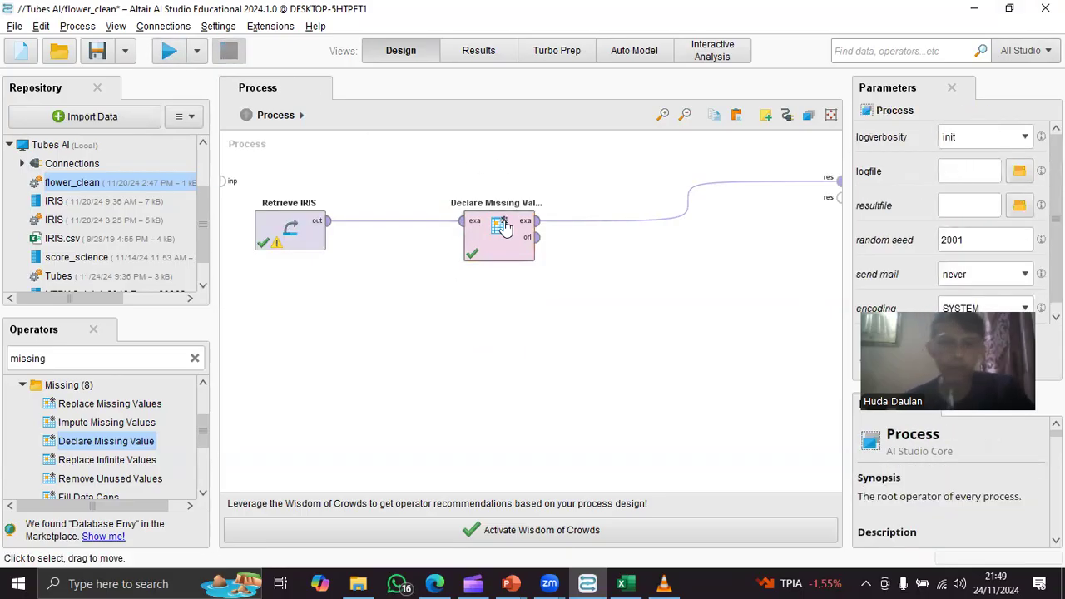
click(499, 226)
click(169, 51)
Examine the data rows of the Declare Missing Value ExampleSet, and return to the process design
scroll(517, 258, down, 9)
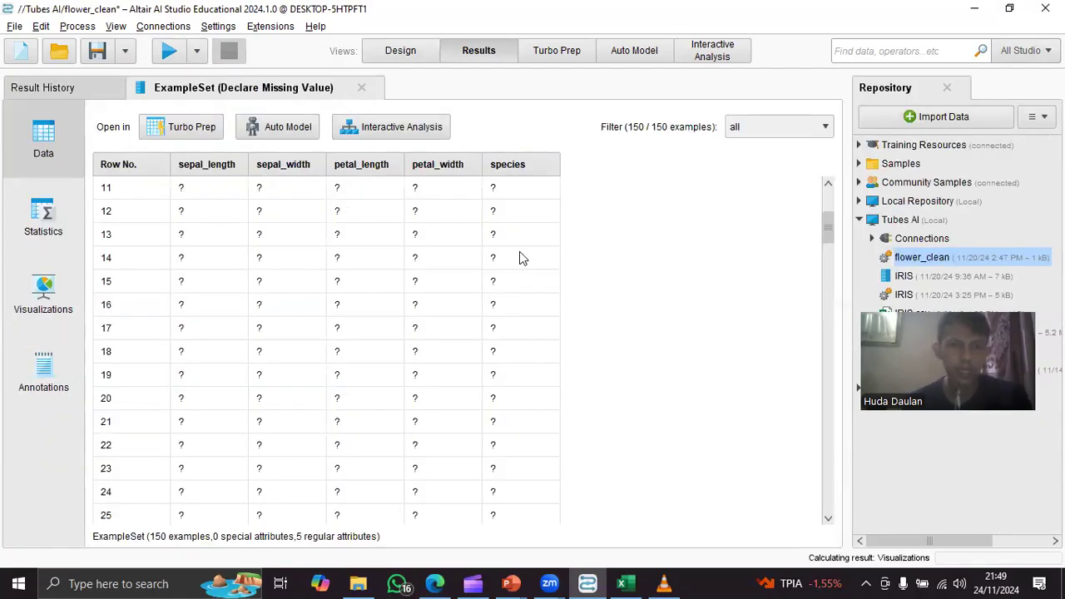
drag(833, 330, 804, 146)
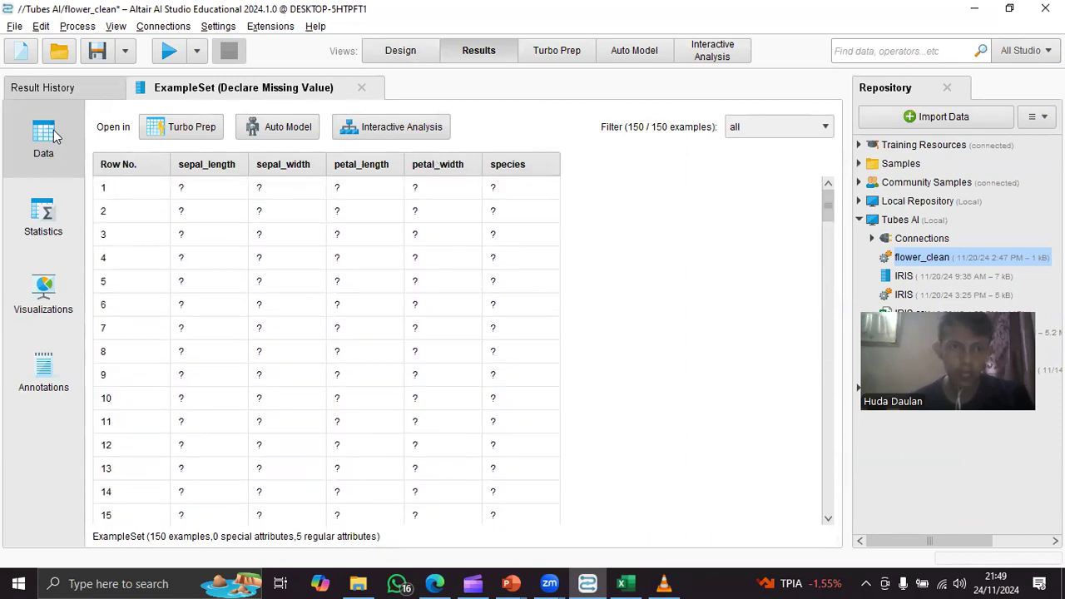
click(421, 57)
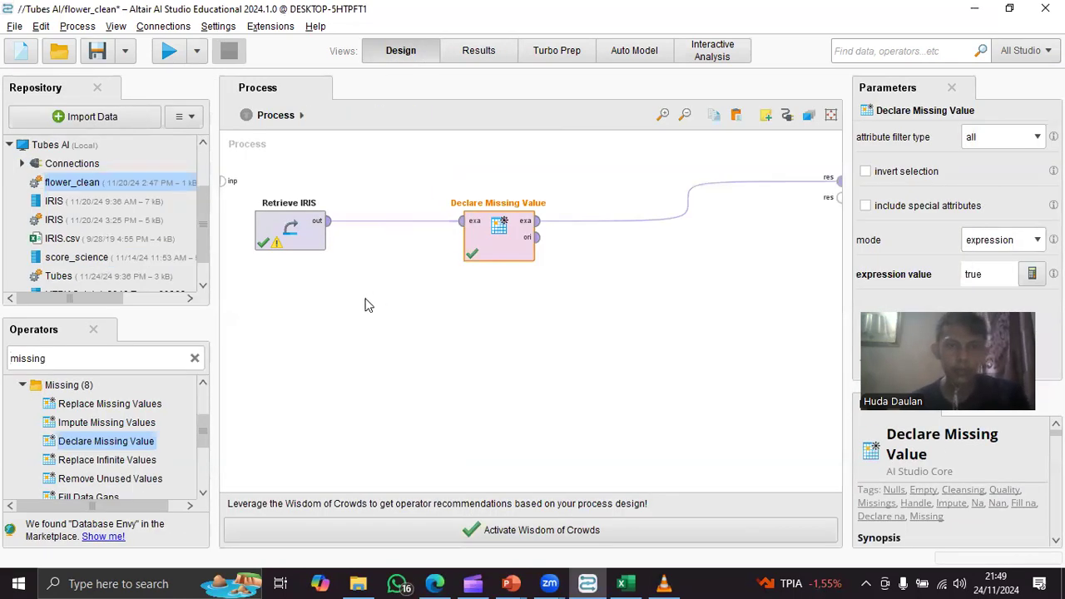
Restore the deleted Detect Outlier (Distances) operator, and put it in place of the Declare Missing Value operator
key(ctrl+z)
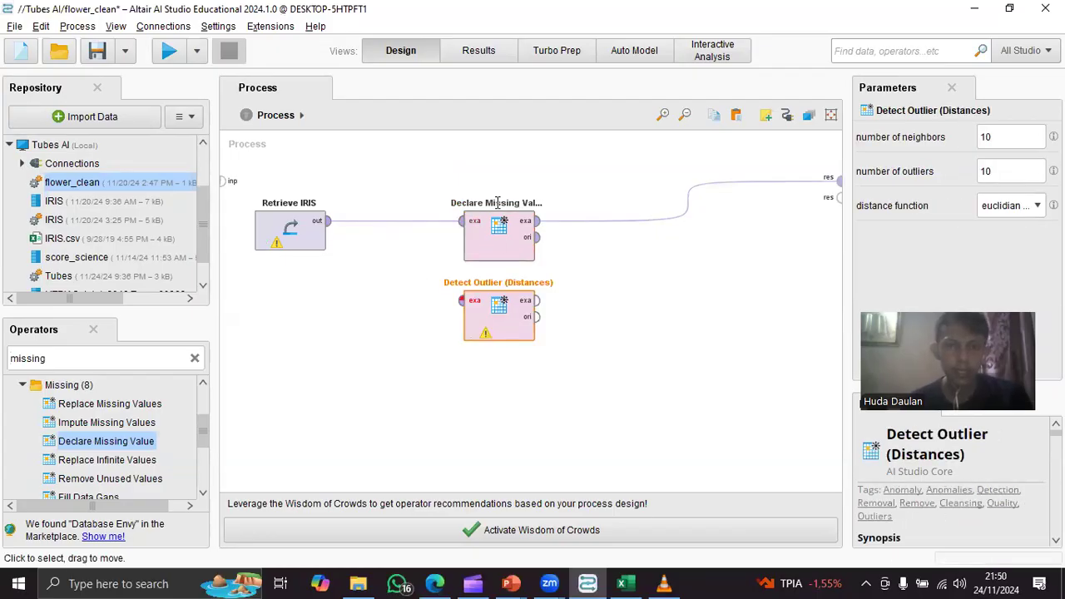
click(497, 231)
key(Delete)
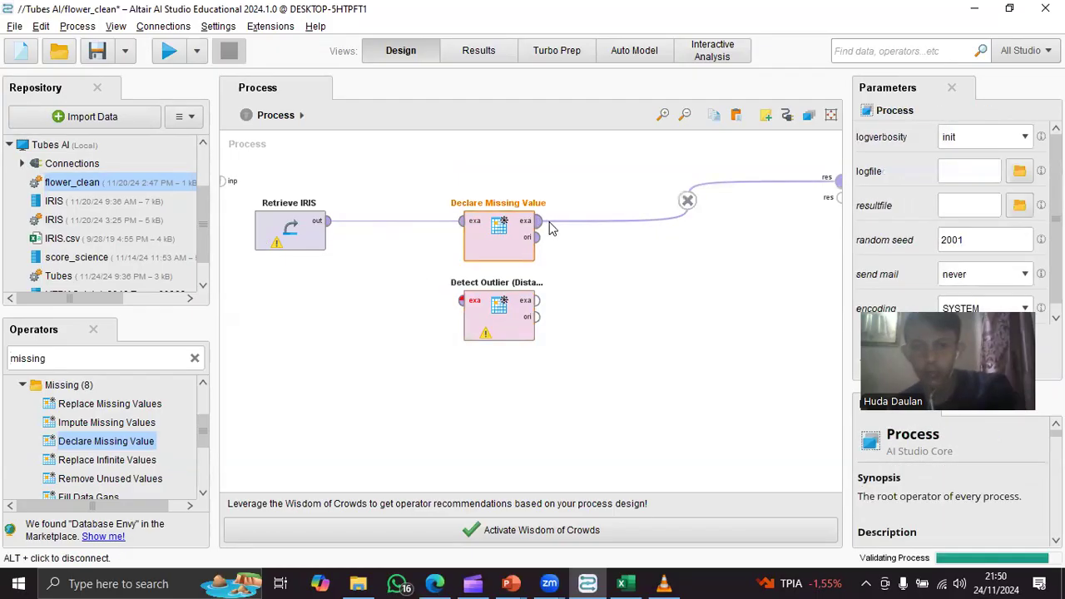
click(582, 201)
drag(522, 316, 532, 220)
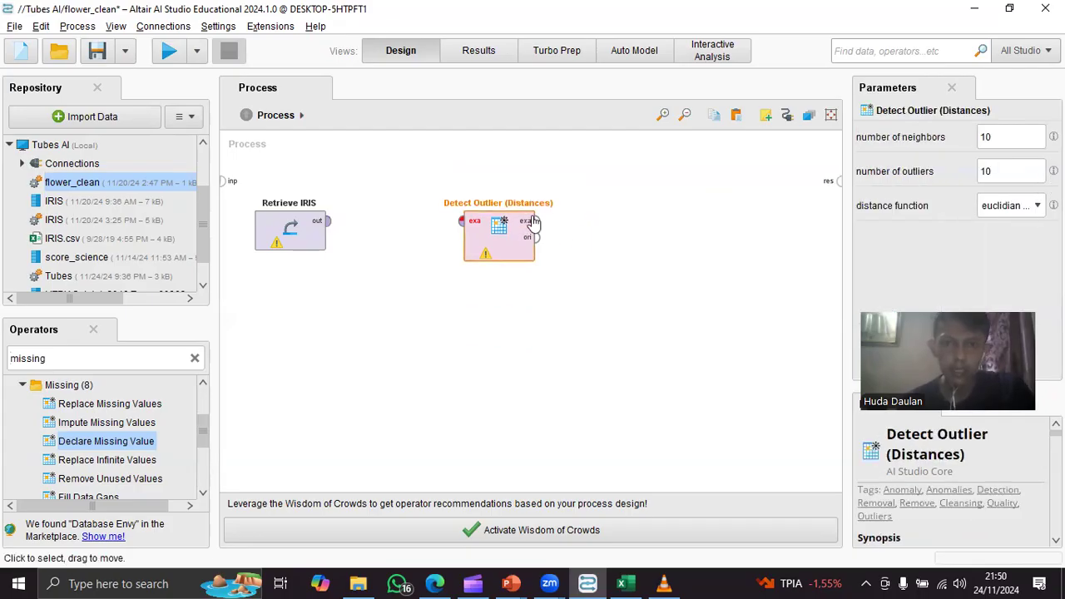
Connect Retrieve IRIS to Detect Outlier (Distances), and link its exa output to the process result port
click(327, 221)
click(461, 220)
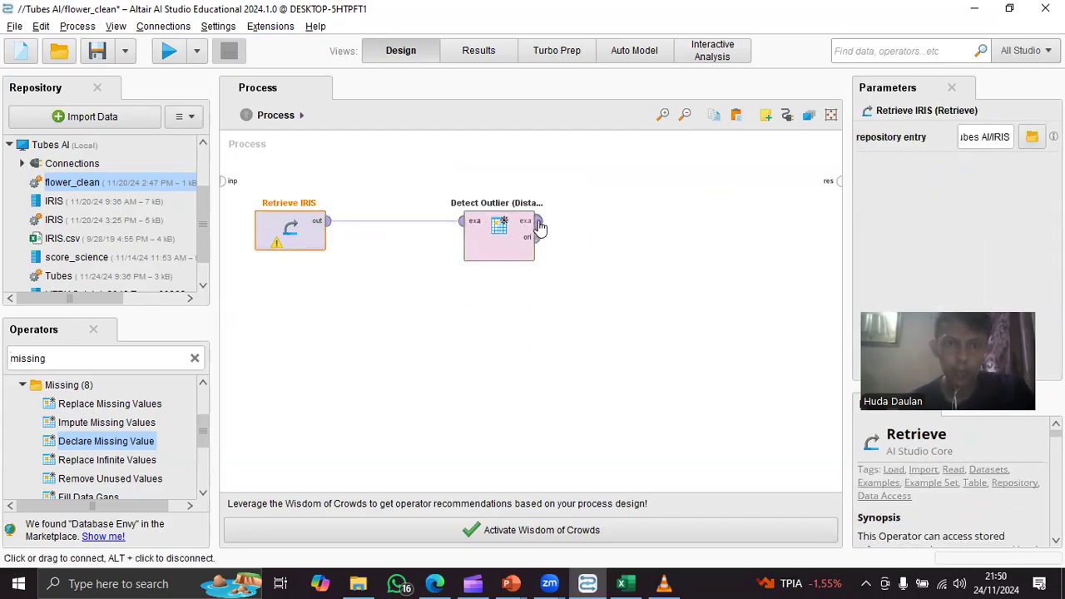
click(537, 221)
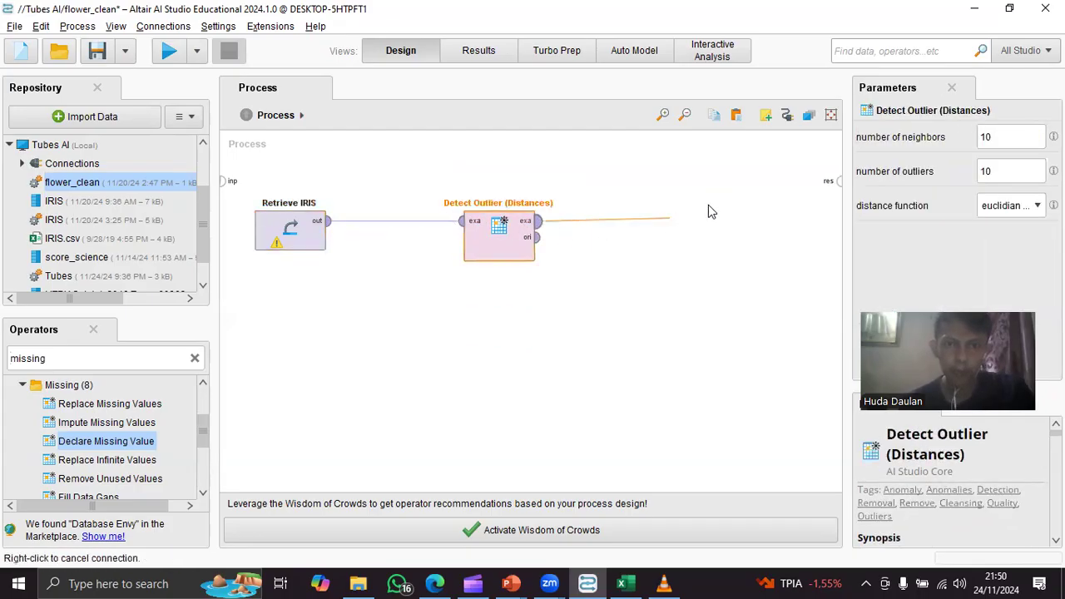
click(835, 182)
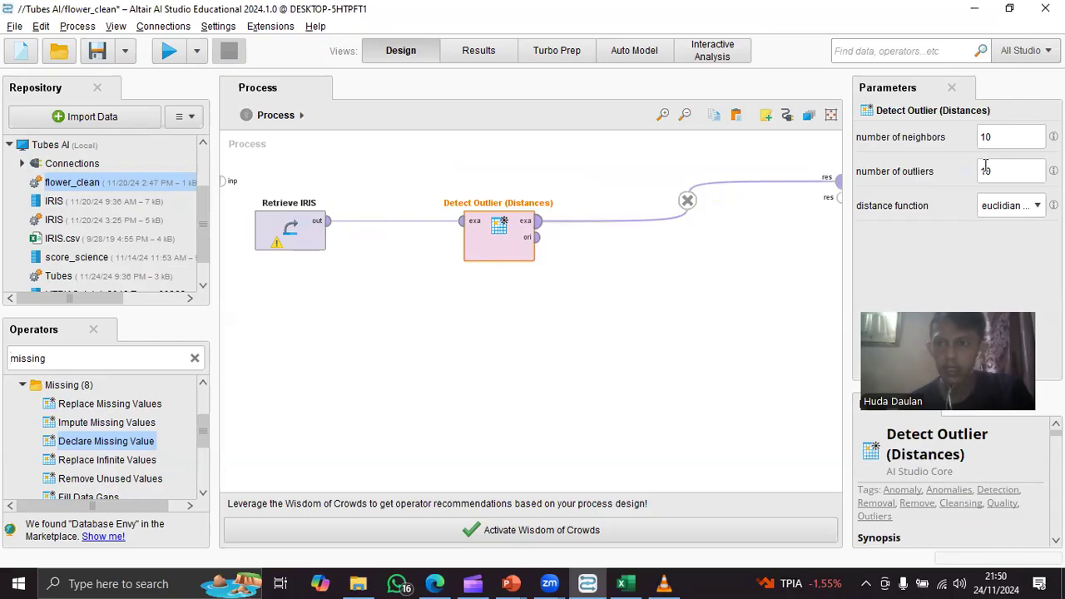
Check the distance function setting of the Detect Outlier (Distances) operator without changing it
click(989, 207)
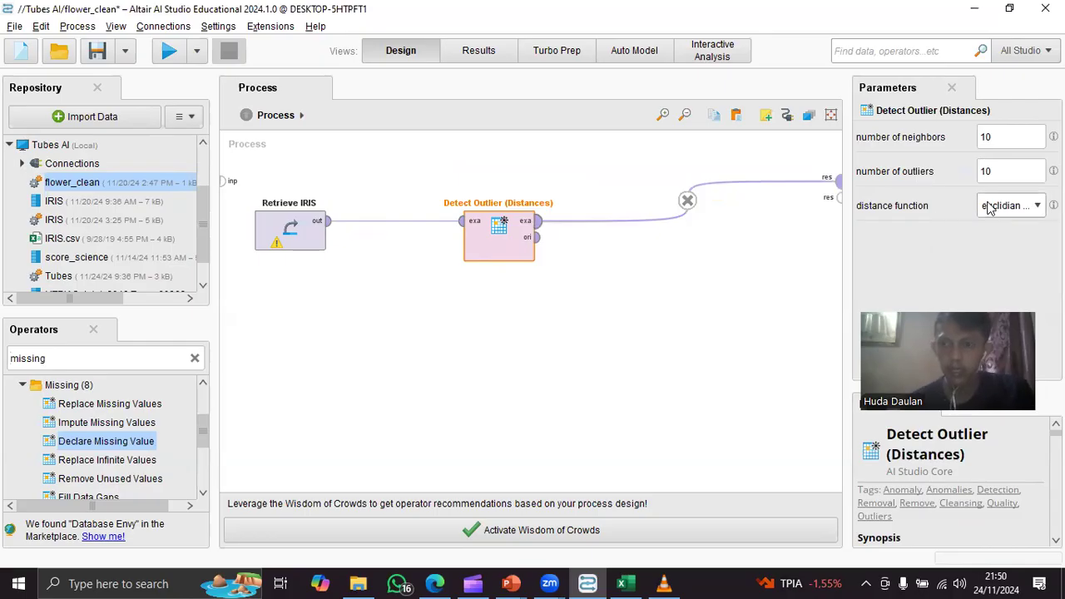
click(989, 208)
click(975, 224)
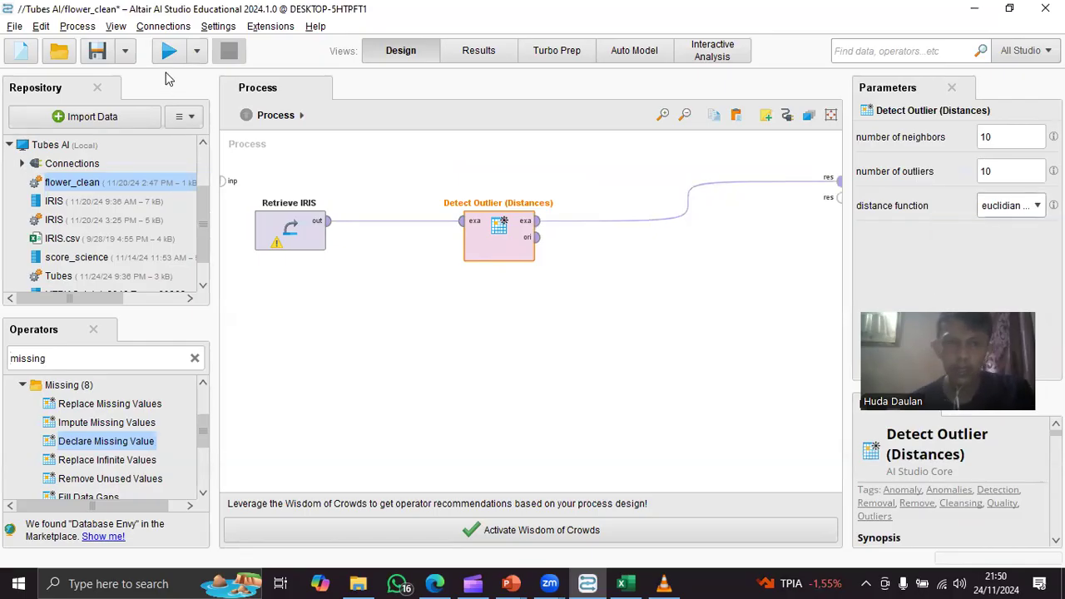
click(668, 282)
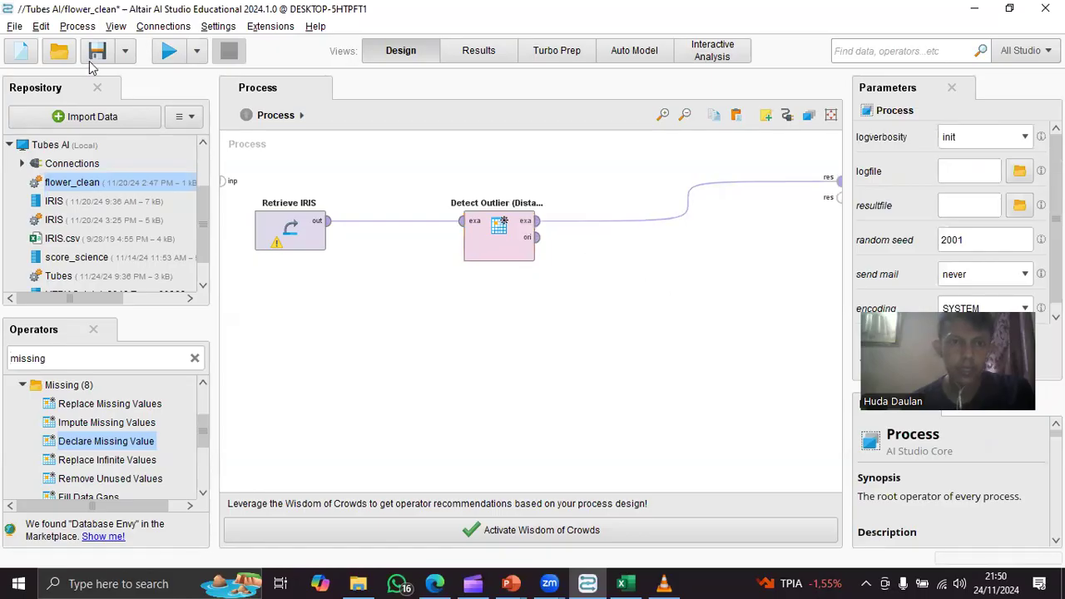
Run the flower_clean process and review the outlier column across the rows of the resulting ExampleSet
click(169, 51)
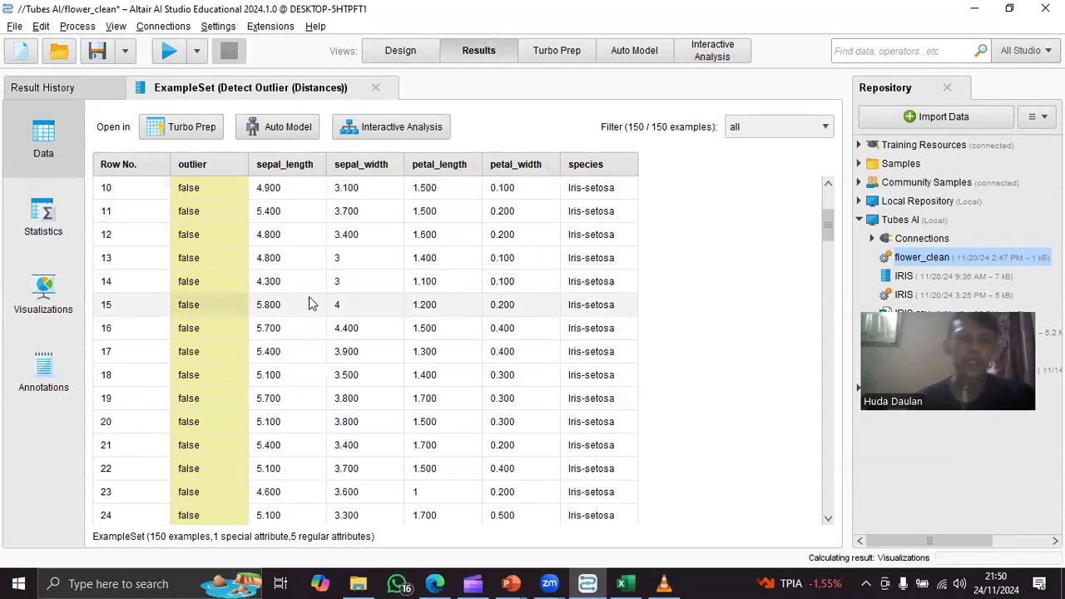
scroll(209, 253, down, 1)
scroll(210, 239, down, 8)
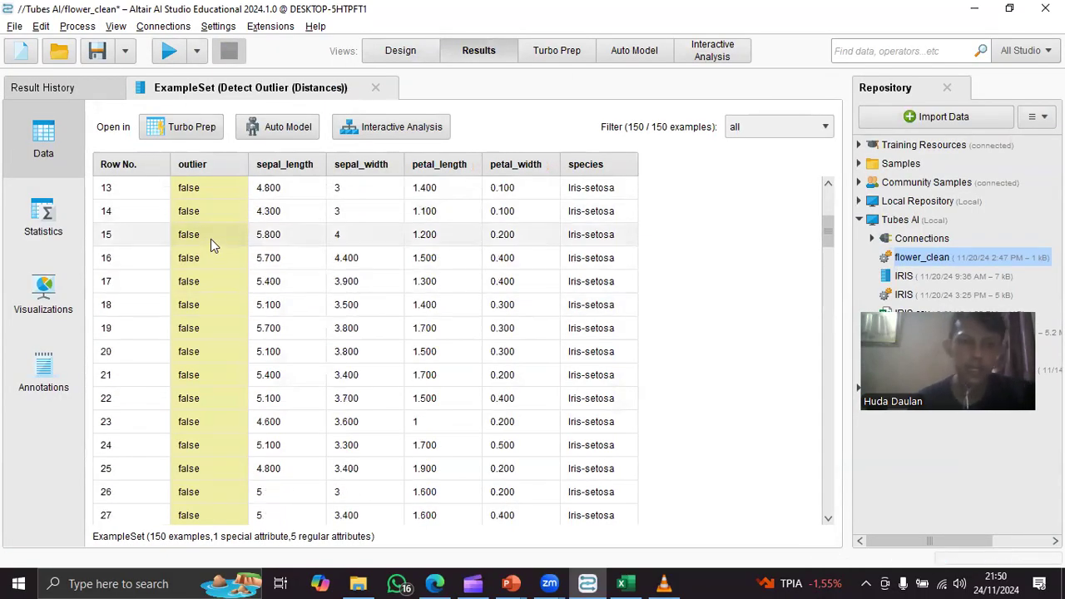
scroll(210, 237, down, 10)
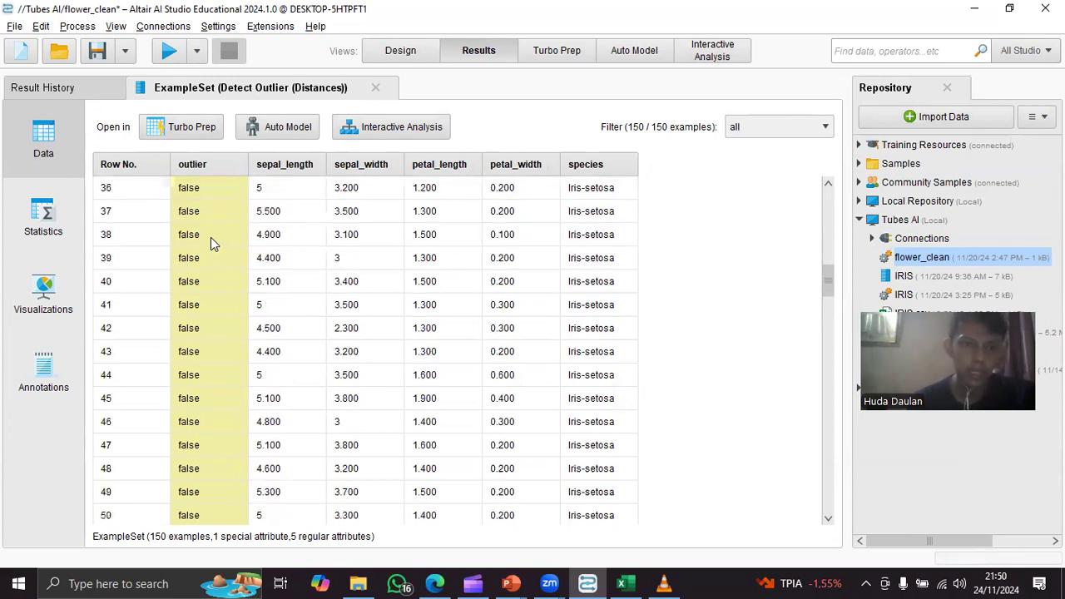
scroll(207, 228, down, 3)
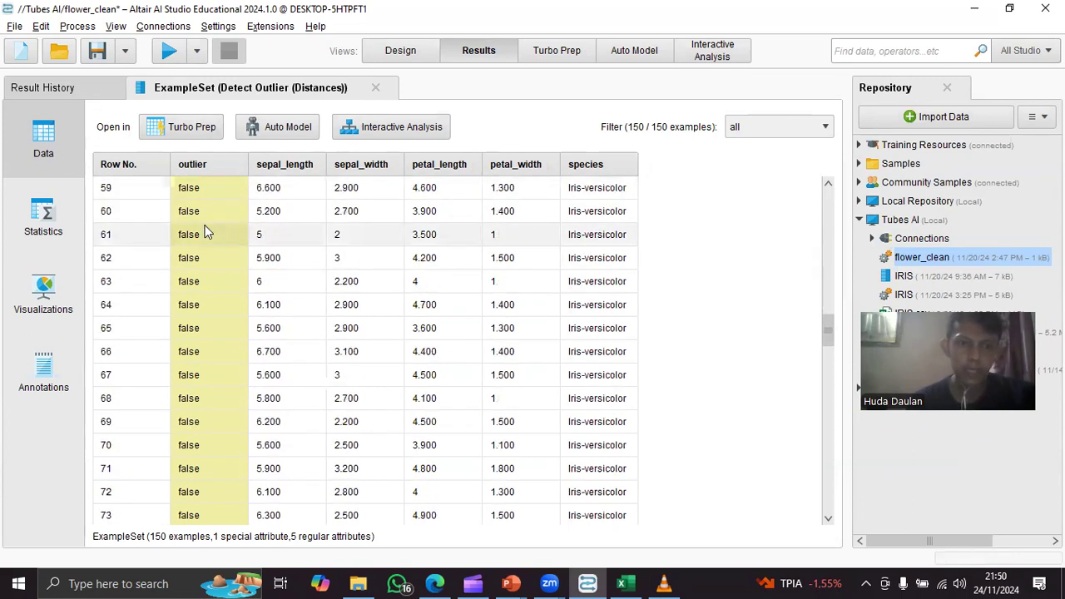
scroll(208, 230, up, 1)
Examine the pie chart of the Detect Outlier (Distances) result to compare the true and false outlier counts
click(66, 298)
mouse_move(436, 259)
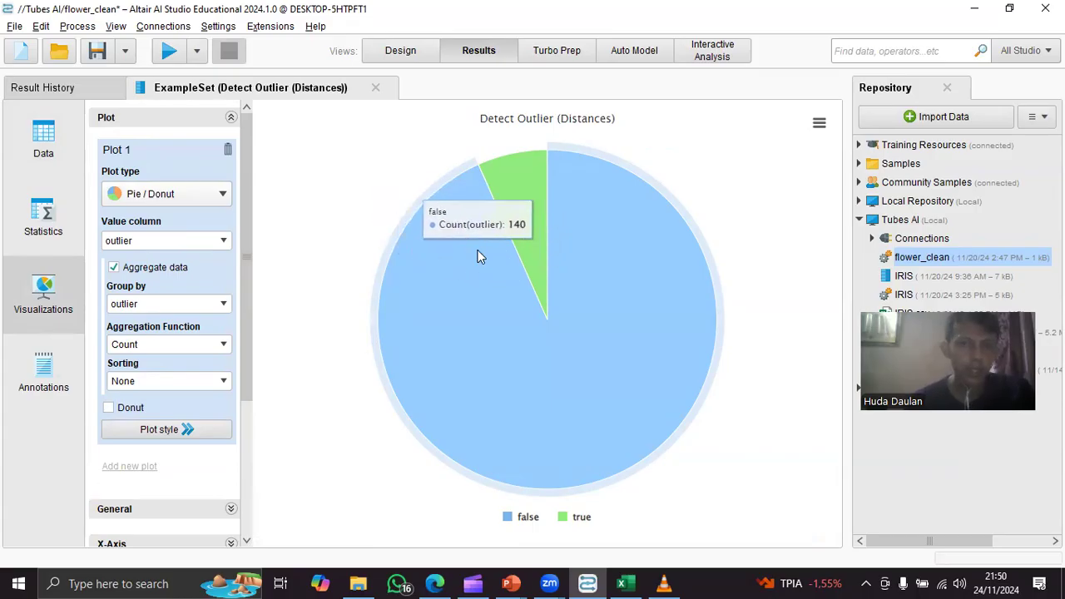
mouse_move(543, 176)
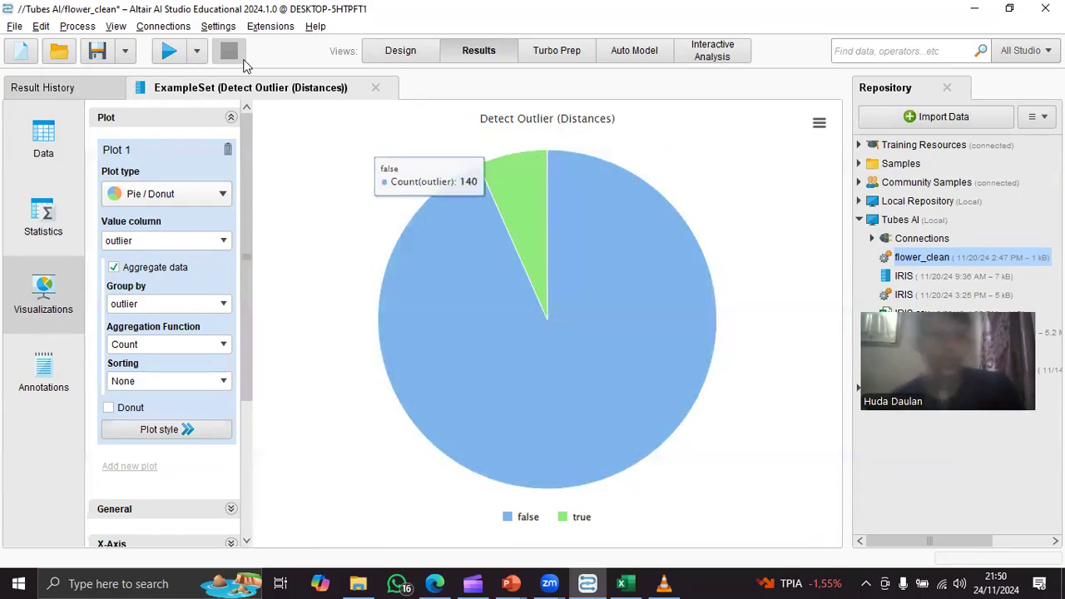
mouse_move(592, 229)
mouse_move(531, 206)
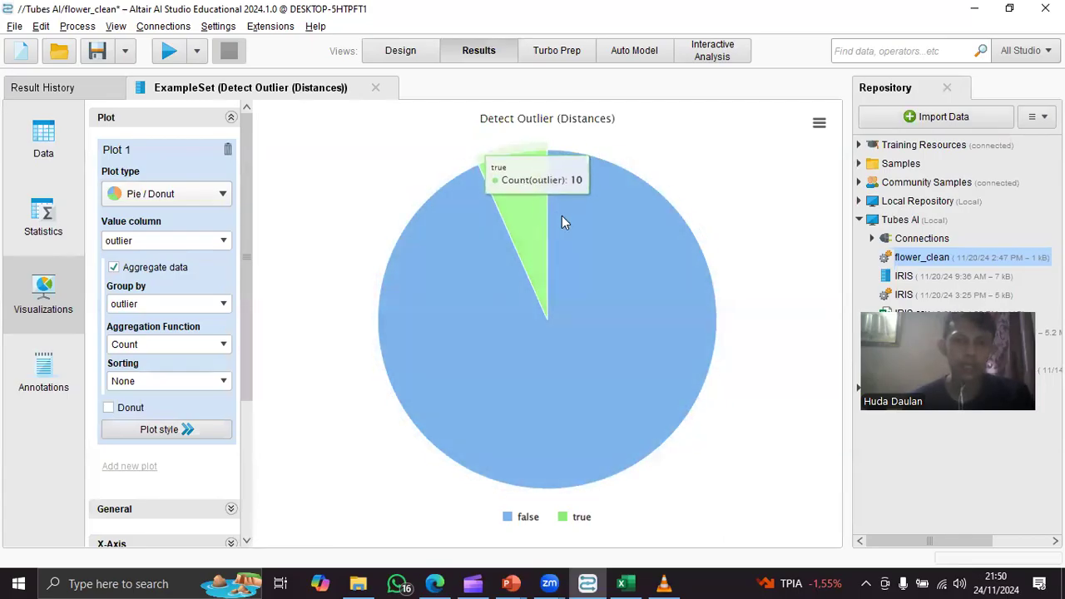
mouse_move(499, 271)
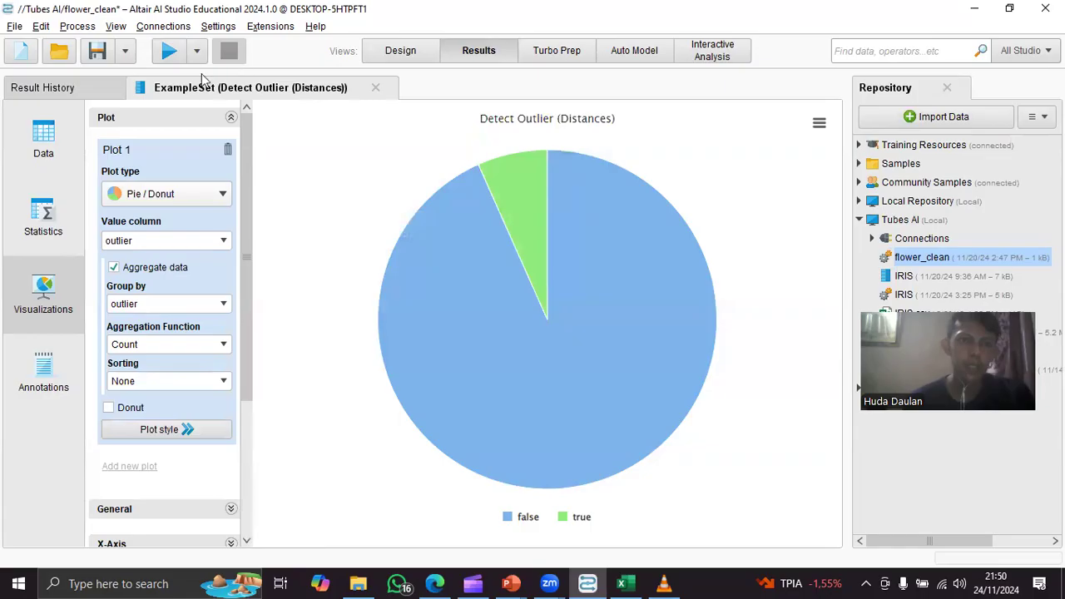
Save the changes to flower_clean, and open the recent process //Tubes AI/IRIS
click(59, 52)
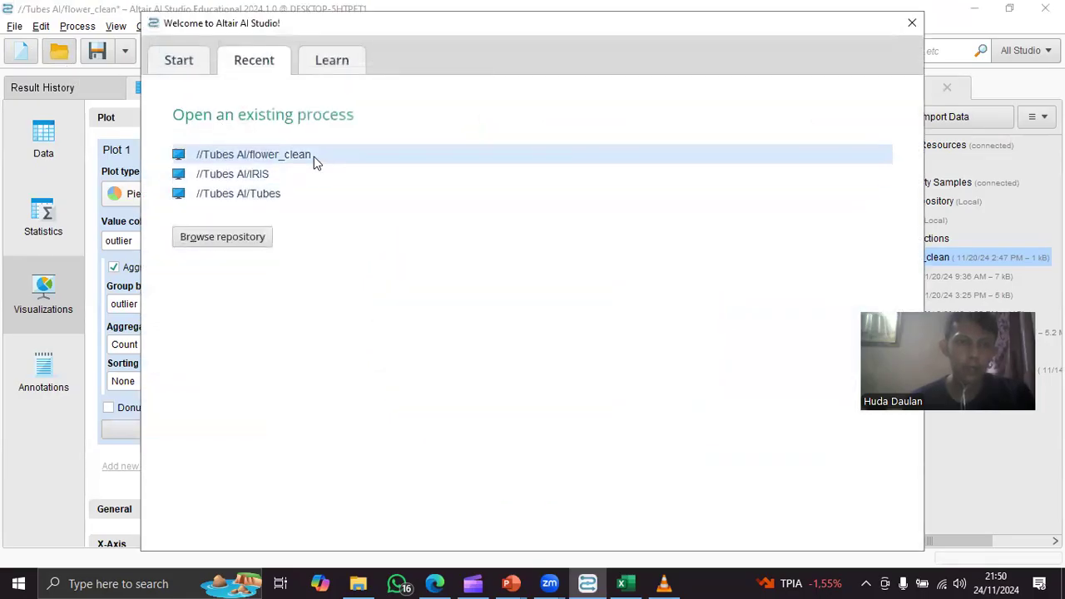
click(312, 160)
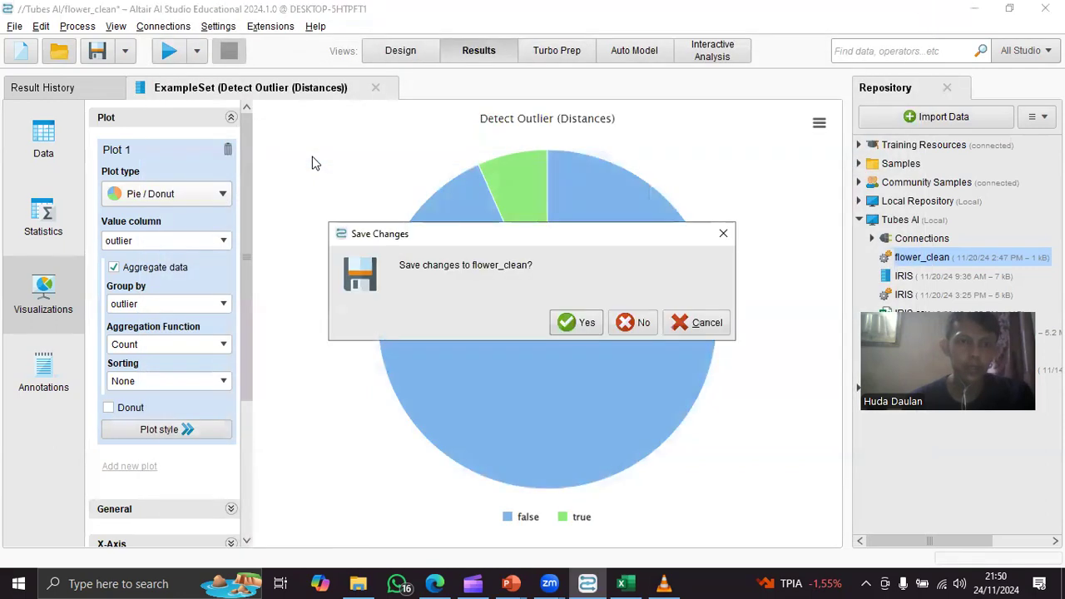
click(586, 322)
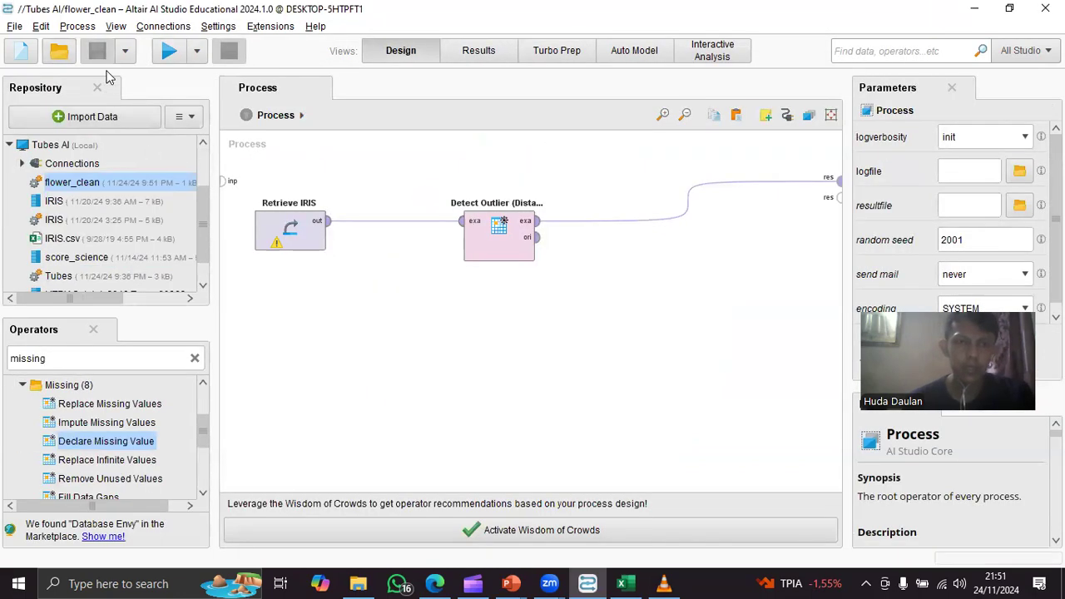
click(60, 52)
click(271, 173)
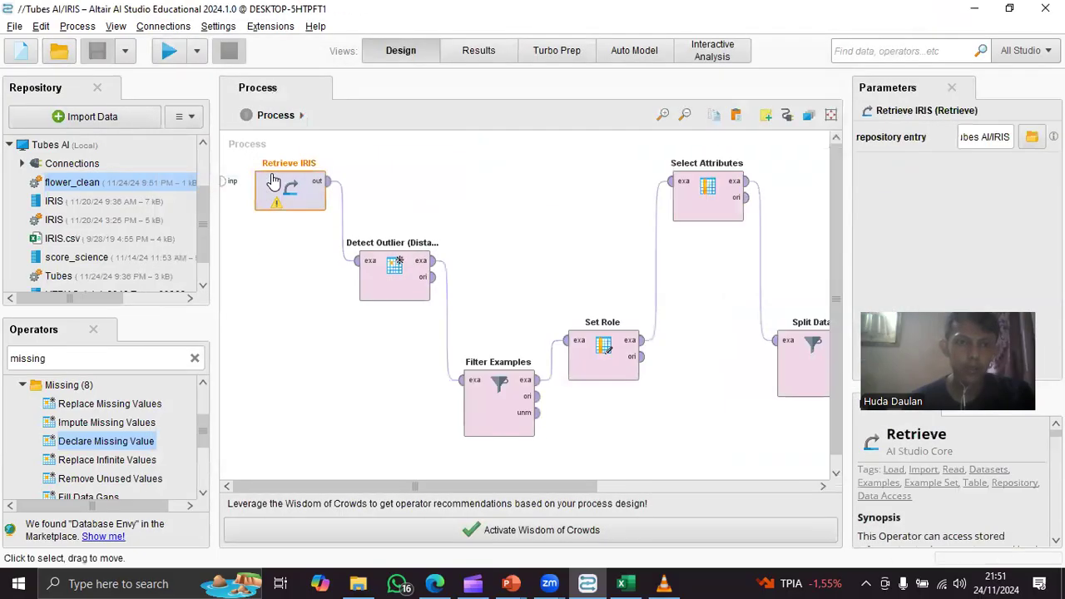
Inspect the Retrieve IRIS and Detect Outlier (Distances) operators at the start of the IRIS process
click(435, 178)
drag(580, 487, 430, 479)
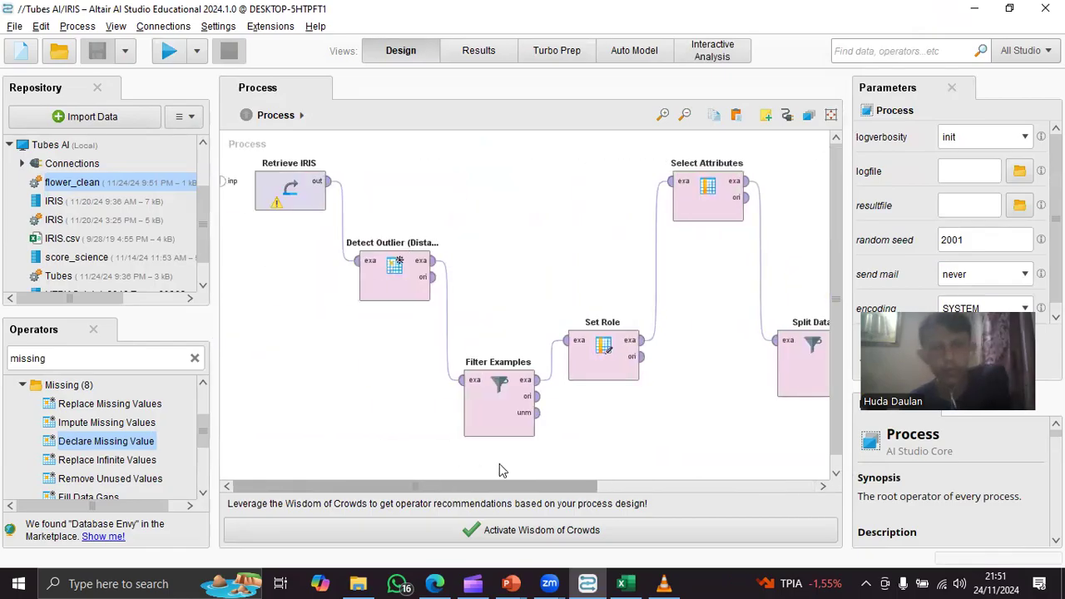
click(308, 201)
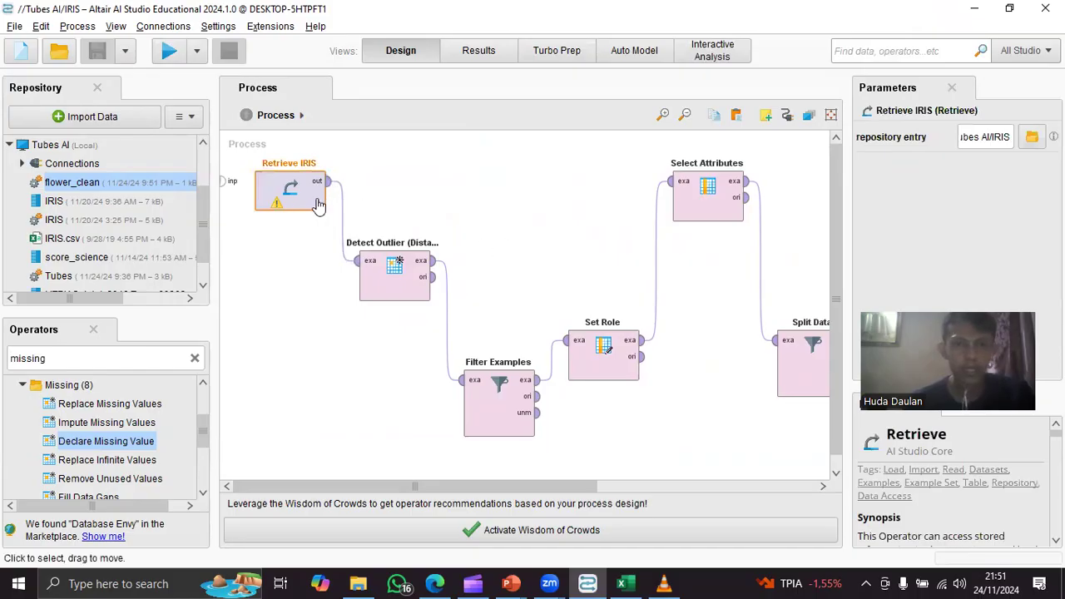
click(399, 285)
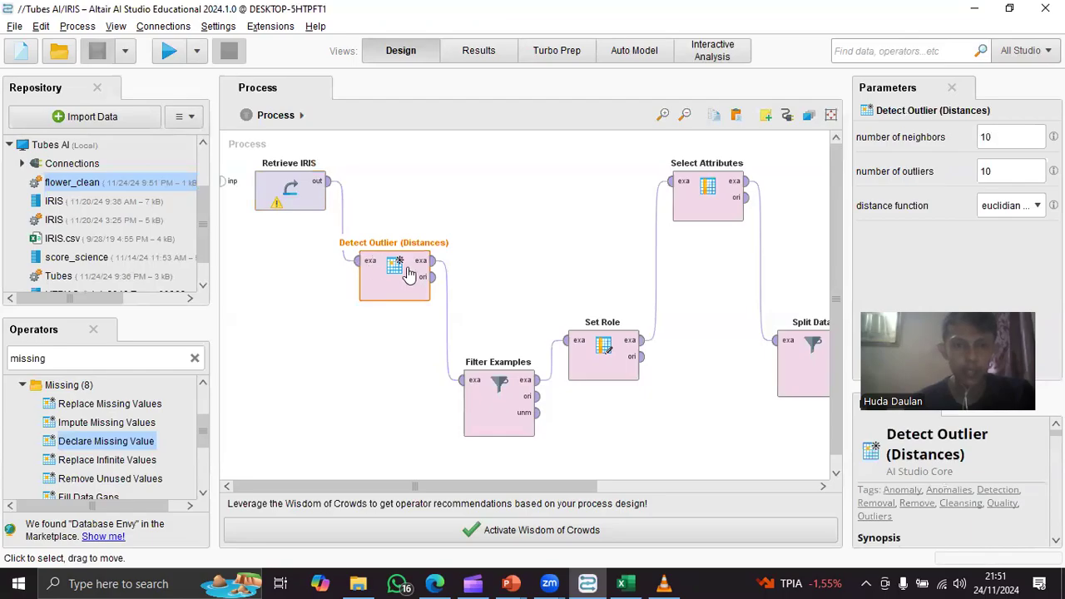
Check the custom filter condition of the Filter Examples operator, and close it without changes
click(492, 420)
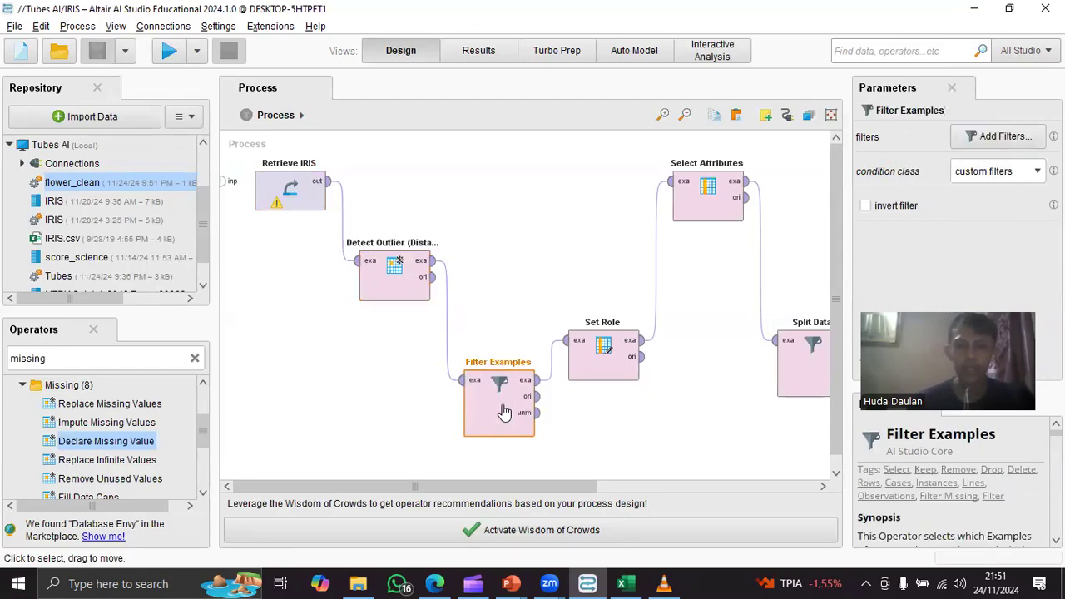
click(994, 137)
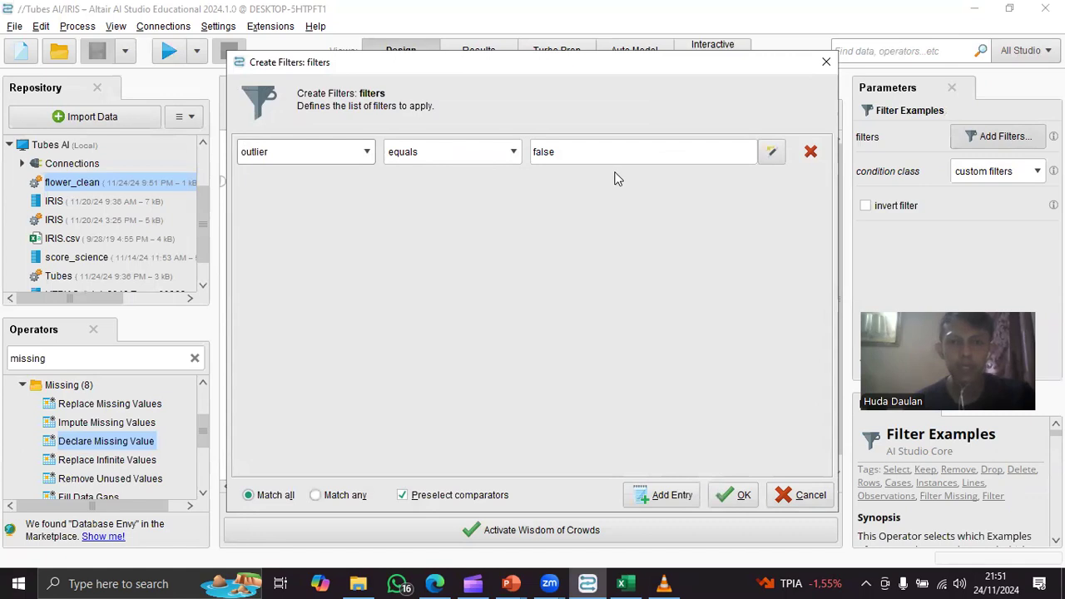
click(662, 156)
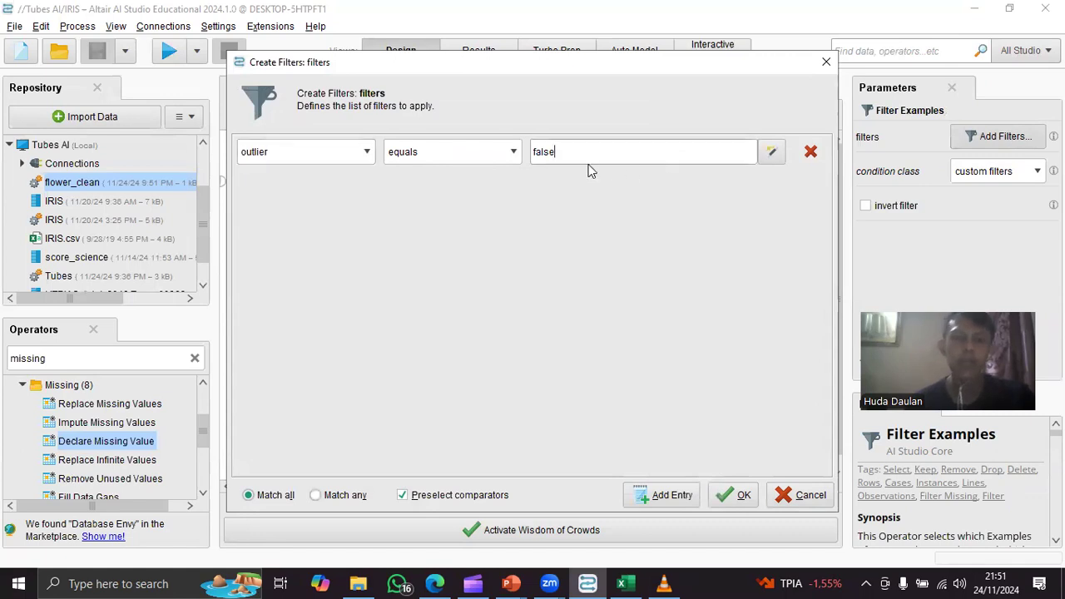
click(826, 64)
Check which attribute and target role the Set Role operator assigns, and close the list without changes
click(616, 360)
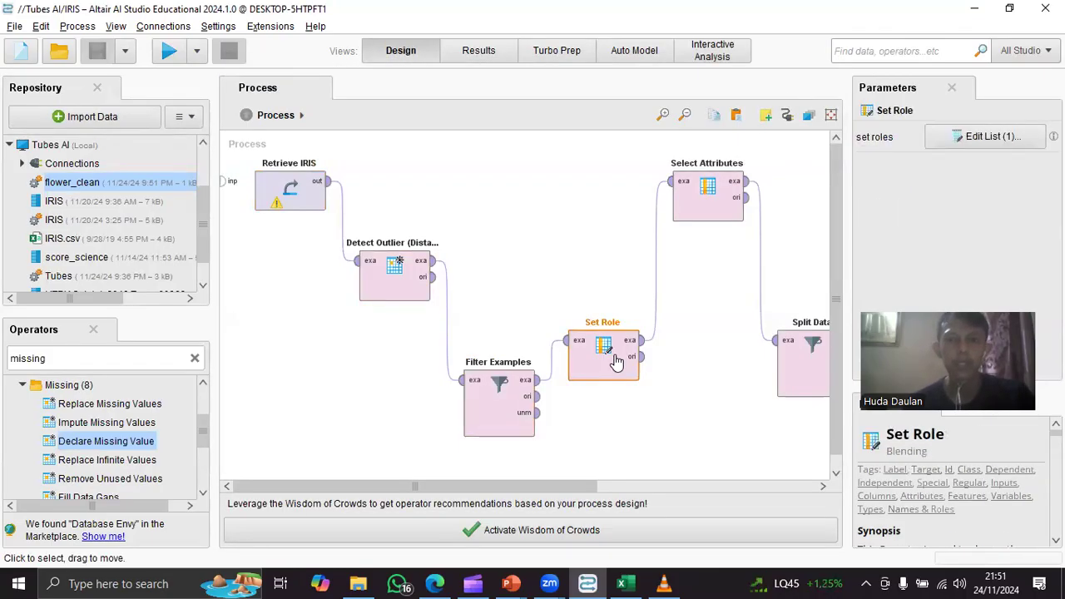
click(995, 141)
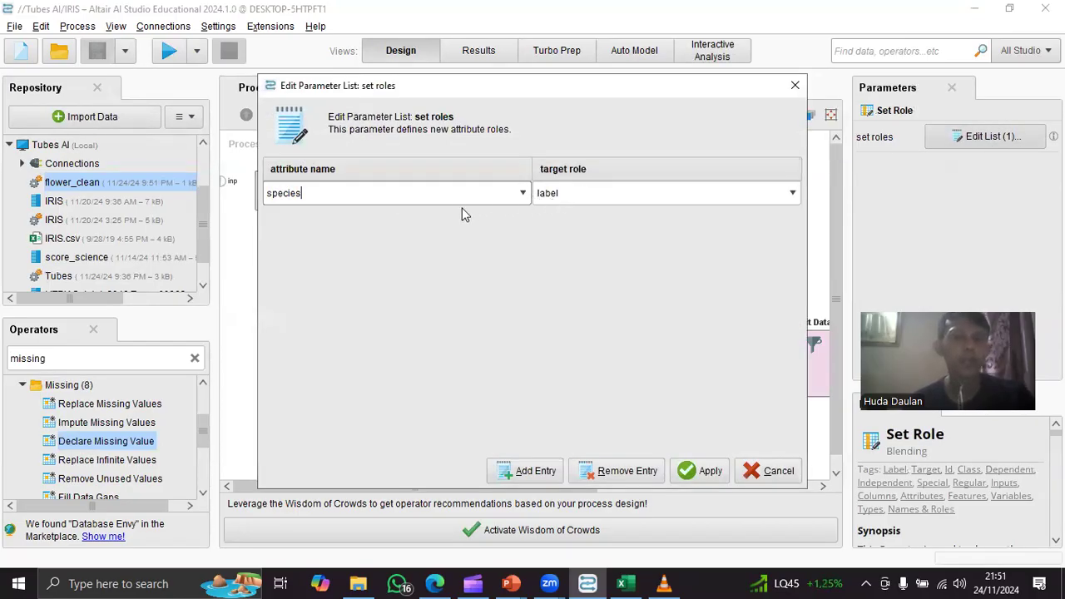
click(794, 85)
Check which attributes the Select Attributes subset includes and leaves out, and close it without changes
click(707, 196)
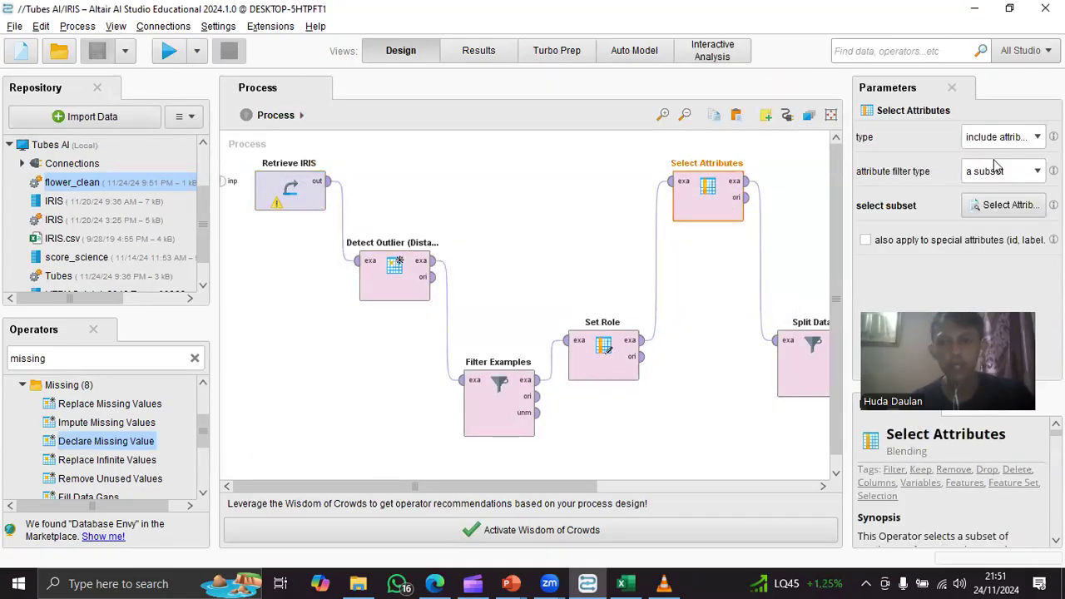
click(1002, 206)
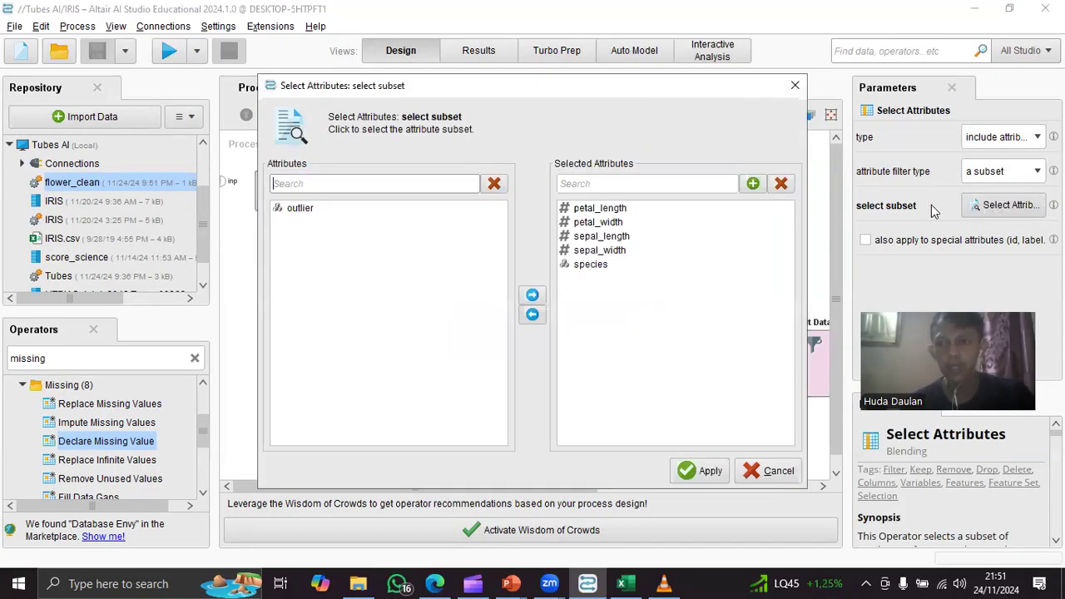
click(317, 210)
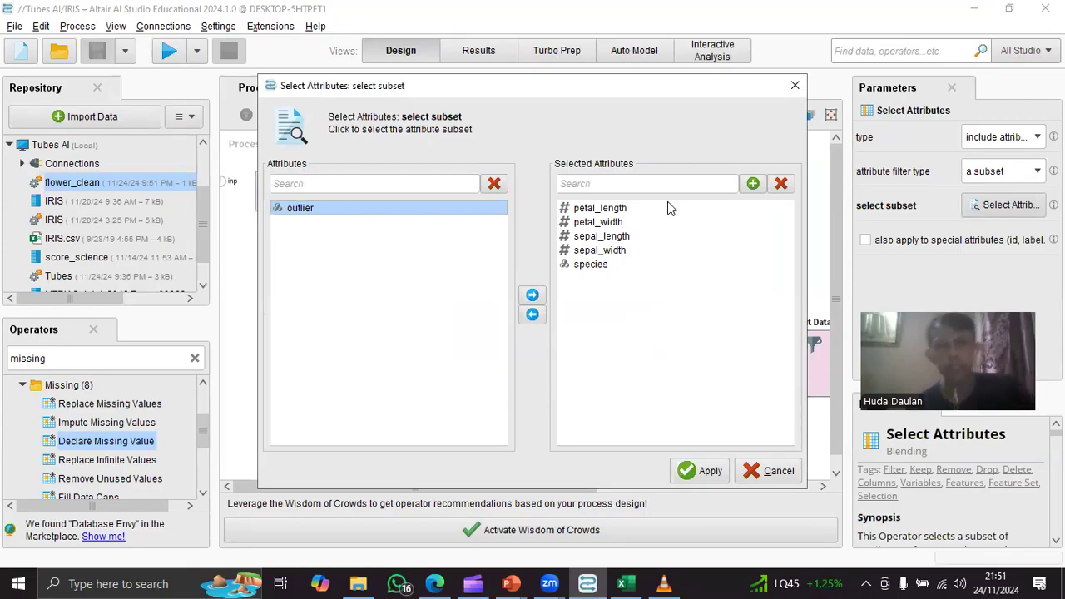
click(795, 86)
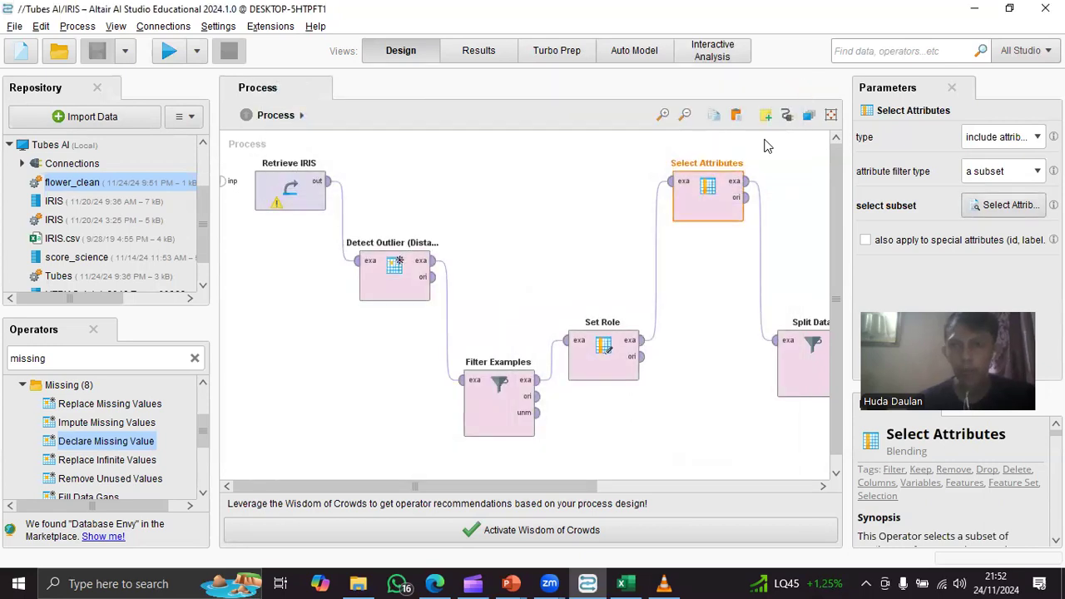
Check the partition ratios of the Split Data operator, and close the list without changes
click(807, 364)
click(997, 136)
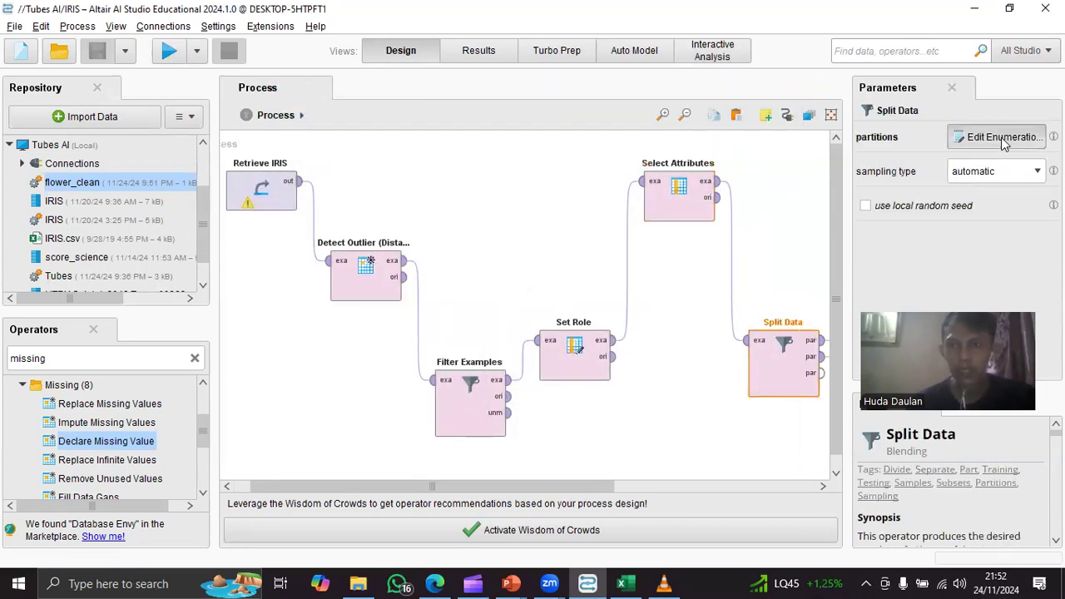
click(532, 195)
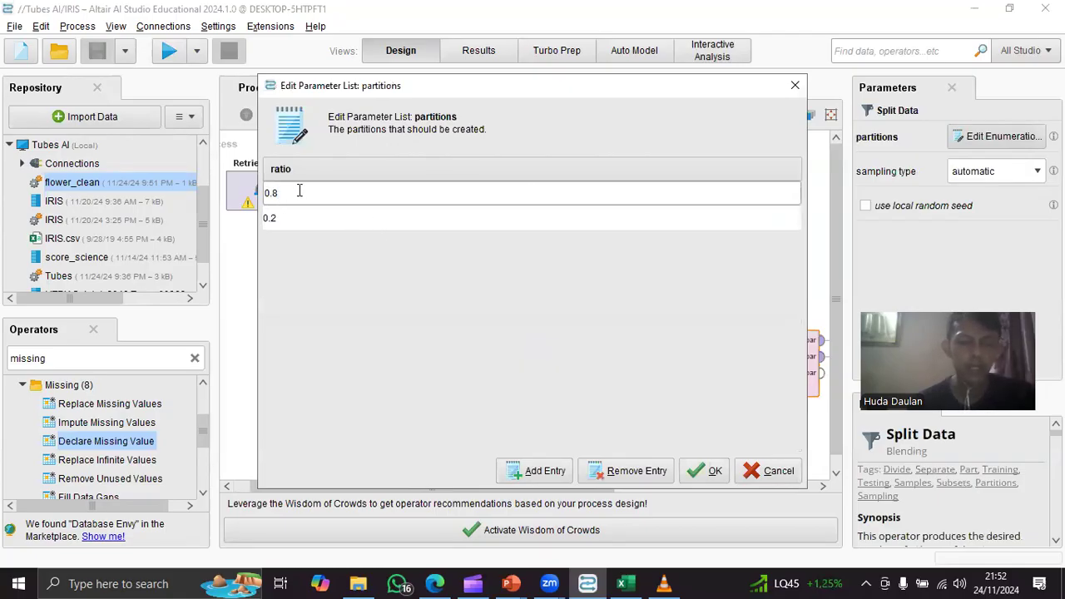
click(289, 219)
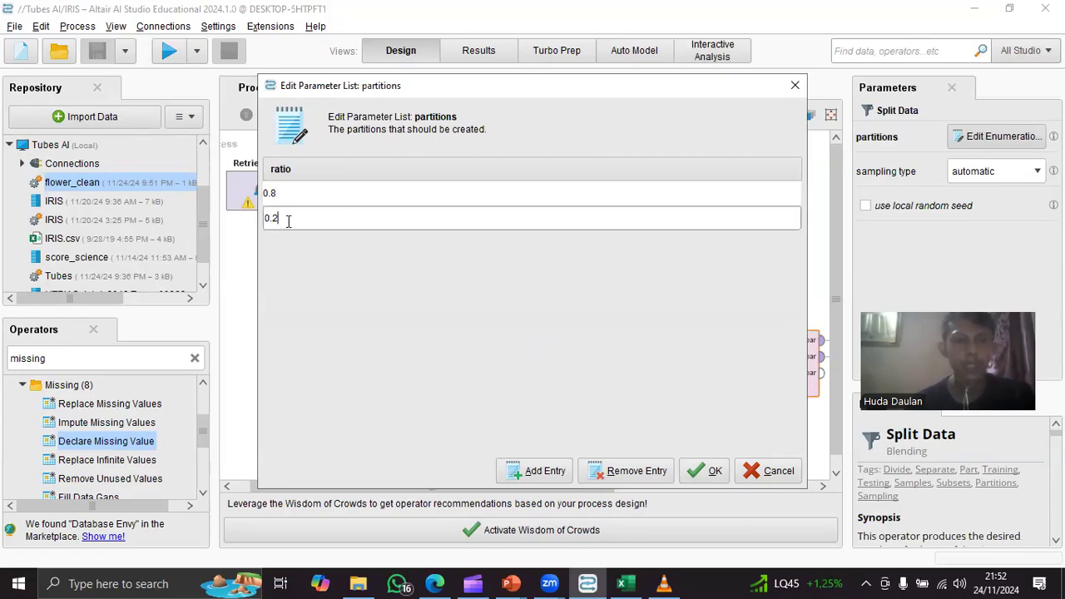
click(795, 87)
Inspect the Decision Tree operator and the application parameters of Apply Model without changing them
drag(595, 485, 741, 486)
click(654, 229)
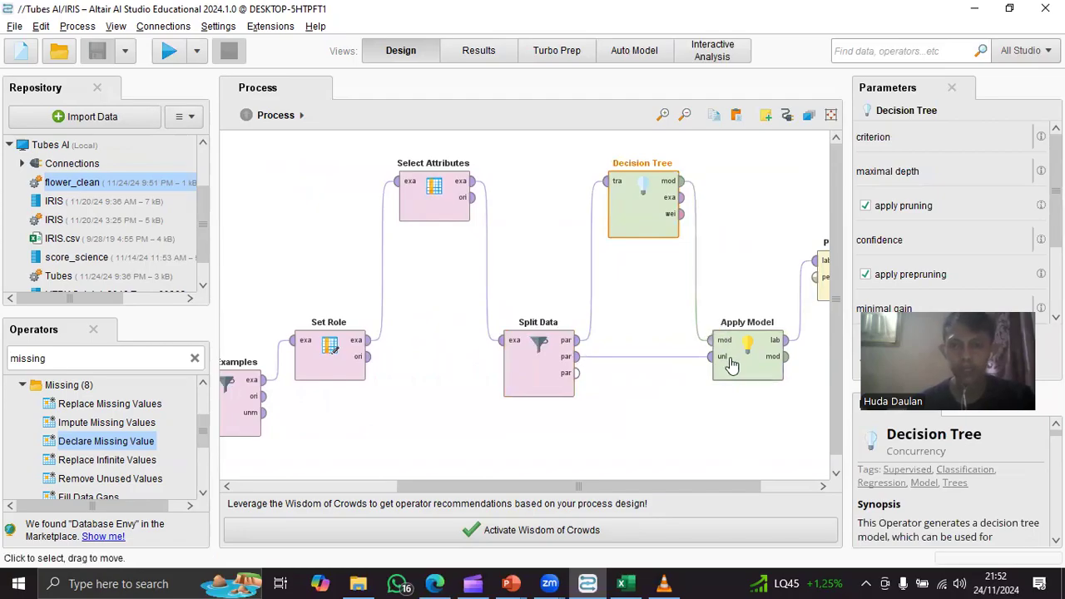
drag(727, 487, 781, 486)
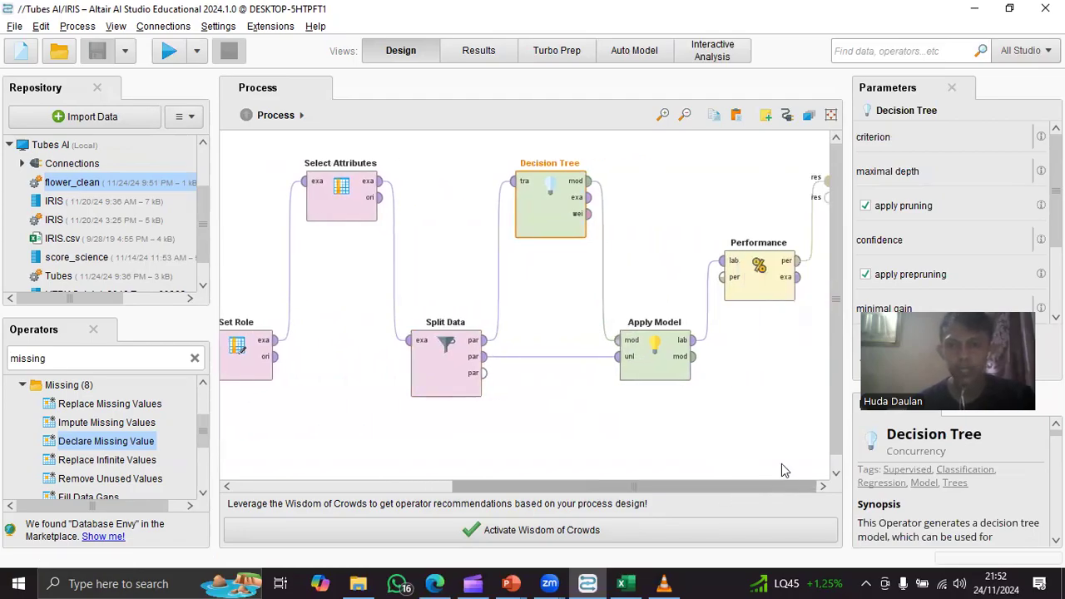
click(670, 373)
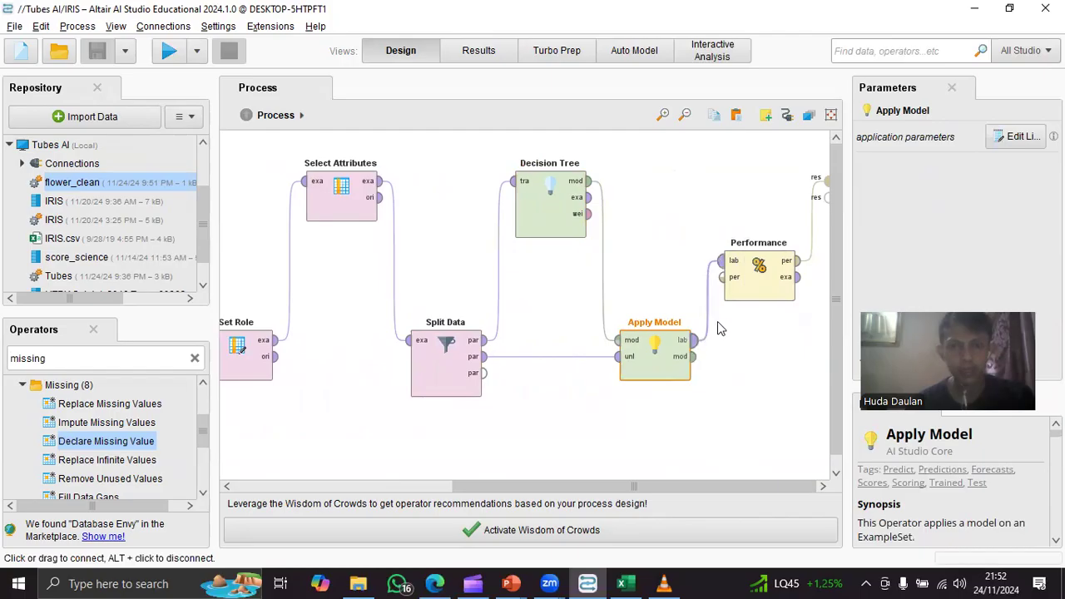
click(1018, 136)
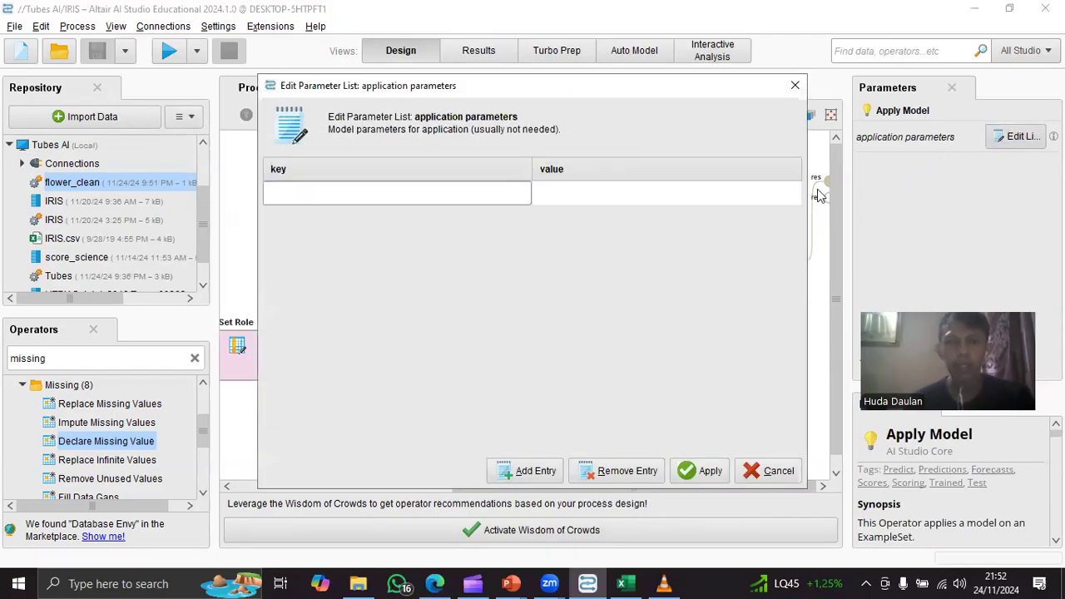
click(794, 85)
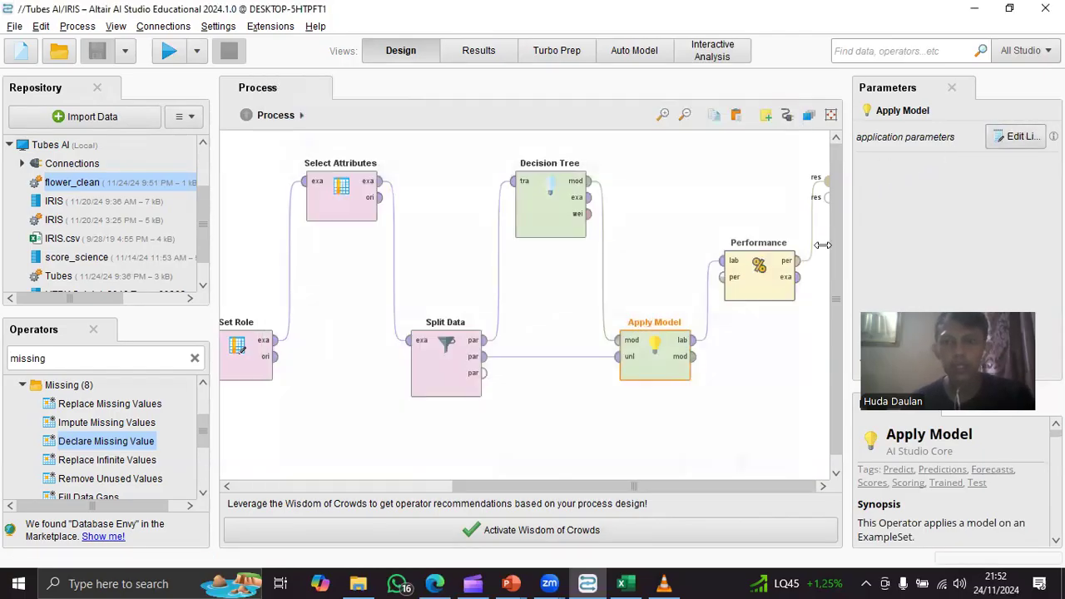
Delete the Performance and Apply Model operators, and run the process to output the Decision Tree model
click(758, 304)
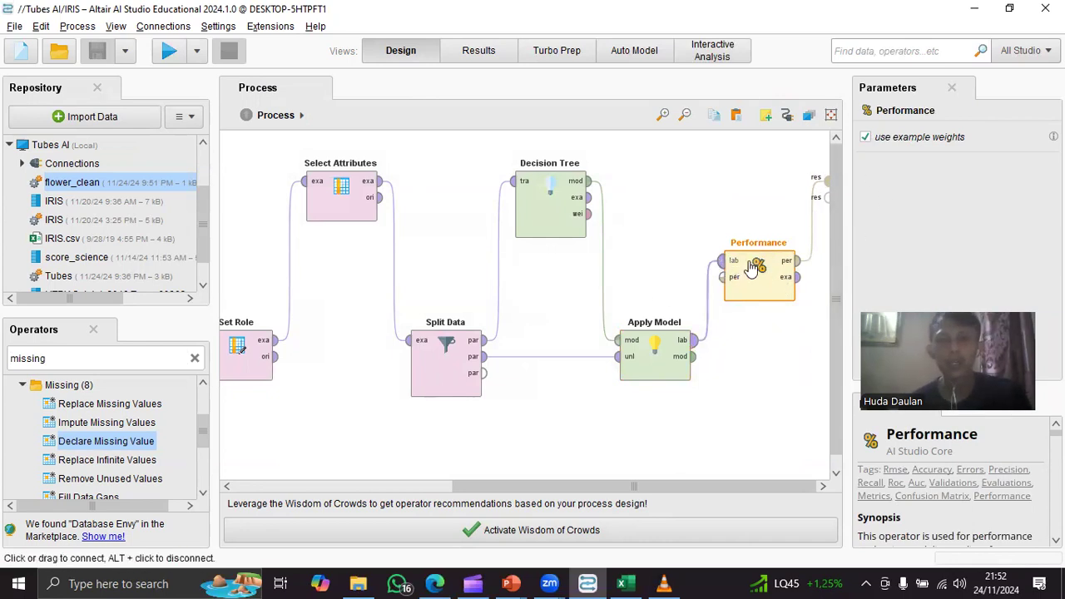
key(Delete)
click(670, 325)
key(Delete)
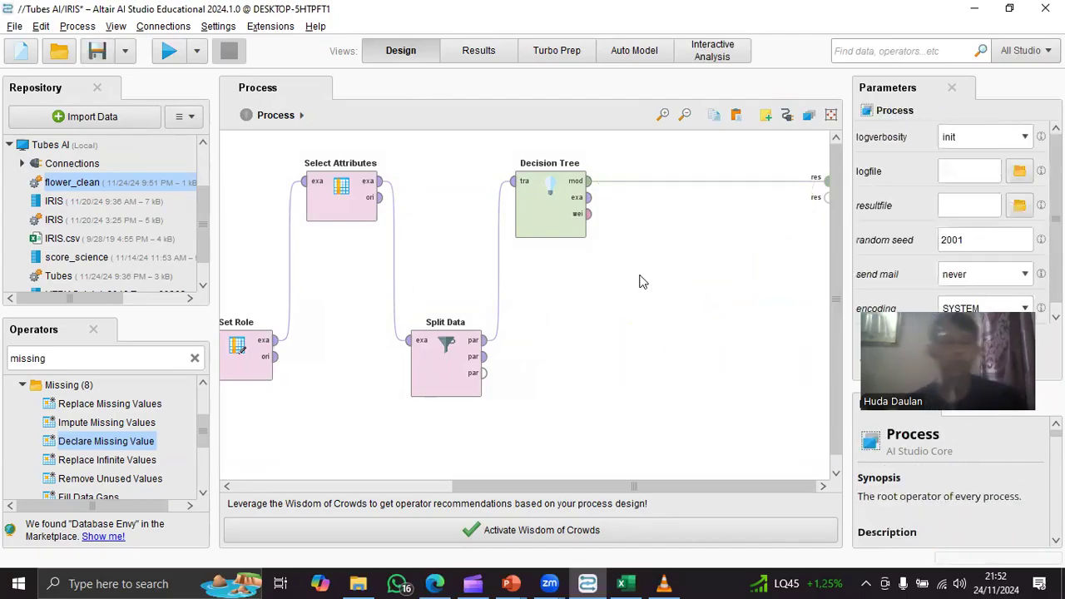
click(167, 50)
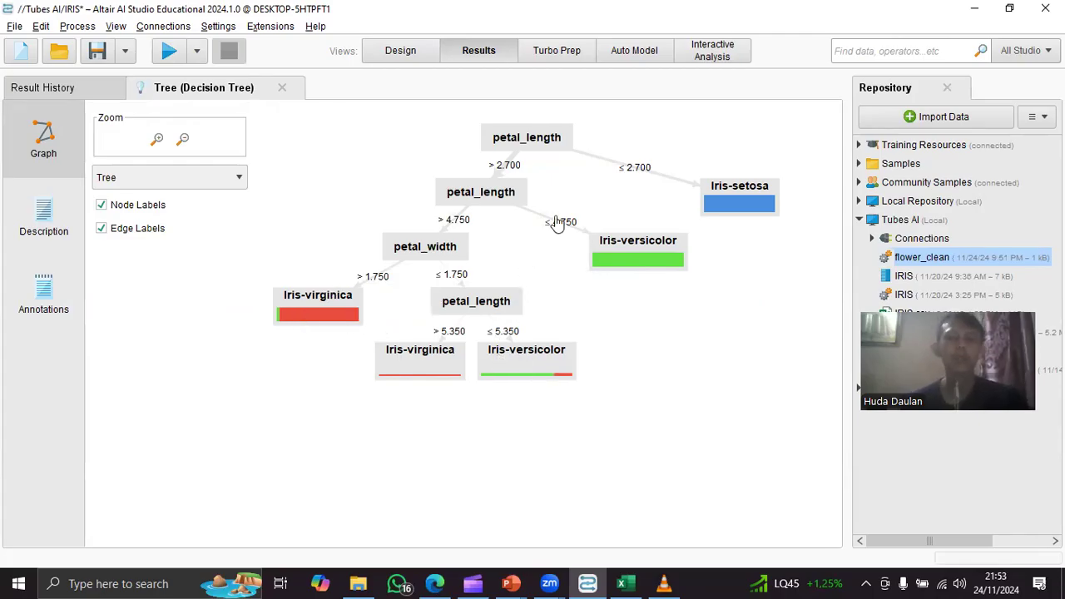
Restore the deleted Apply Model and Performance operators in the process, and run it to output the performance results
click(402, 53)
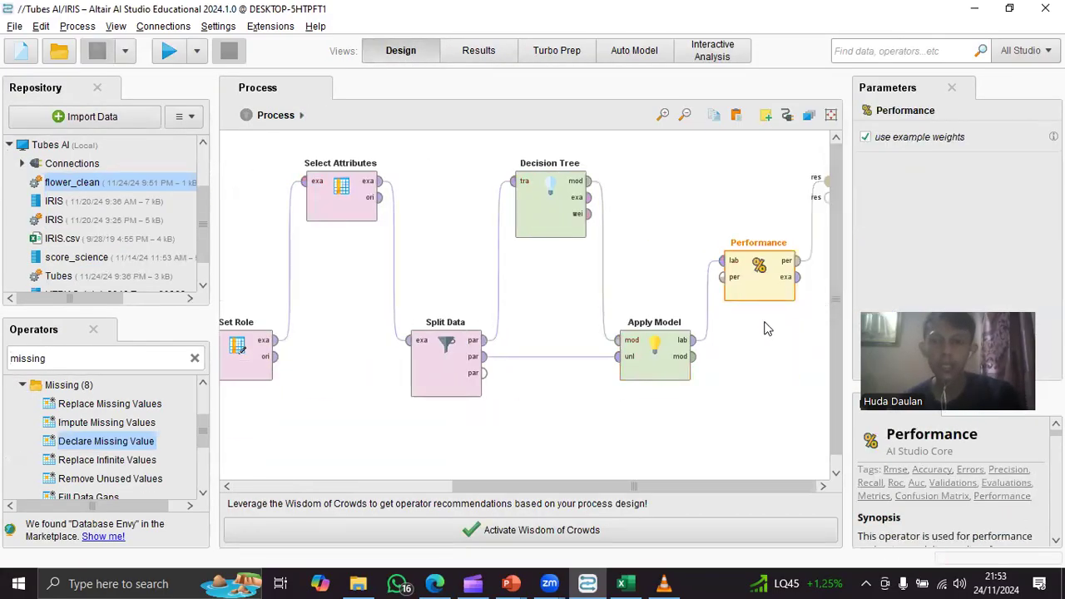
click(757, 350)
click(692, 356)
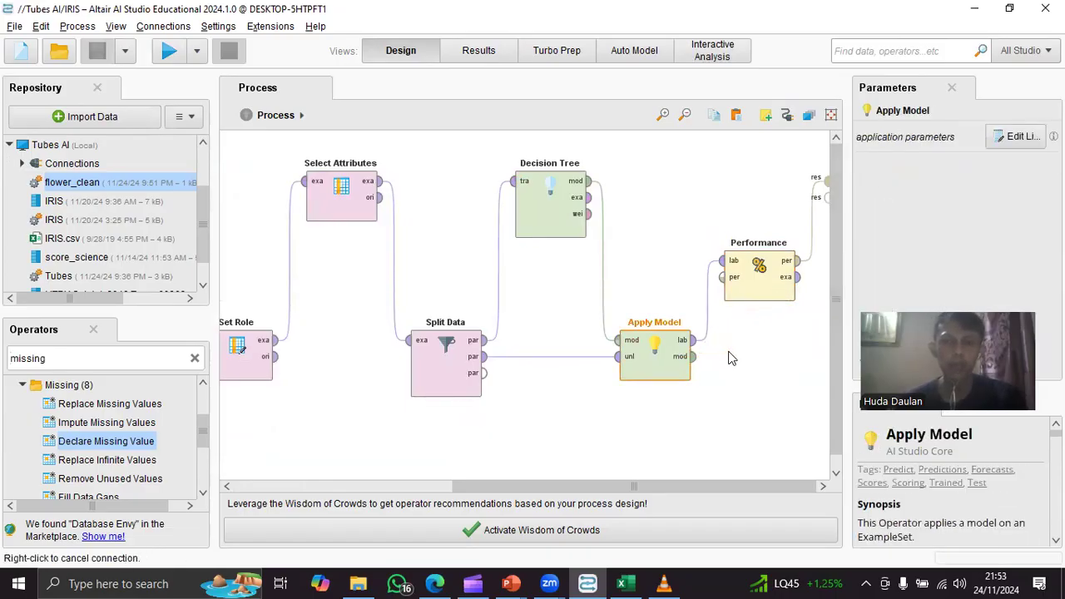
click(762, 287)
click(170, 52)
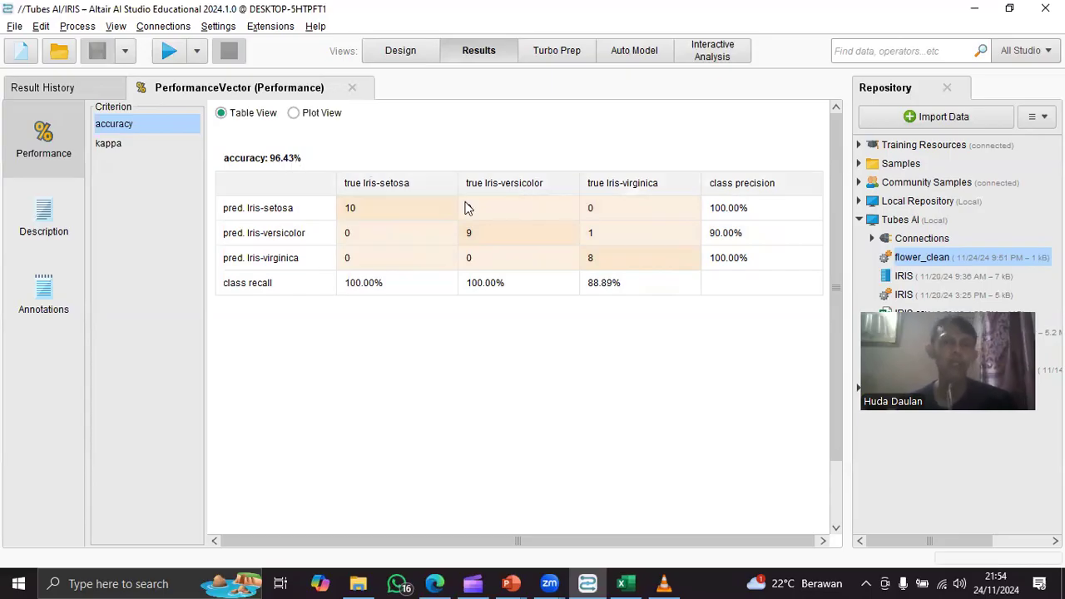
Examine the accuracy confusion matrix as a 3D plot, switch it back to a table, and return to the process design
click(298, 113)
drag(525, 233, 565, 269)
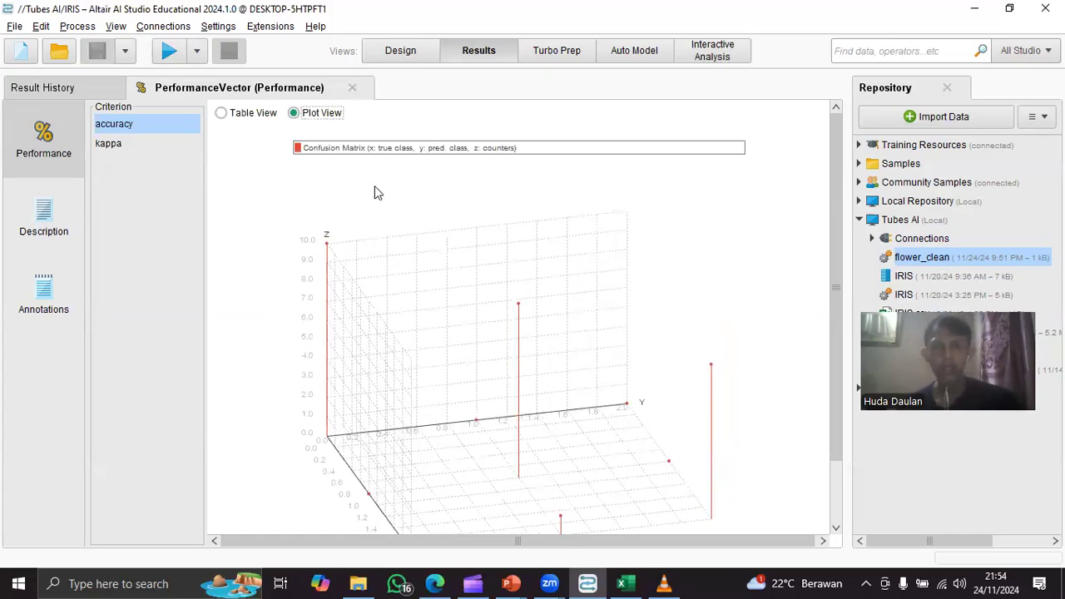
click(224, 114)
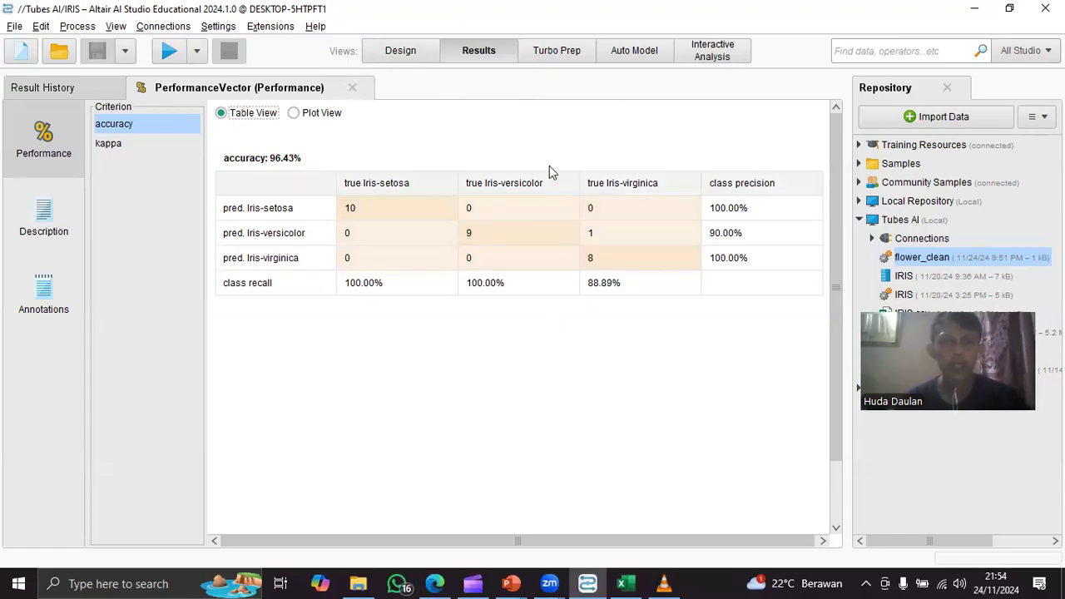
key(F8)
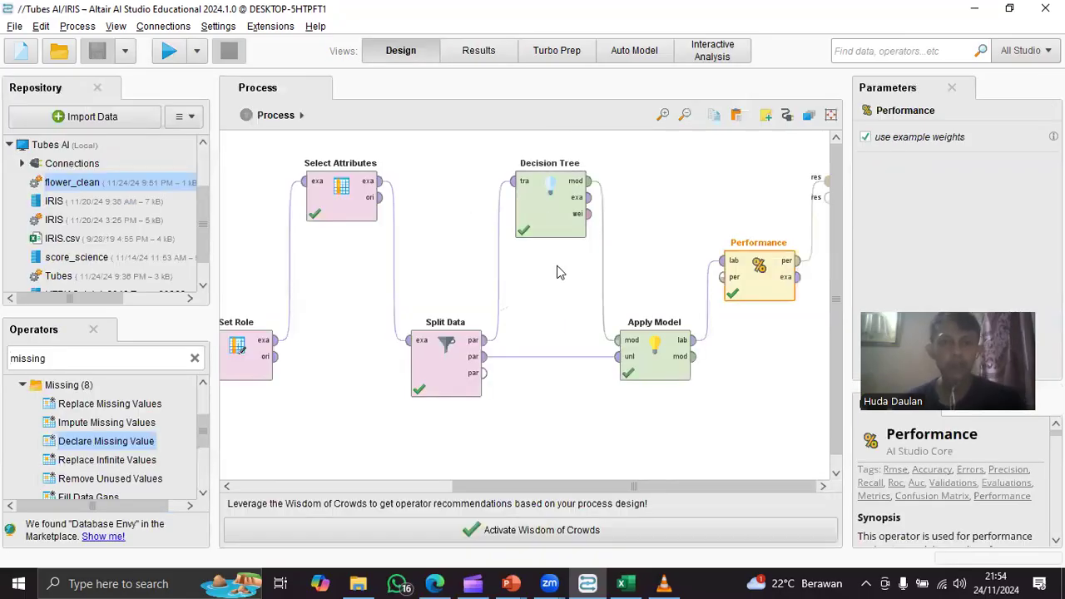
drag(599, 479, 266, 487)
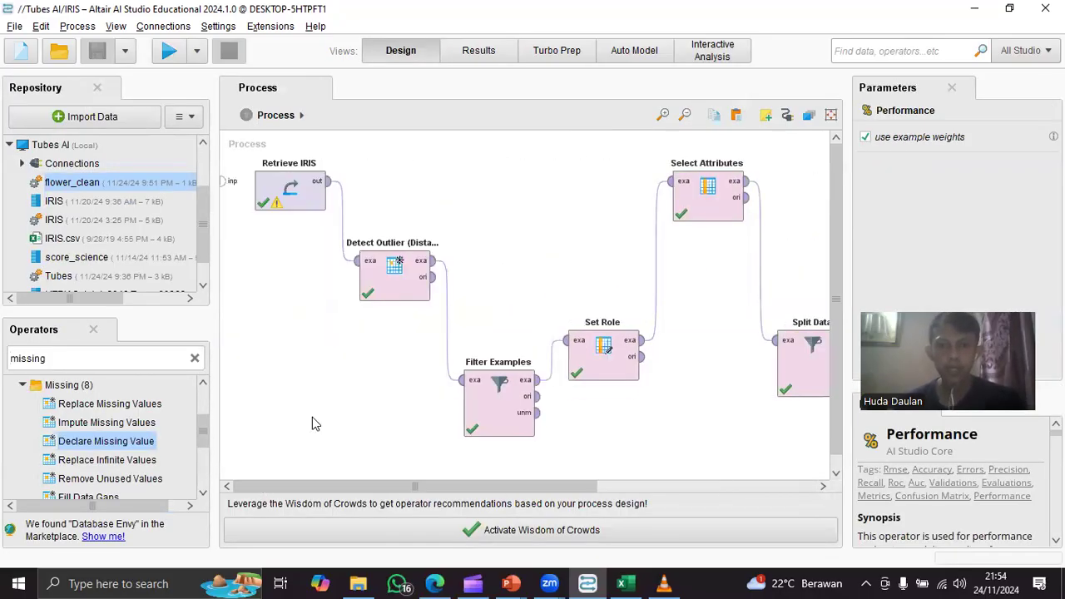